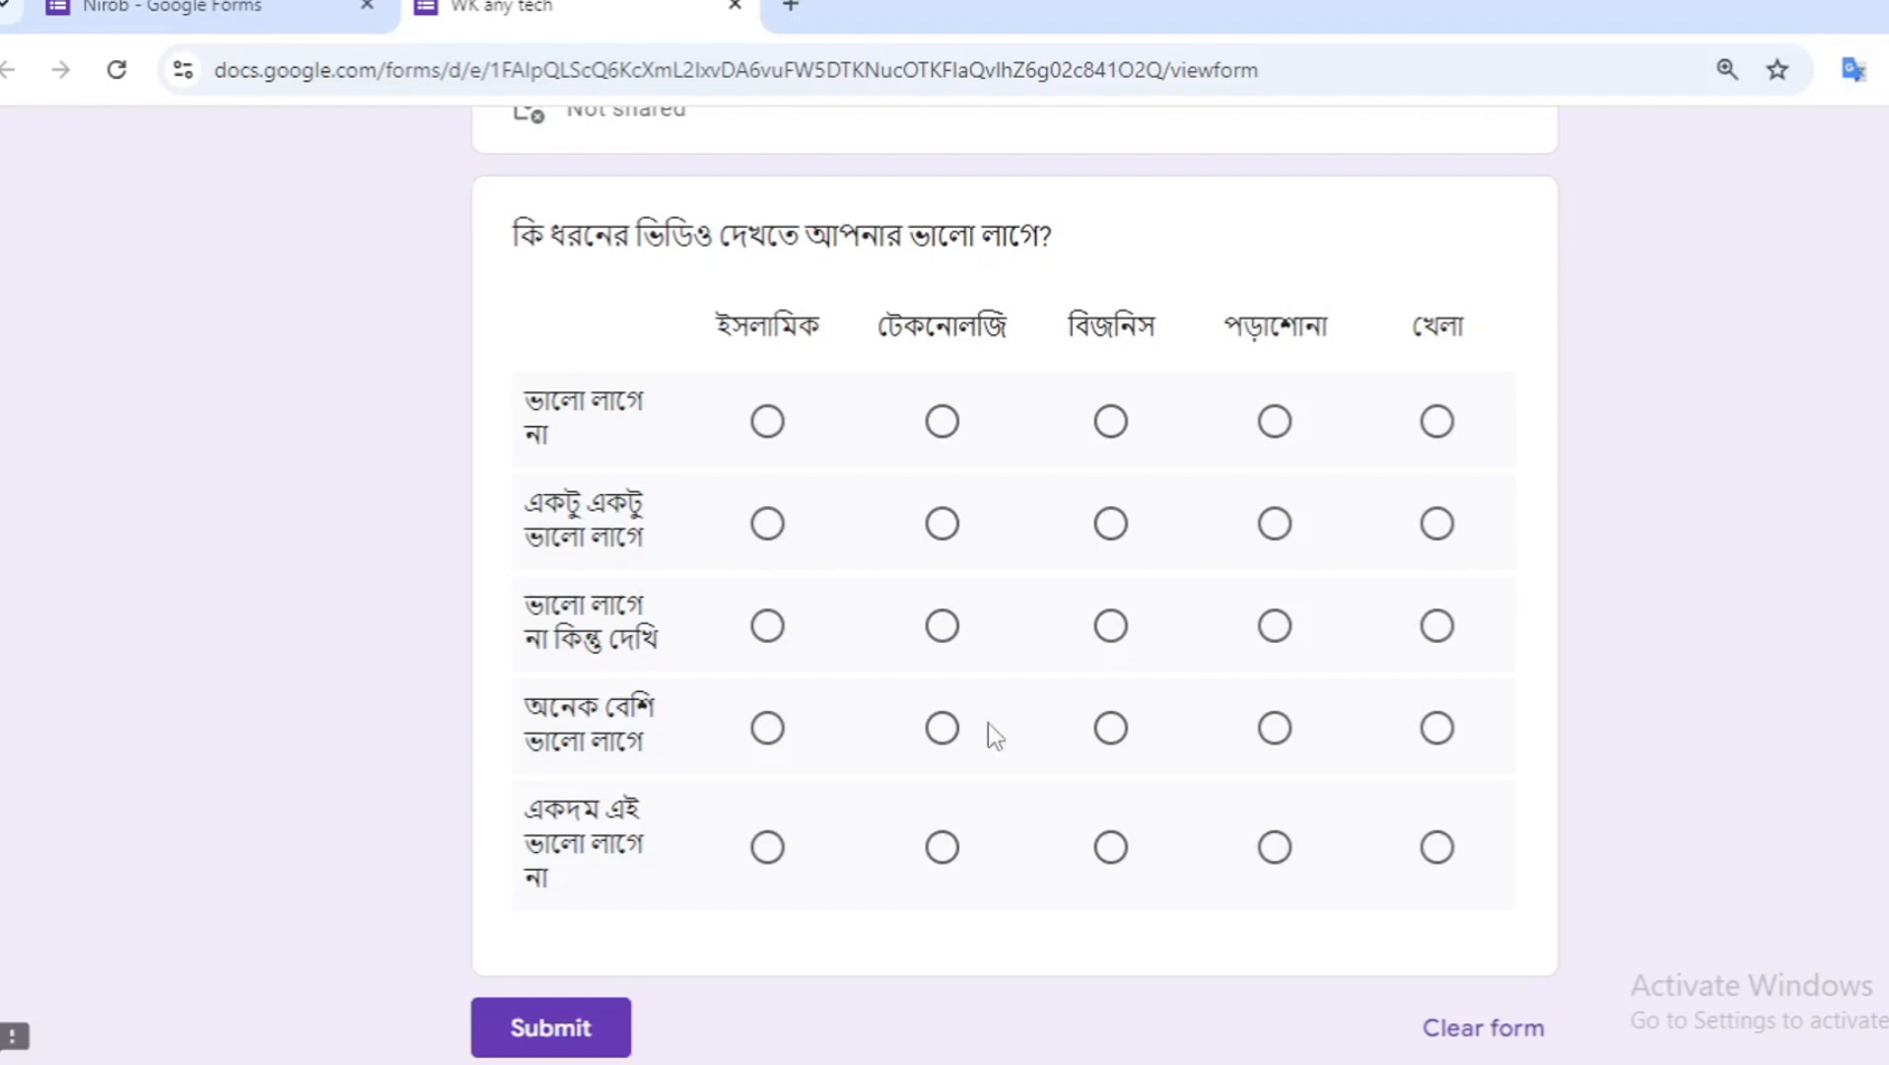
- Copy the question "কি ধরনের ভিডিও দেখতে আপনার ভালো লাগে?" from the reference form and paste it as the new question's title
left_click_drag(515, 234, 1122, 257)
left_click(1122, 256)
left_click(173, 10)
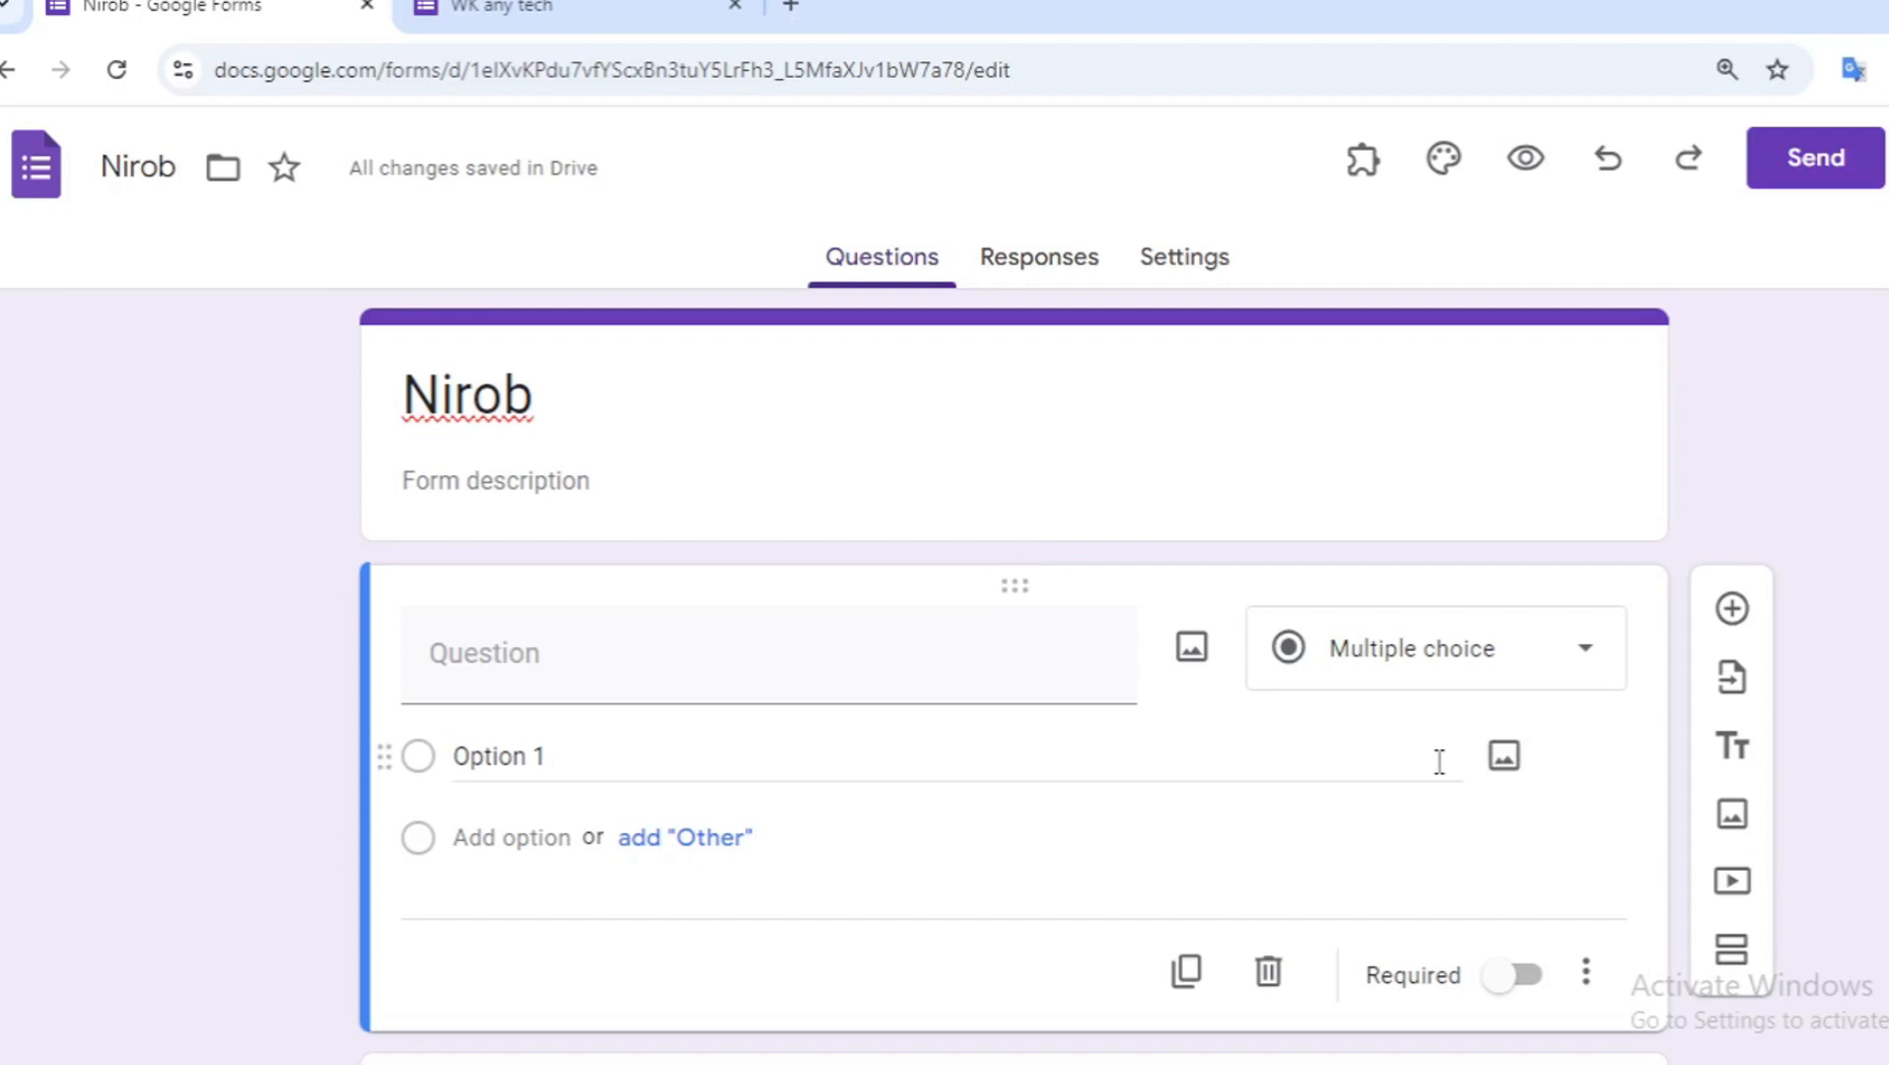
left_click(674, 654)
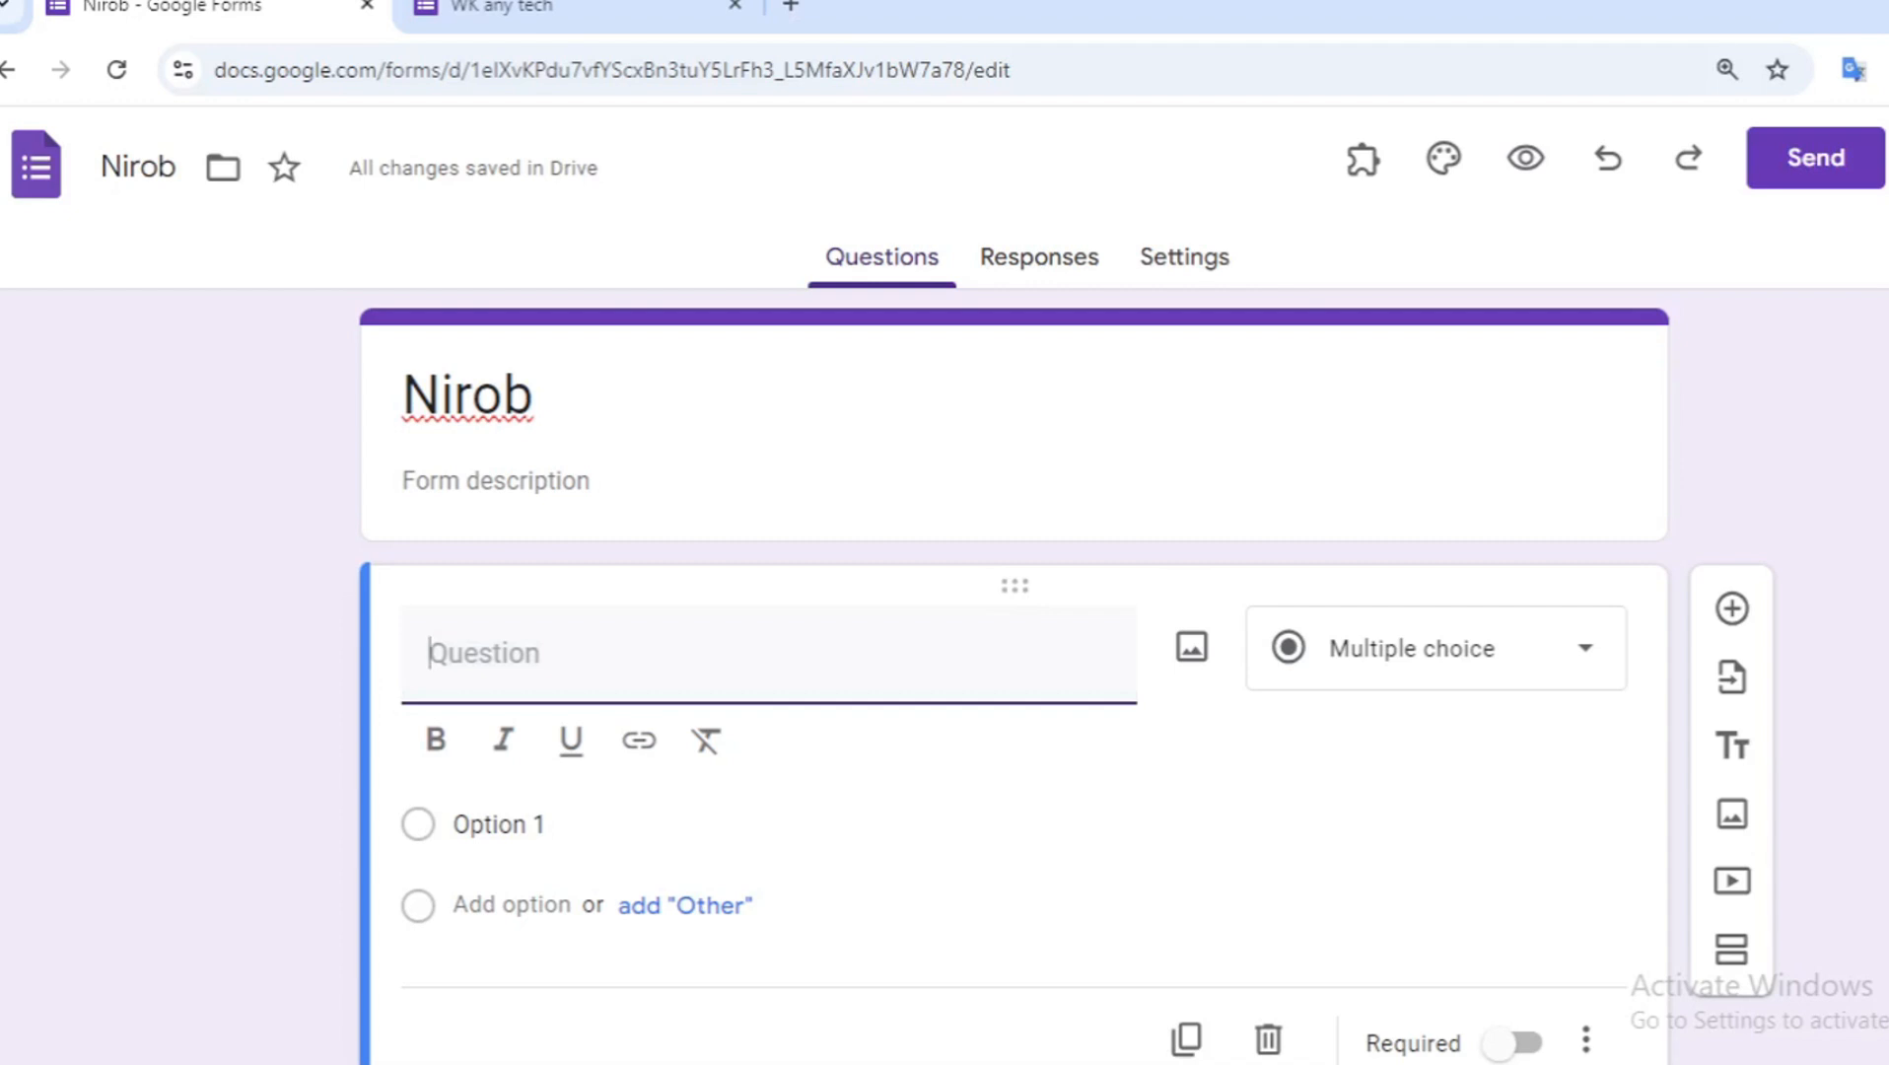
left_click(612, 678)
left_click(503, 8)
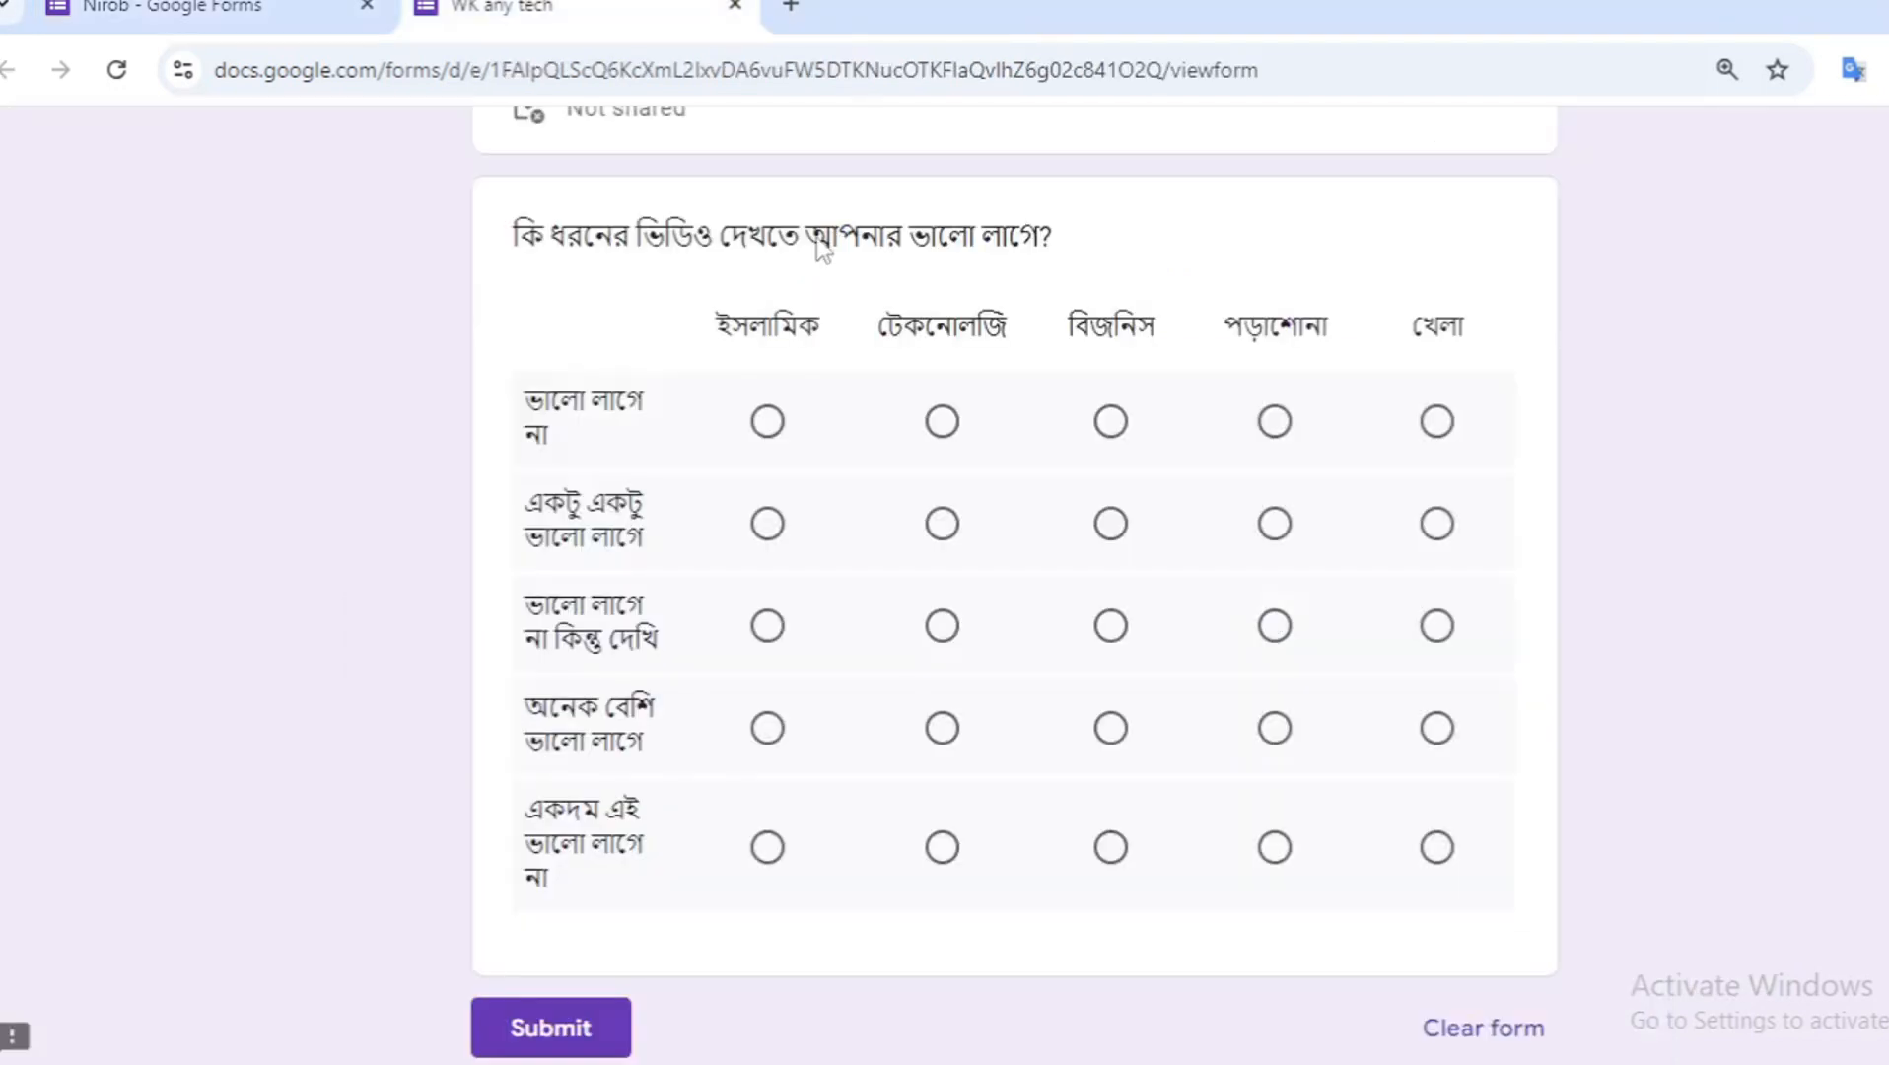
left_click_drag(511, 236, 1103, 202)
key("ctrl+c")
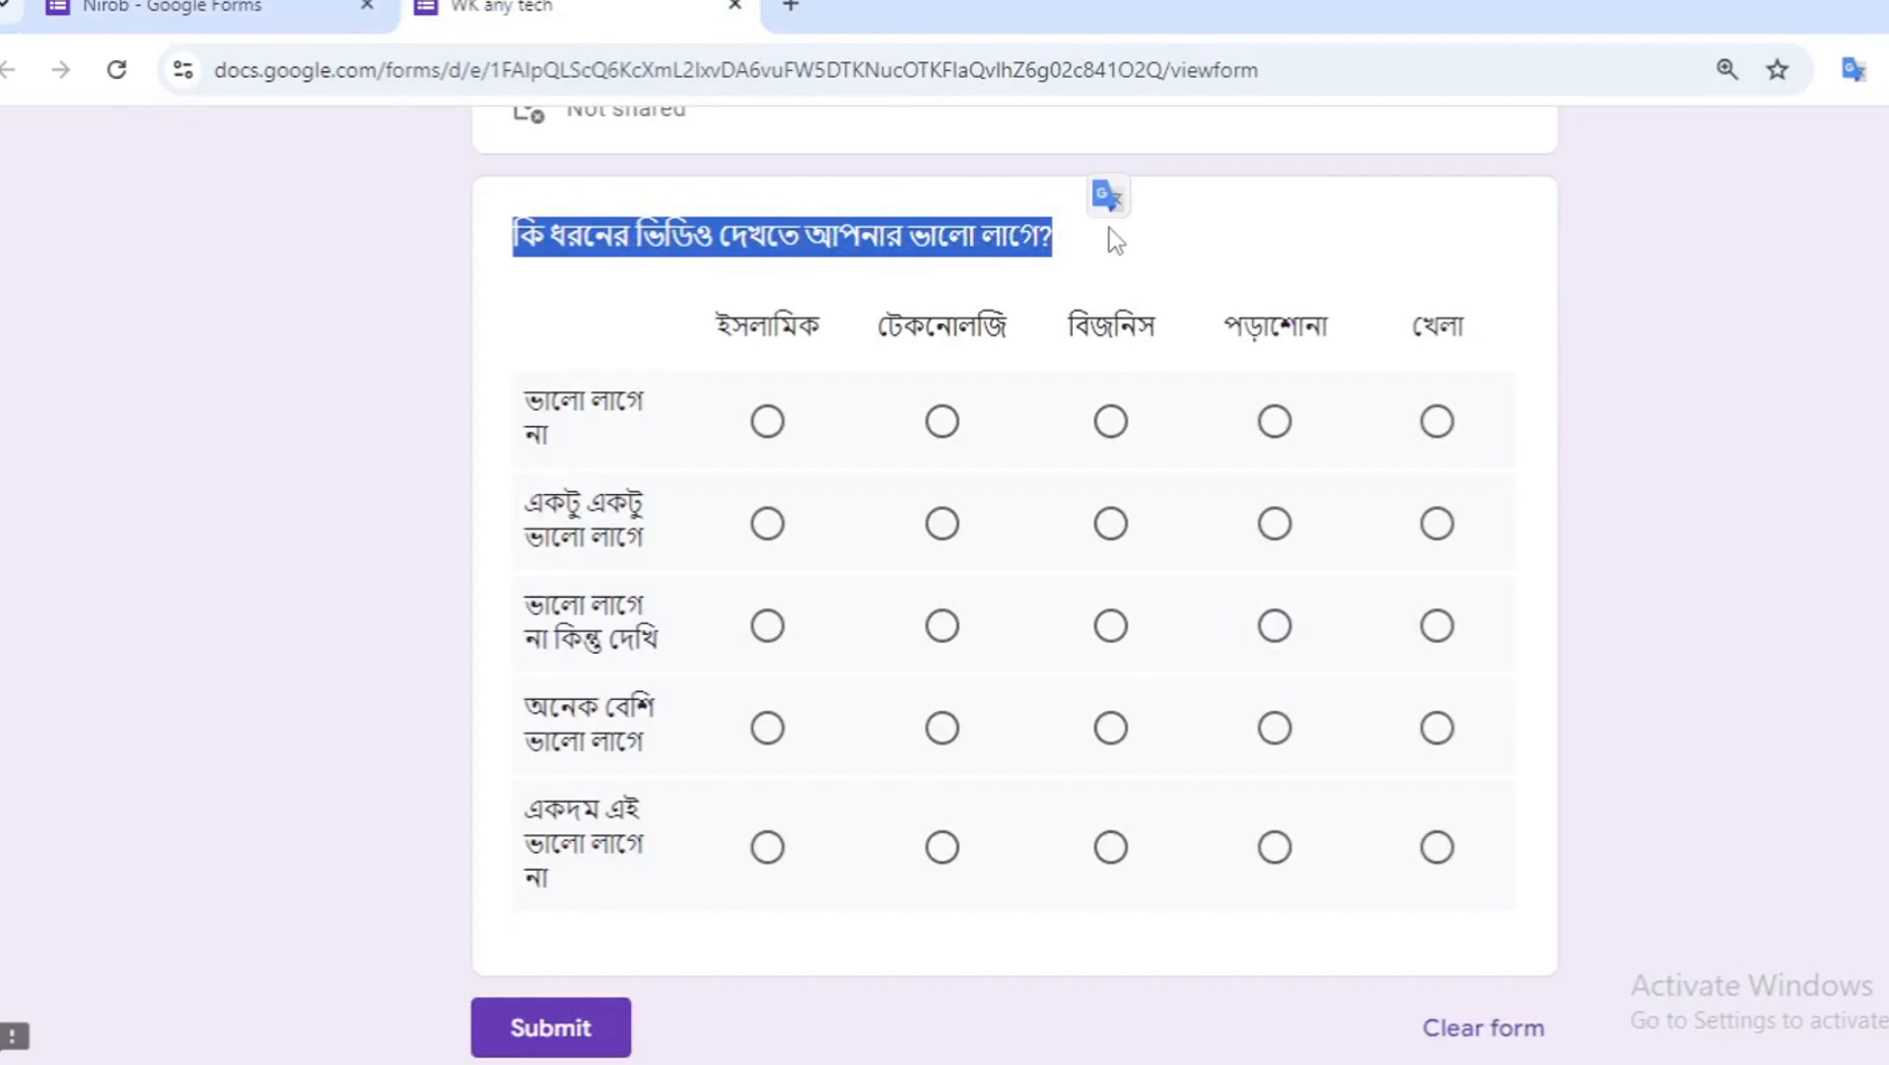
left_click(212, 5)
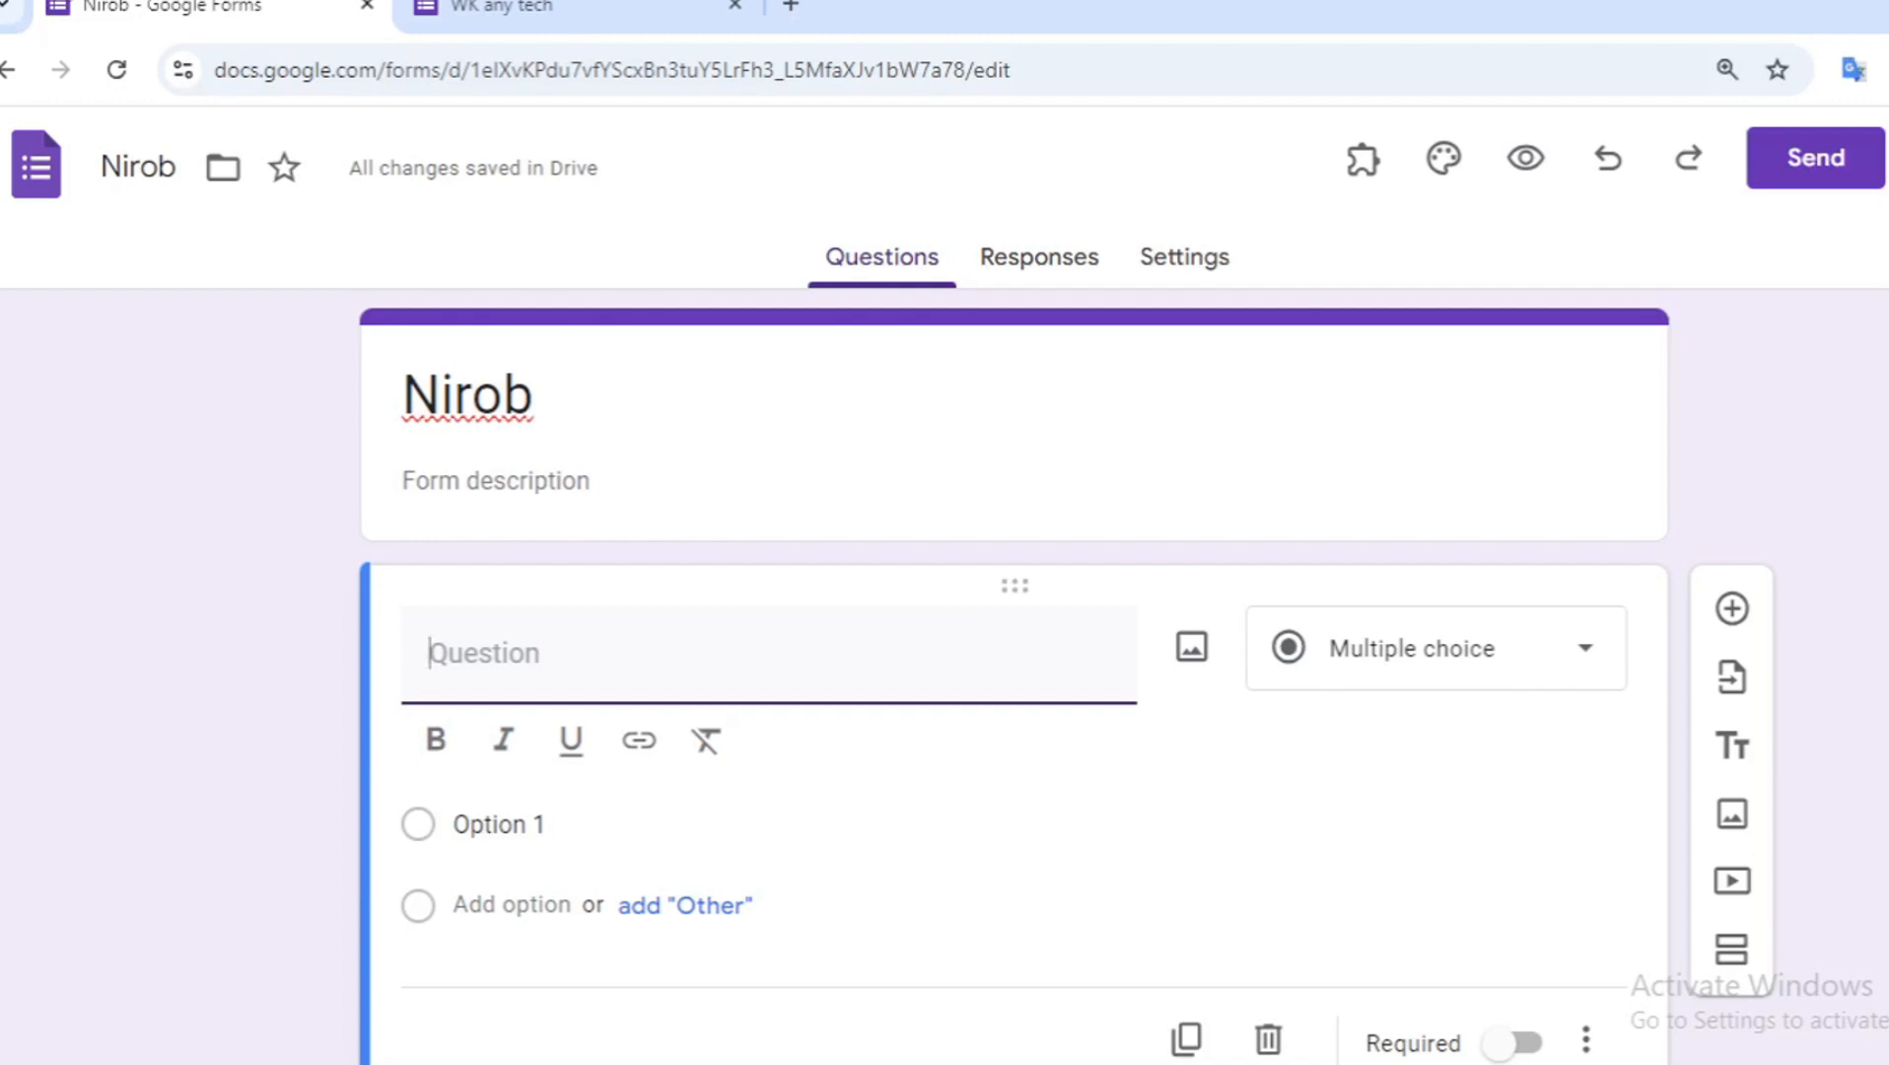
key("ctrl+v")
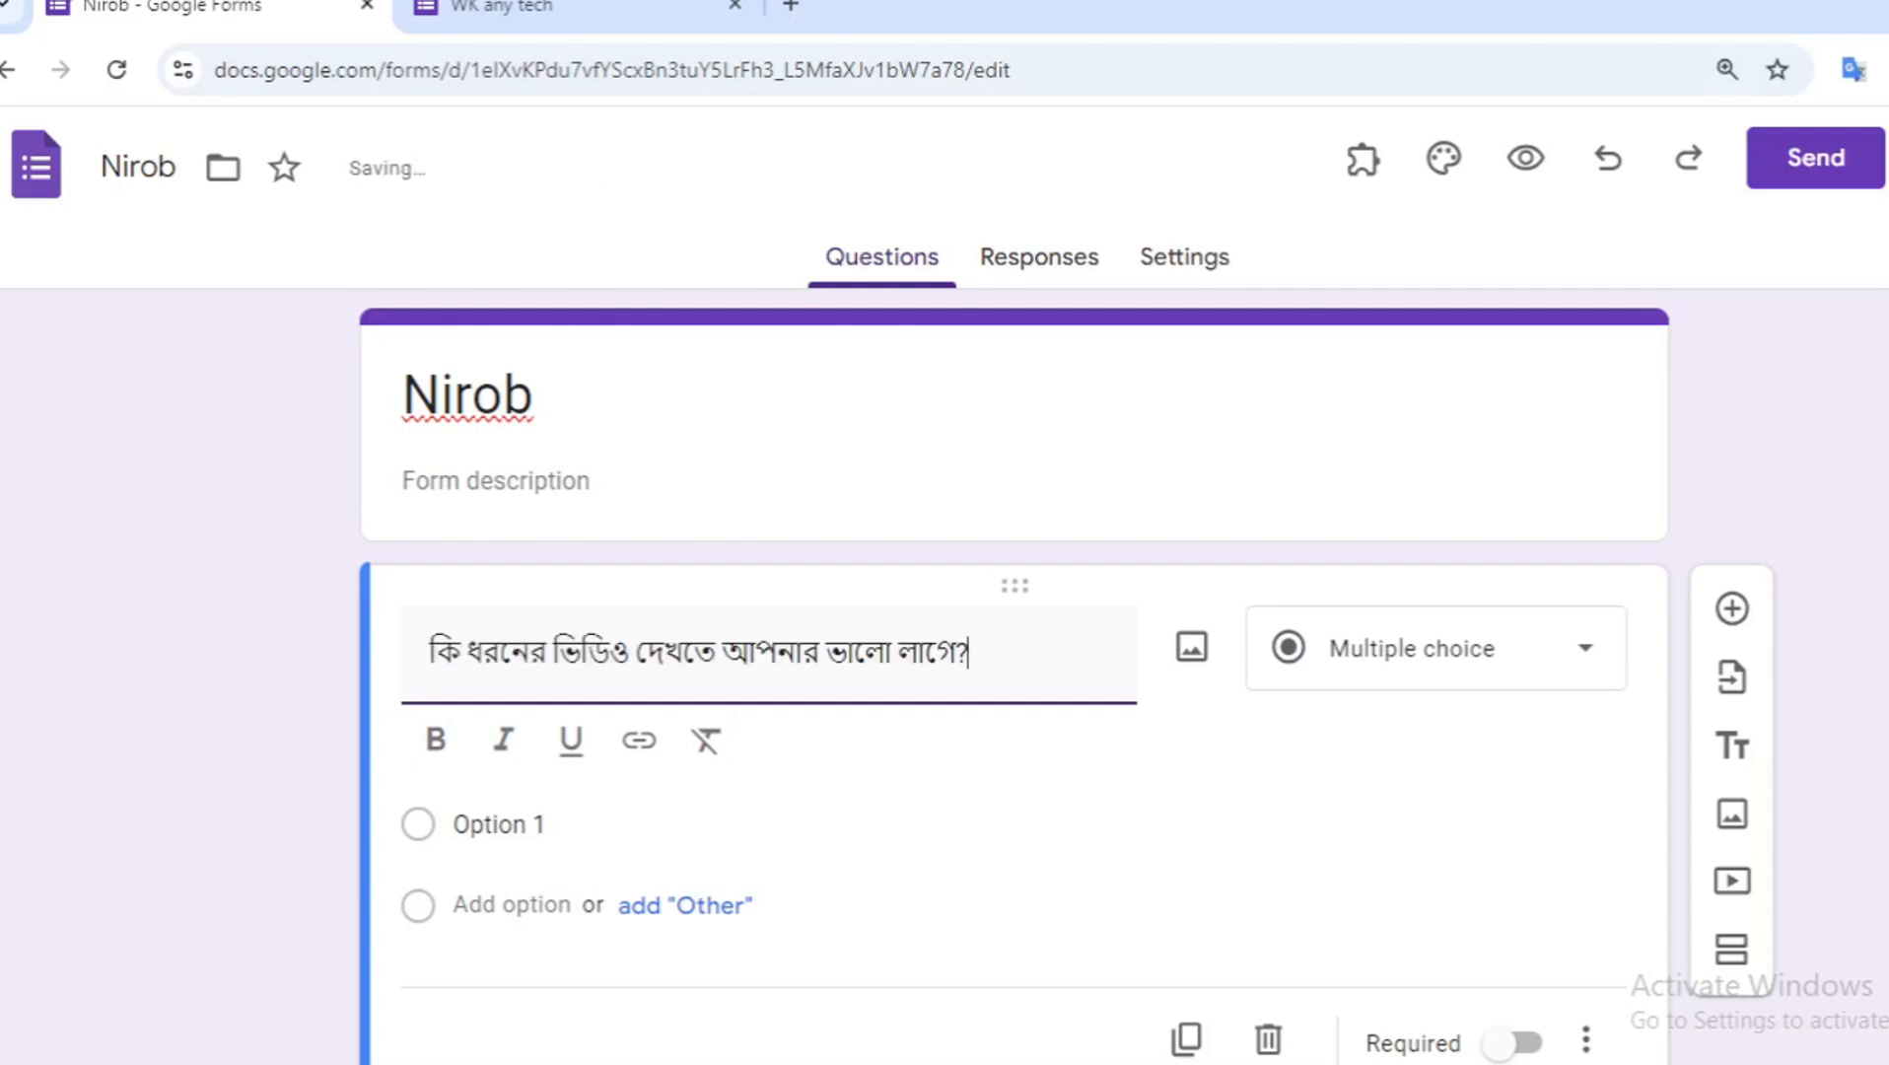
- Change the question type to Multiple choice grid
left_click(1469, 682)
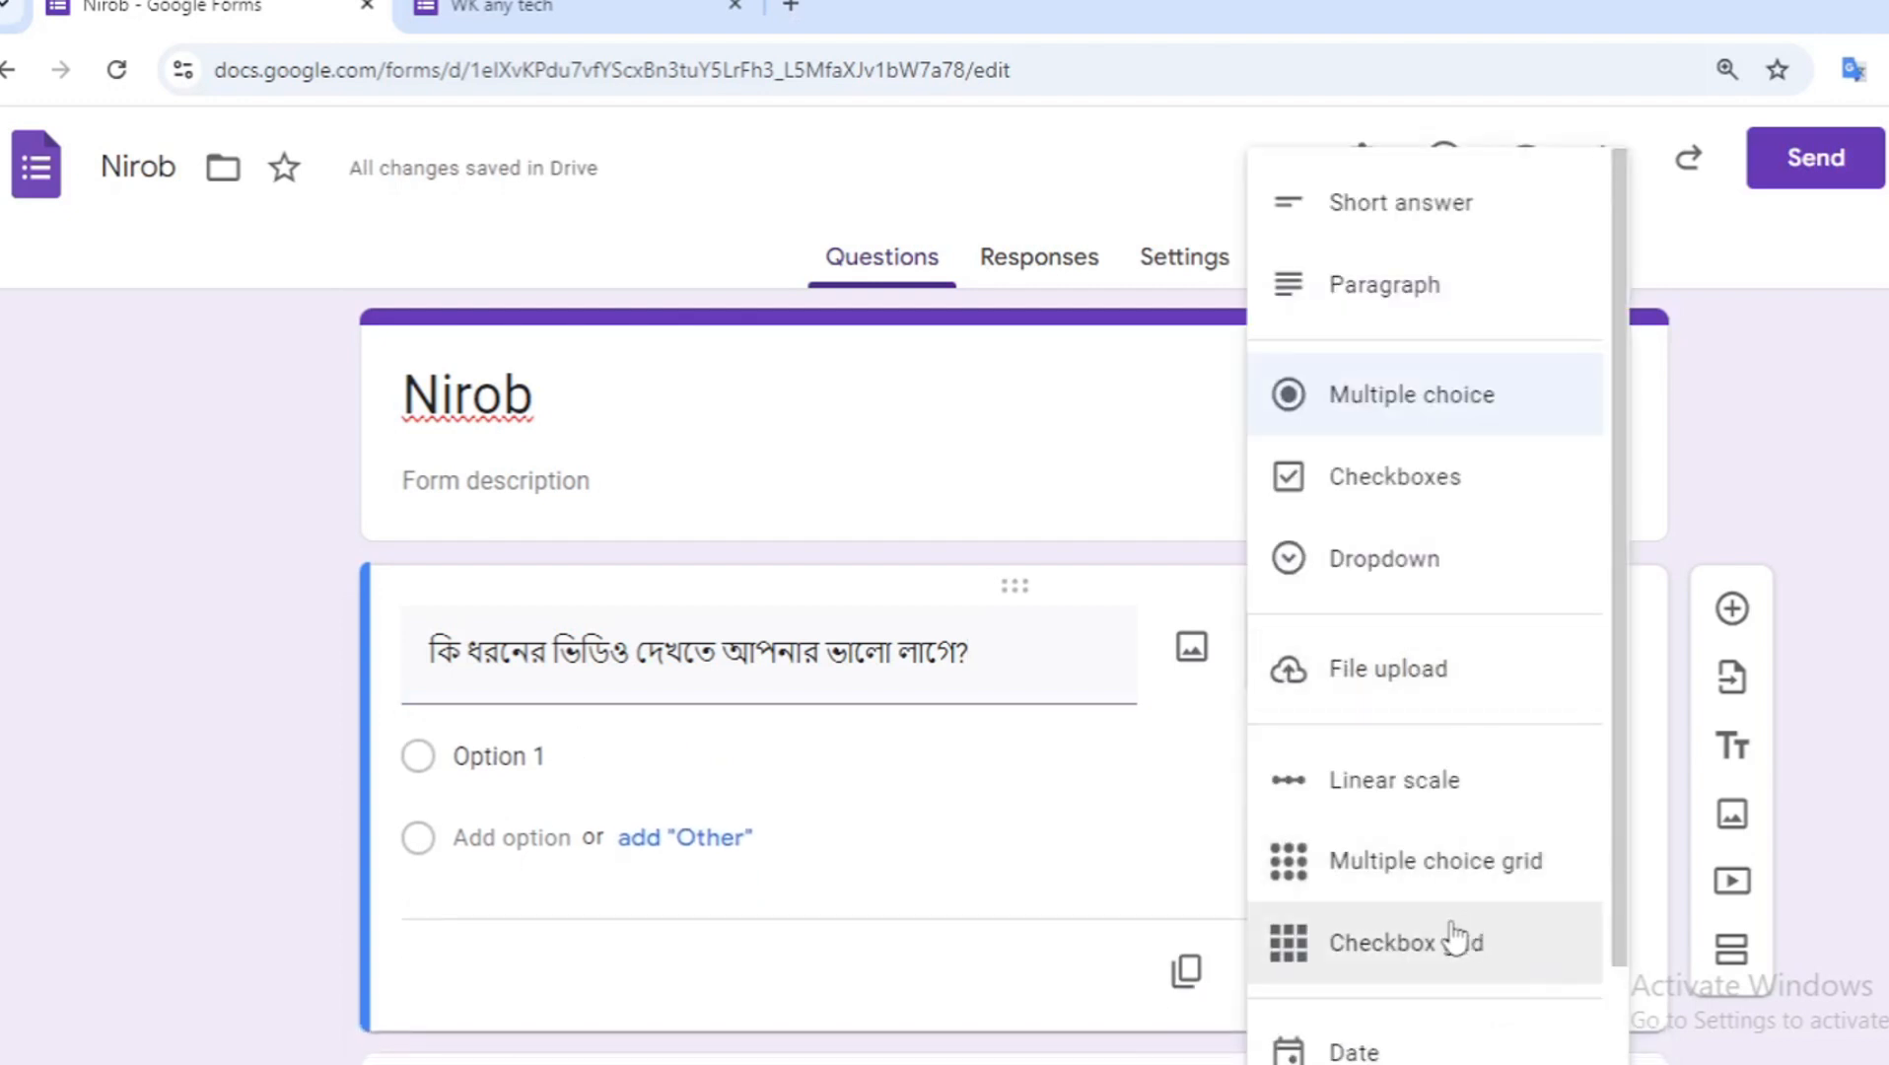
left_click(1499, 878)
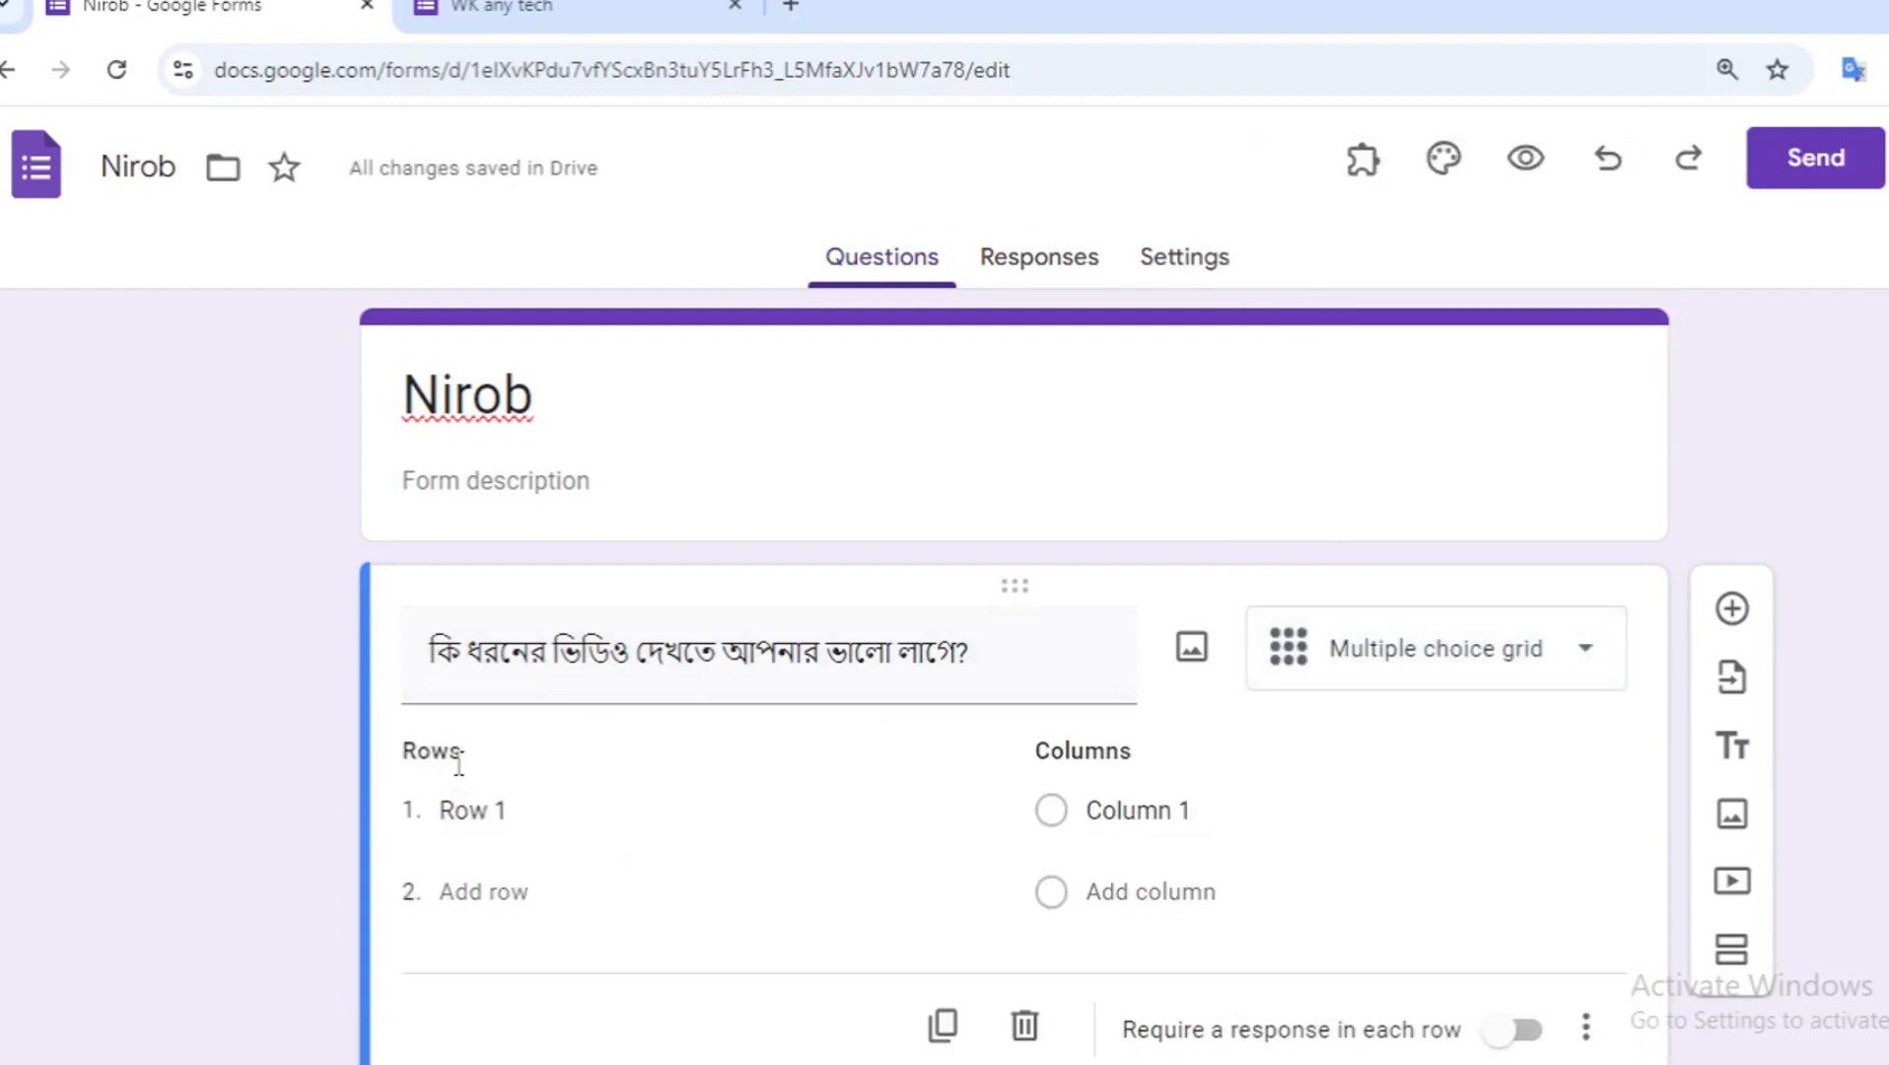
- Copy the first row label "ভালো লাগে না" from the reference form and paste it as row 1
left_click(532, 10)
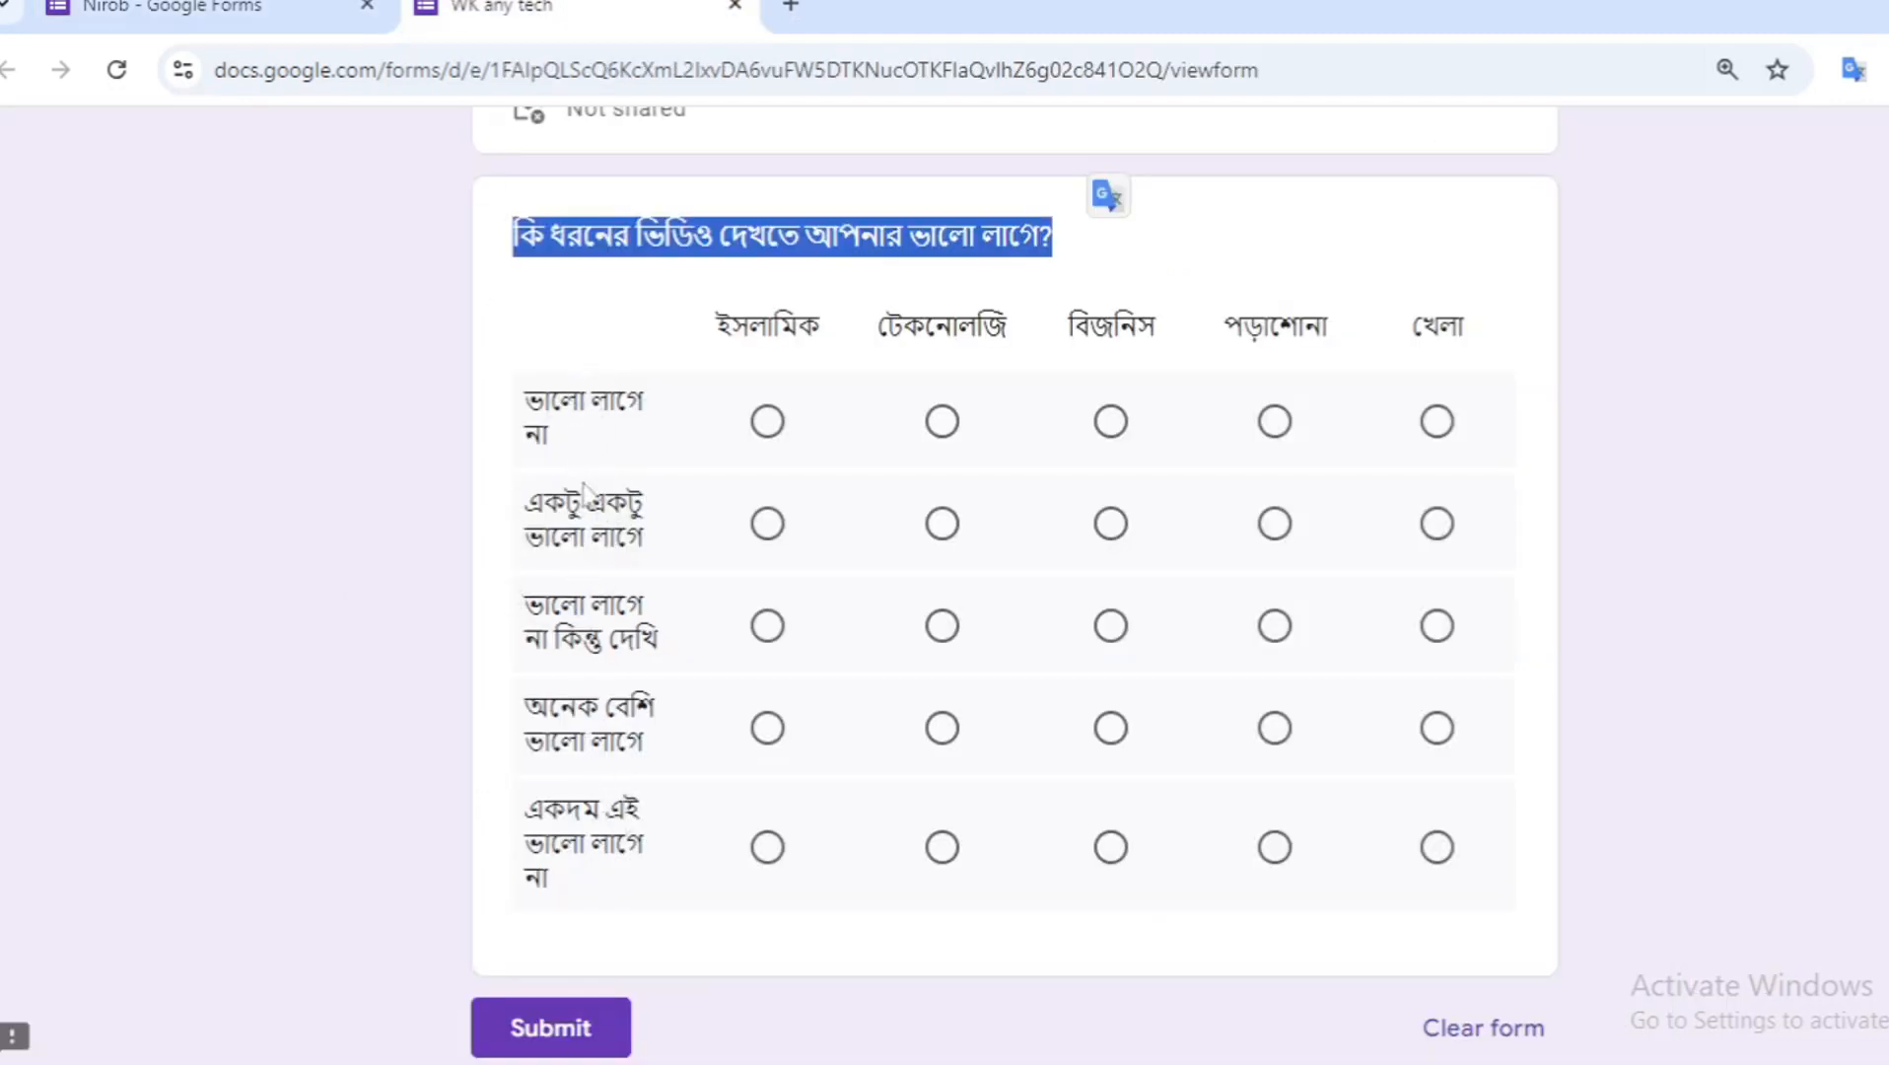
left_click(734, 331)
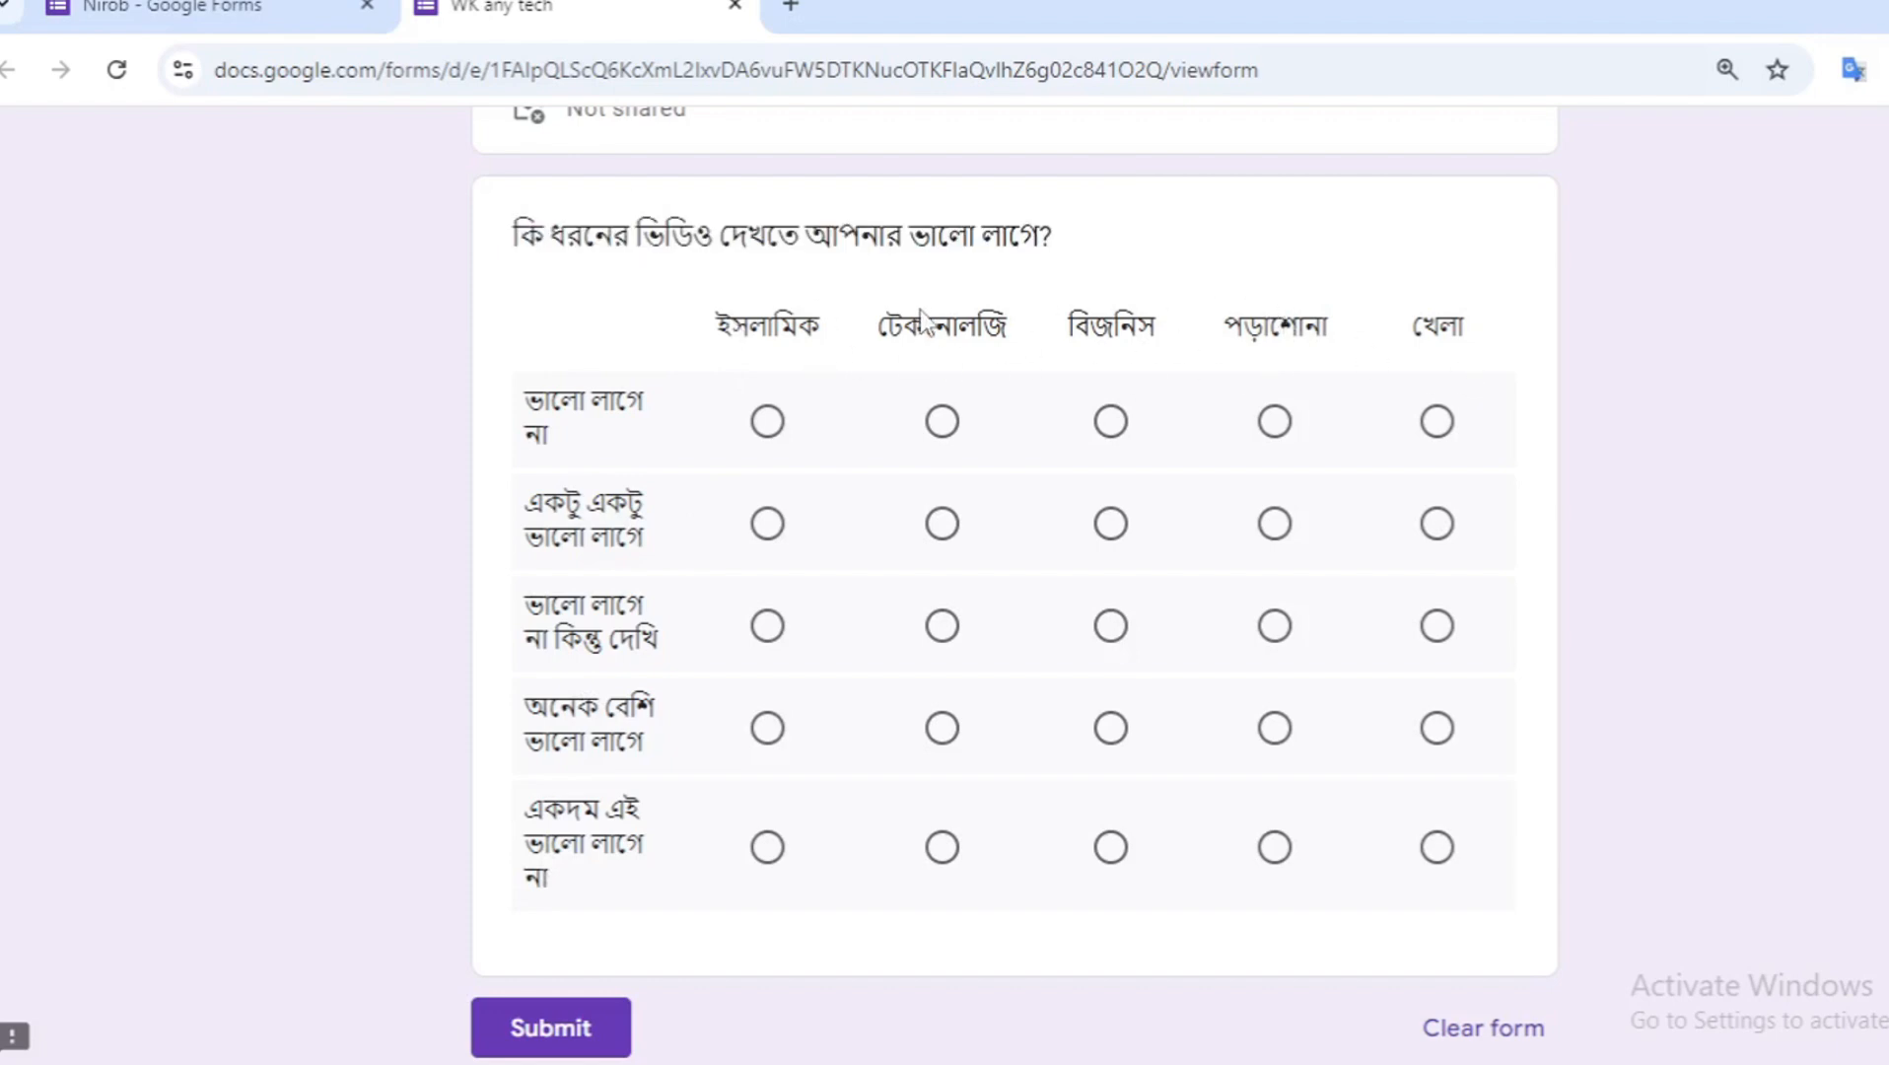
left_click(172, 8)
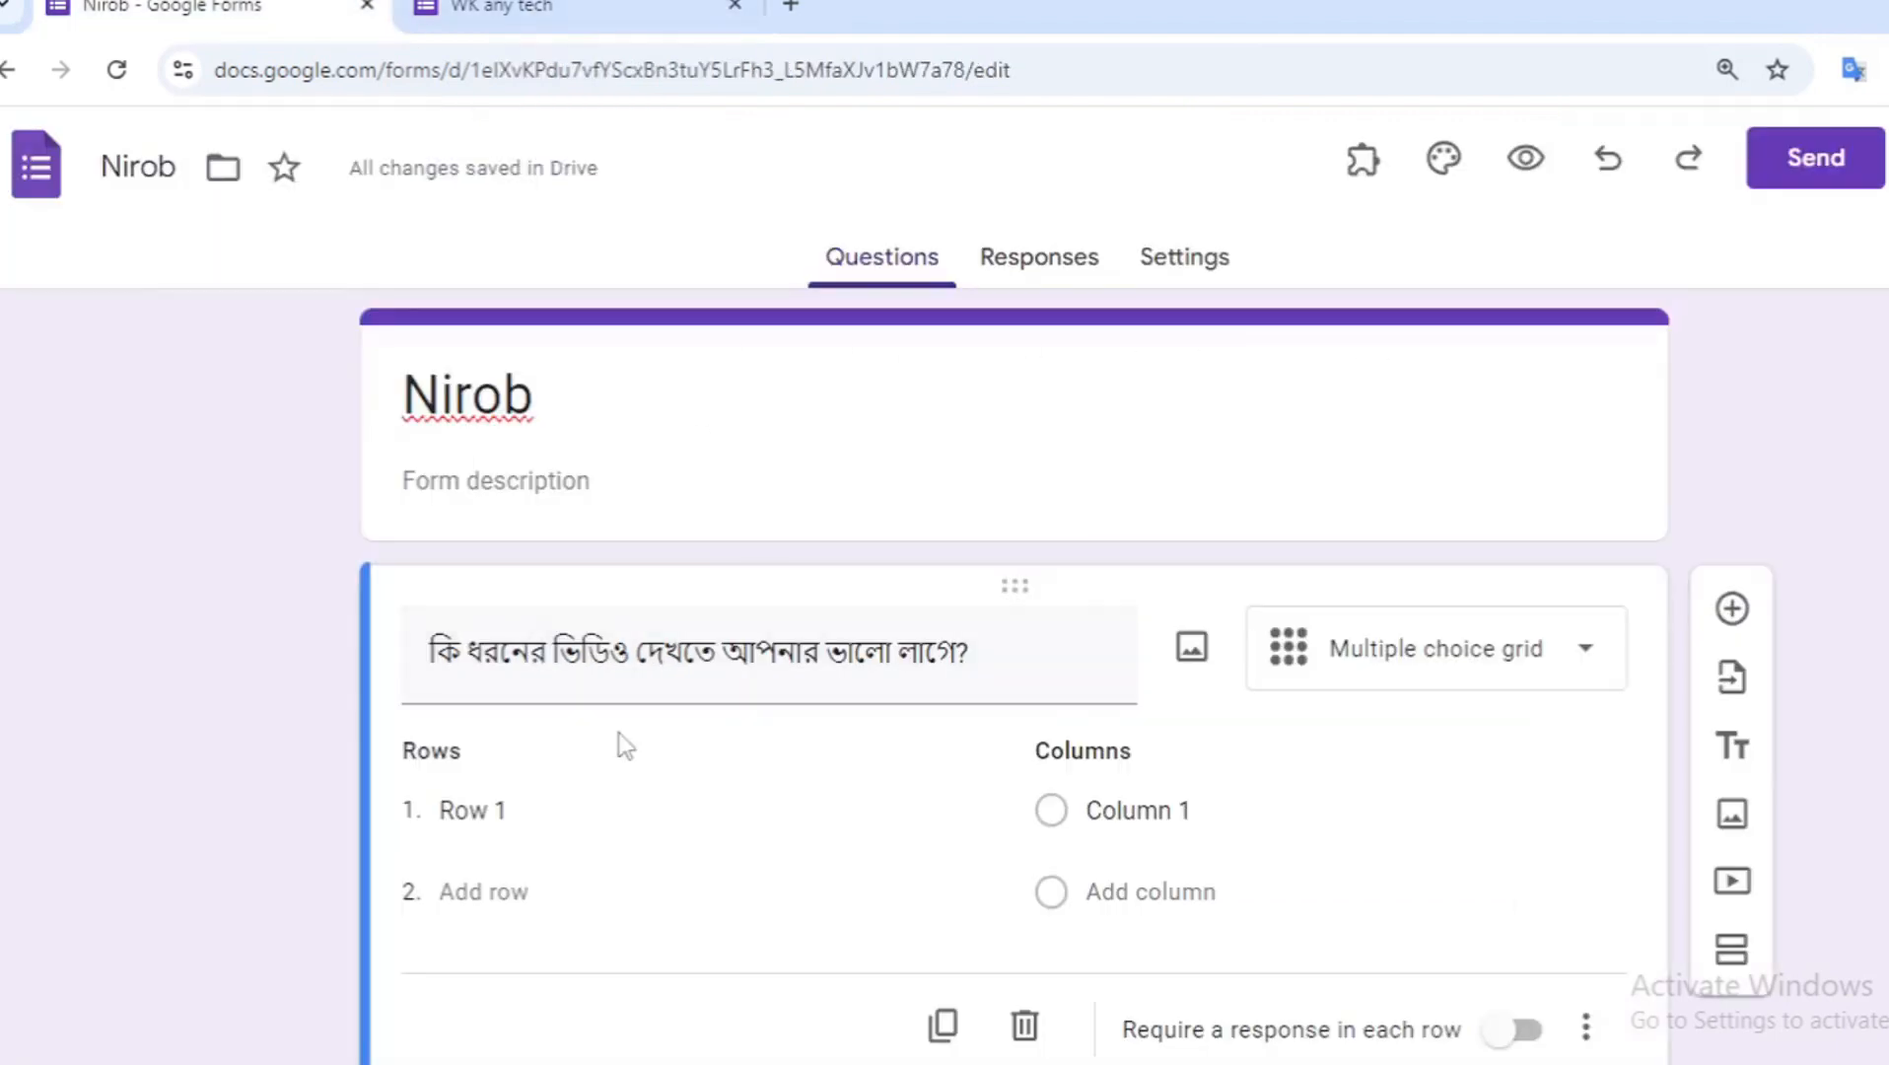
scroll(621, 748, "down", 2)
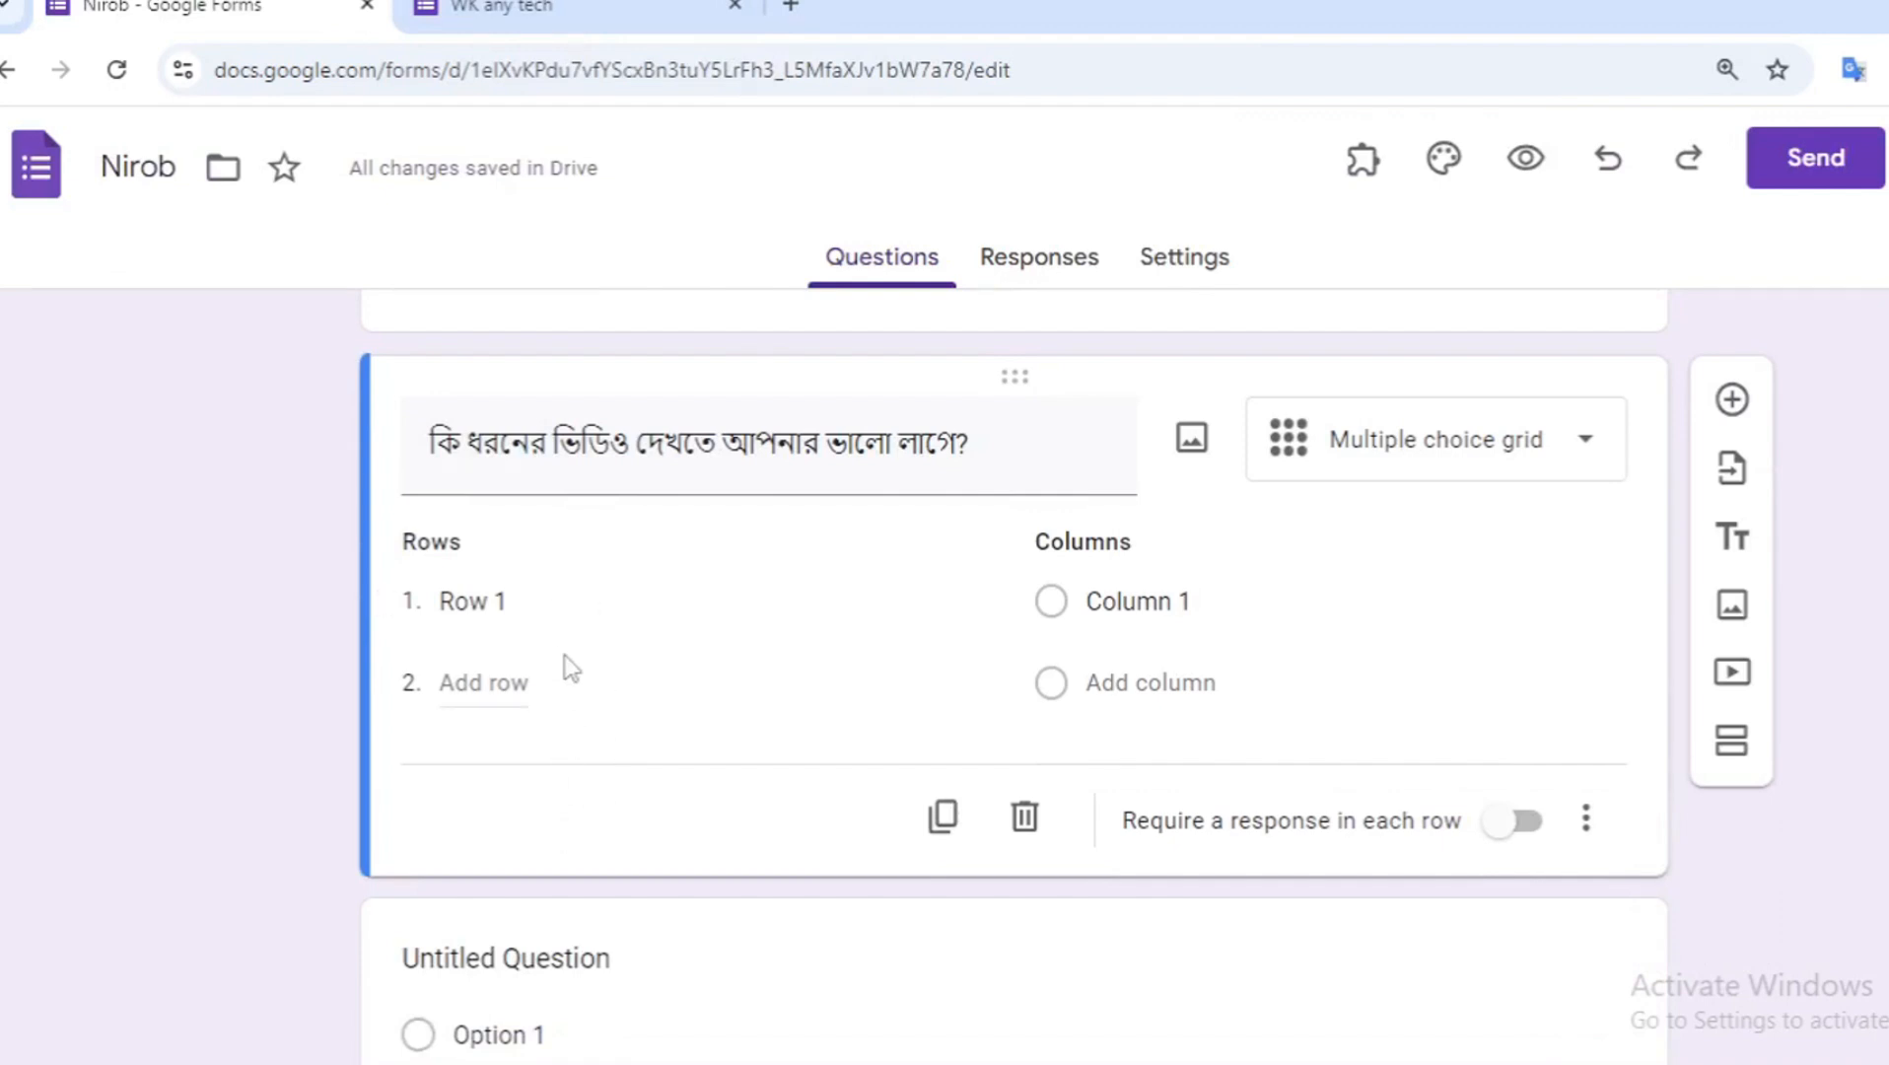
left_click(566, 613)
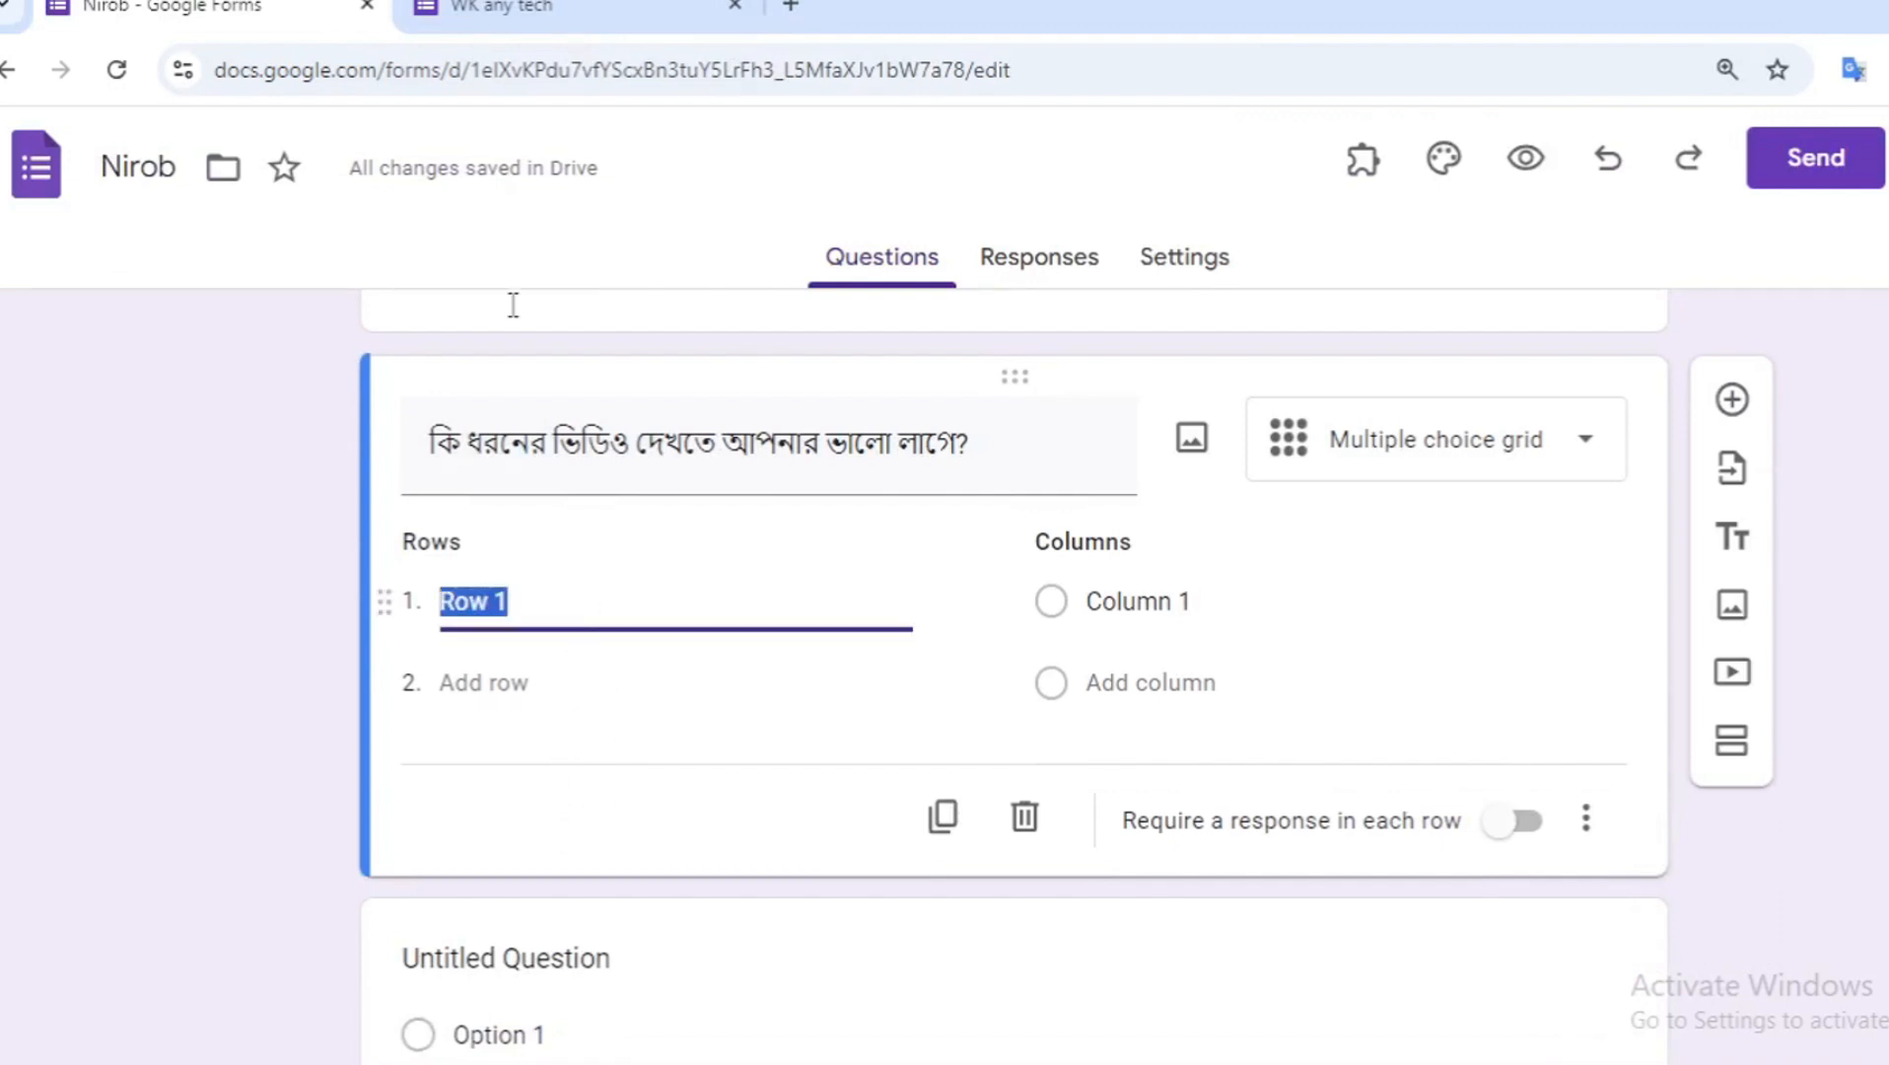
left_click(503, 7)
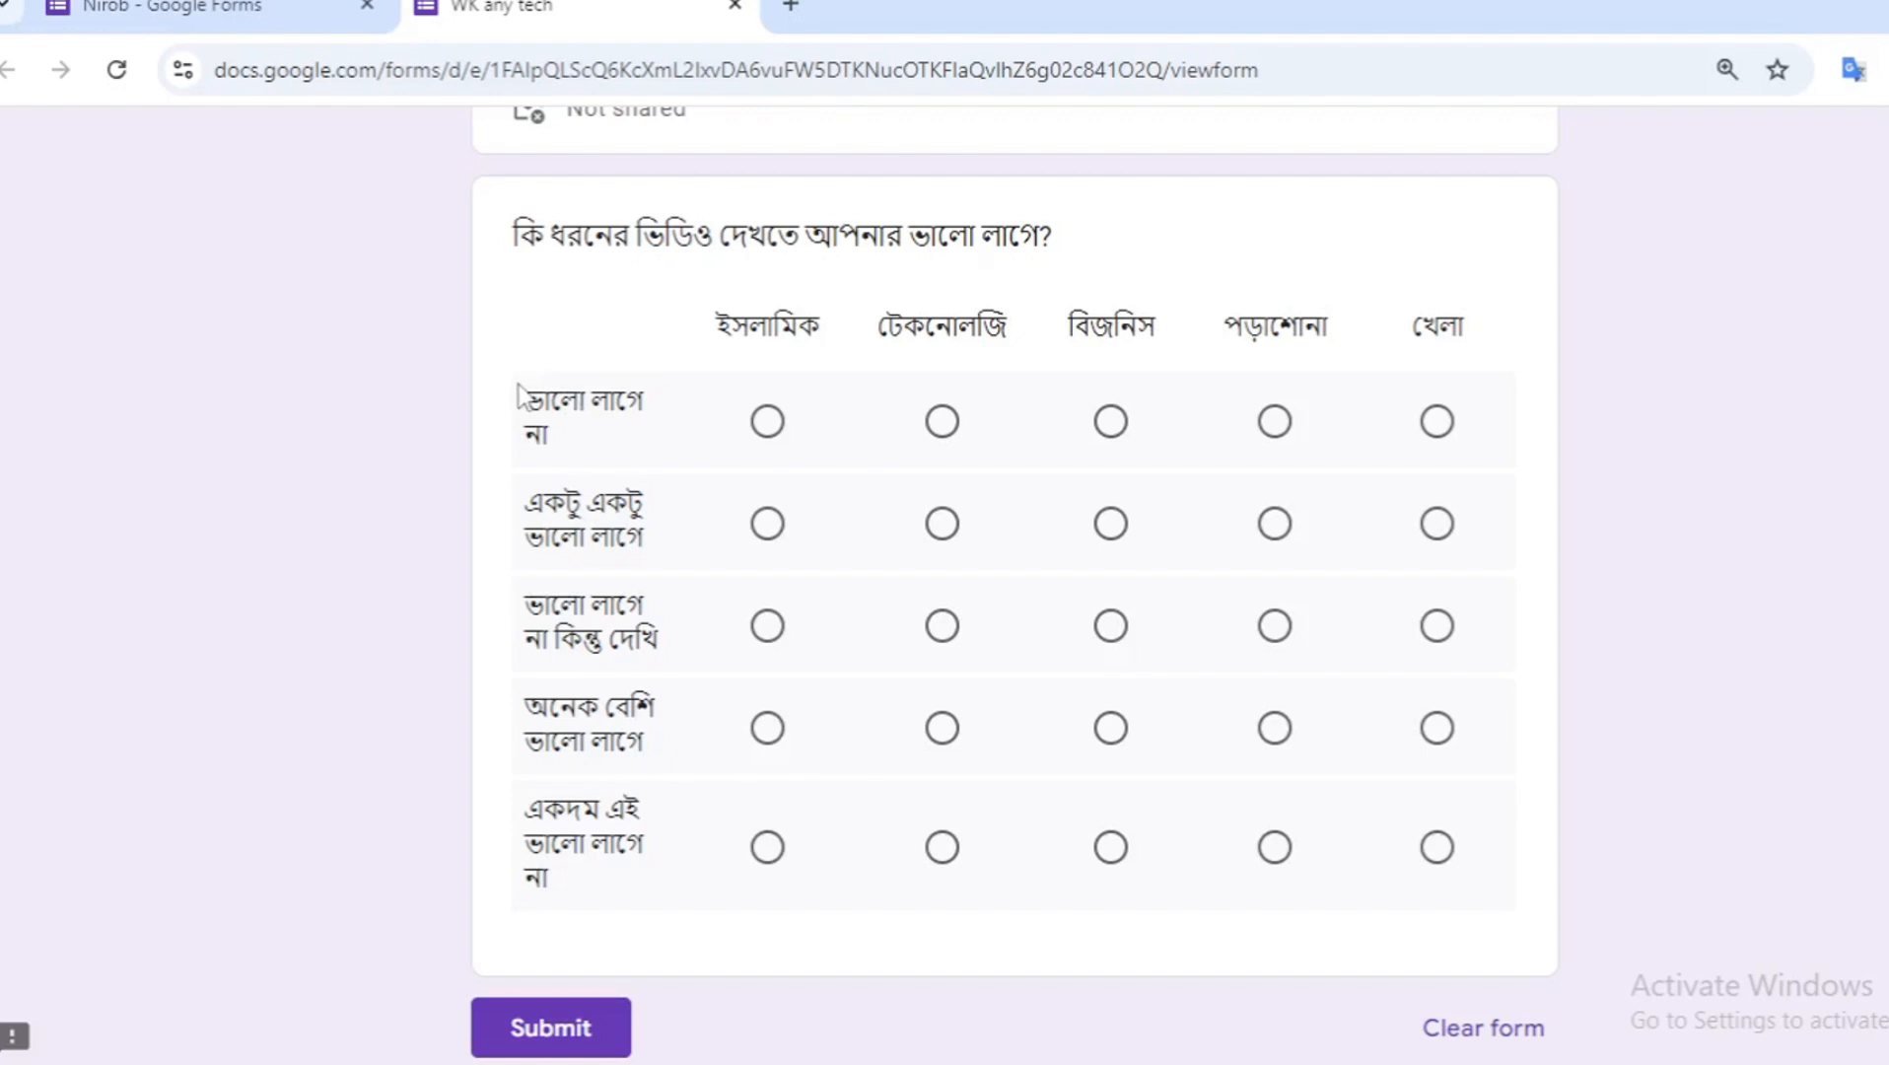
left_click_drag(523, 390, 633, 436)
key("ctrl+c")
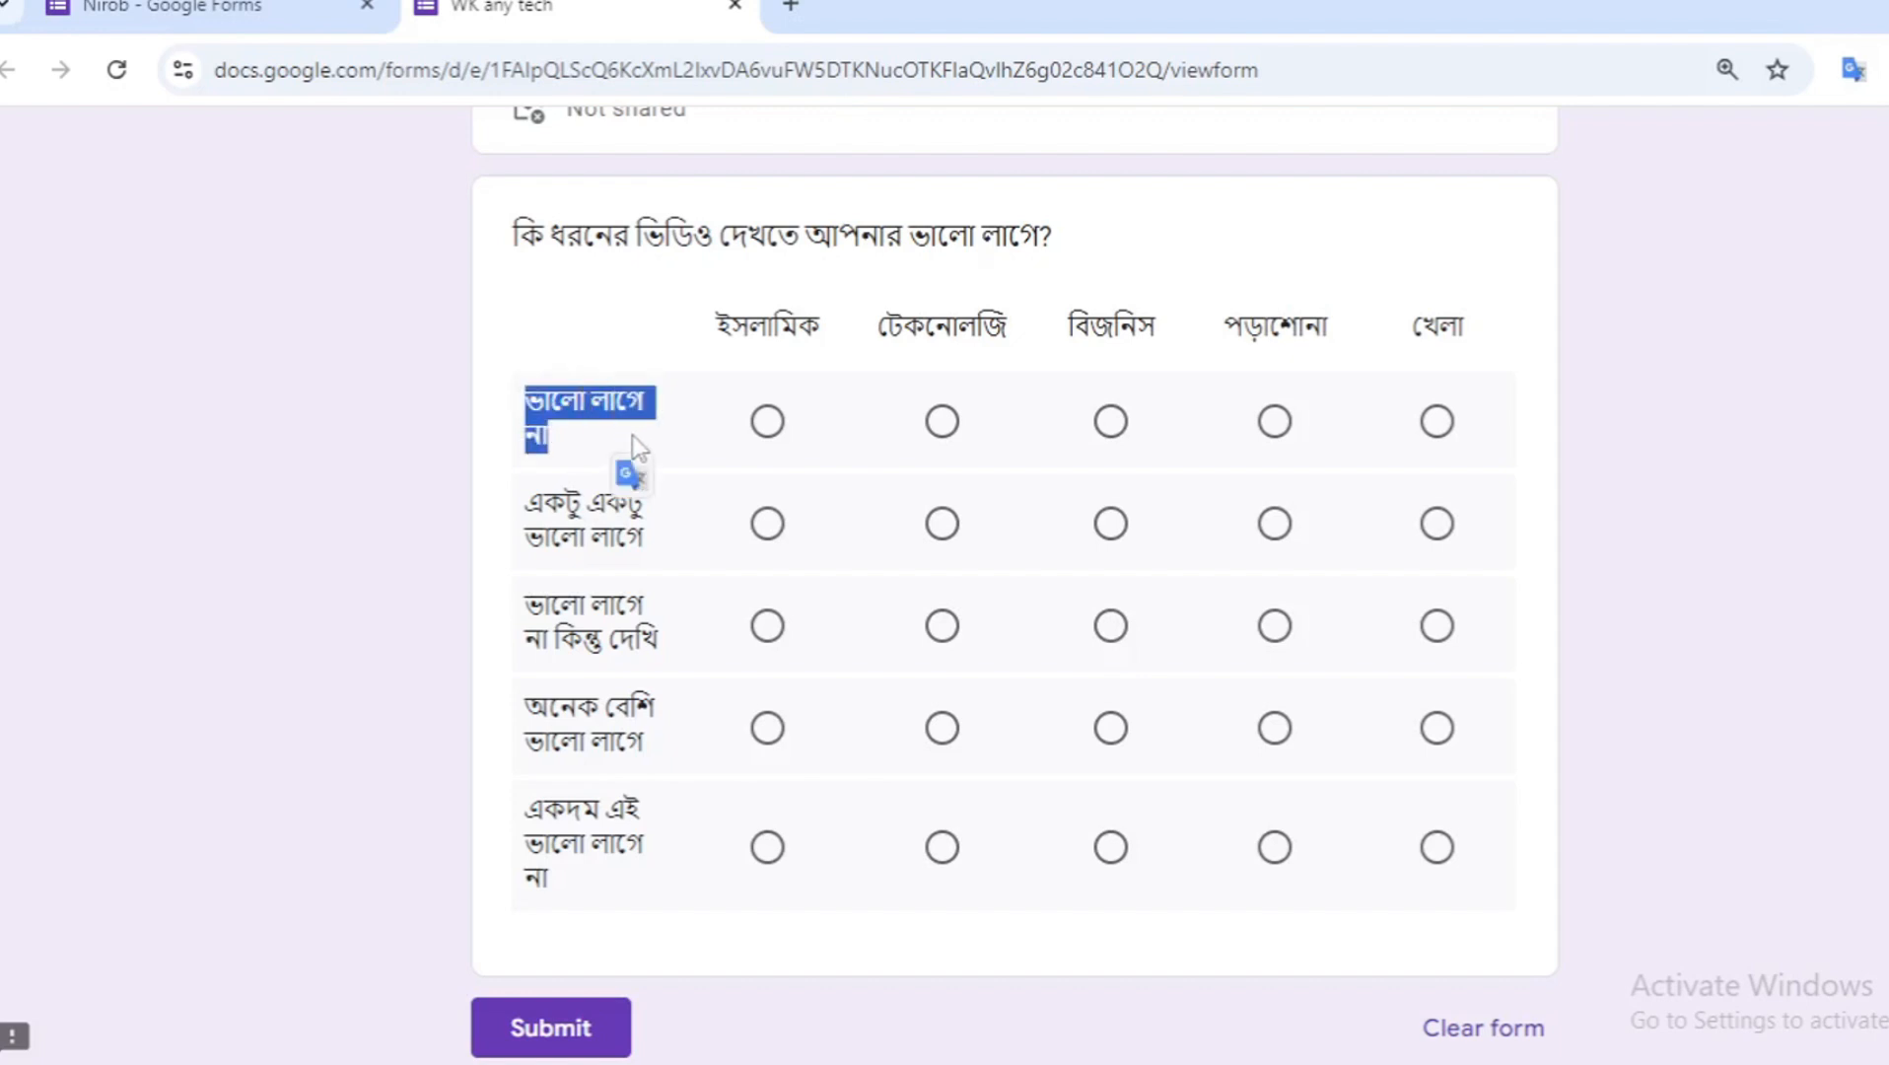
left_click(258, 8)
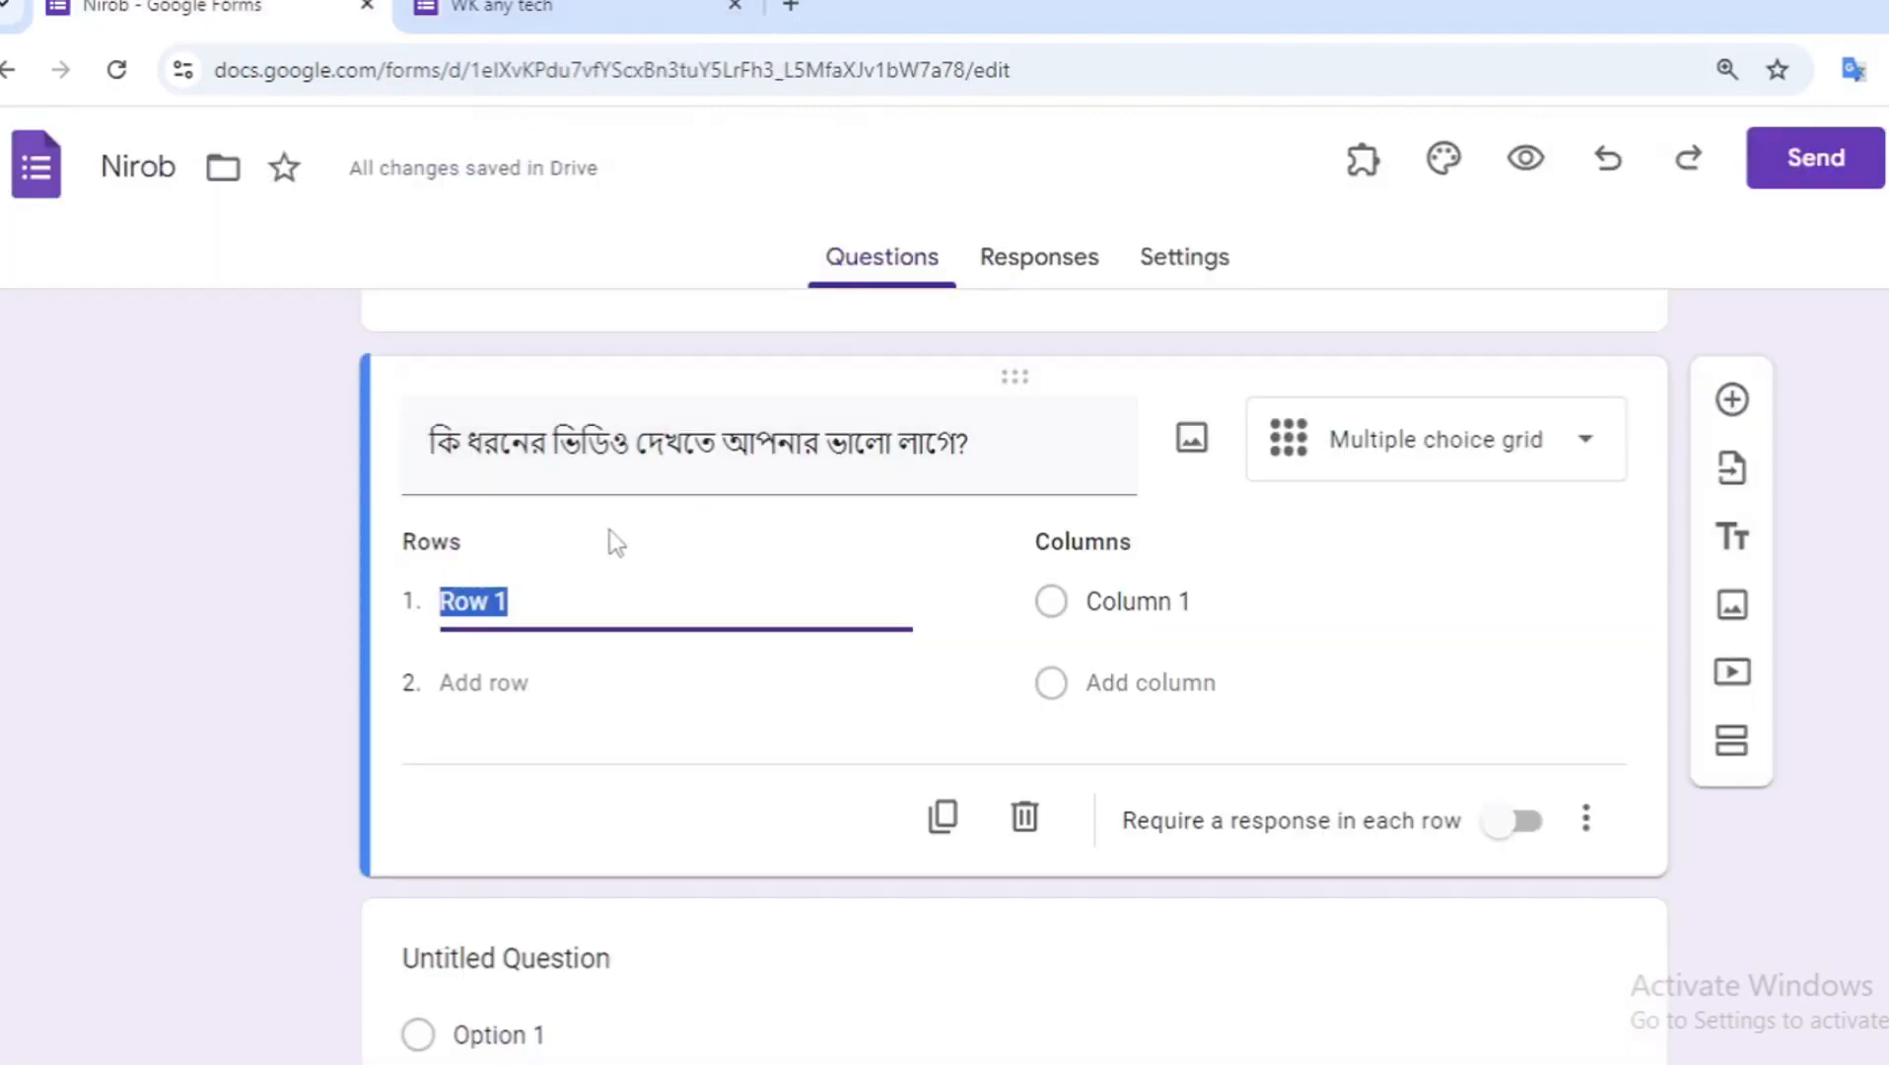
key("ctrl+v")
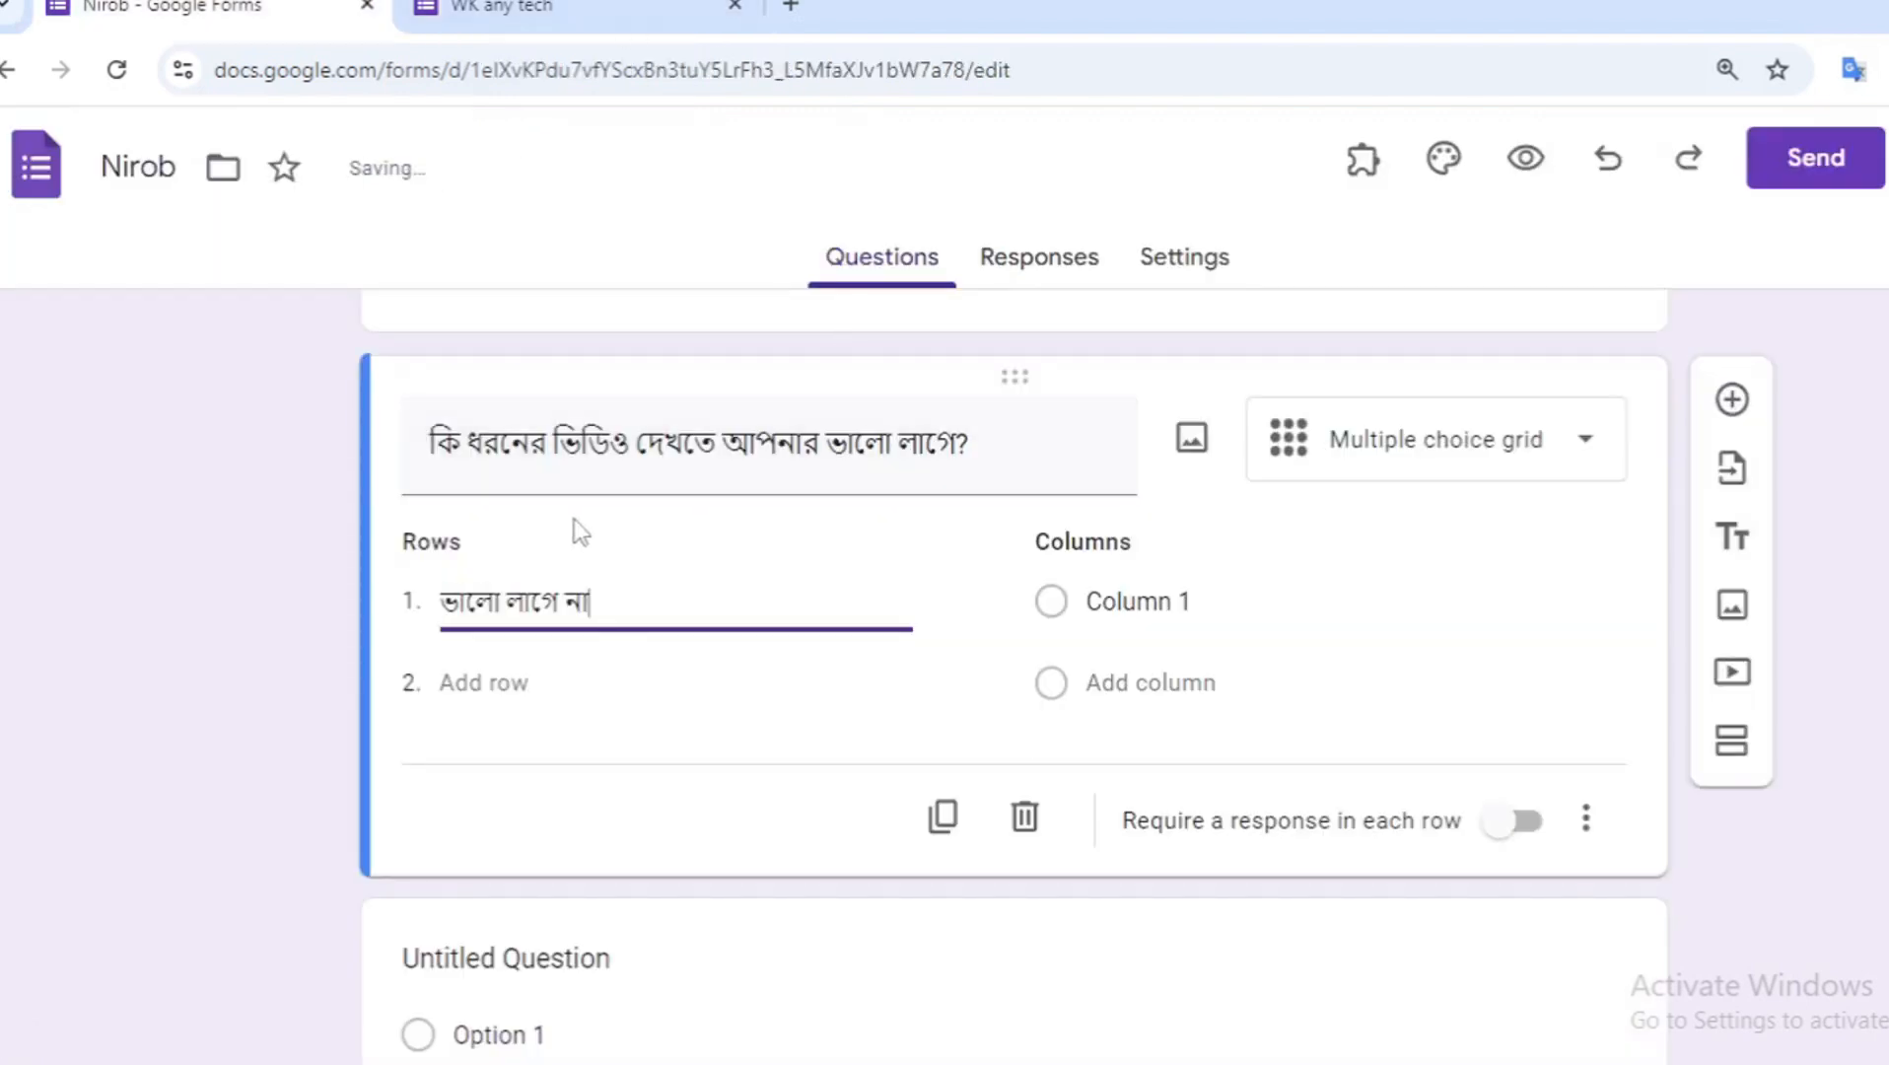
- Add a second row and paste "একটু একটু ভালো লাগে" copied from the reference form
left_click(518, 683)
left_click(552, 8)
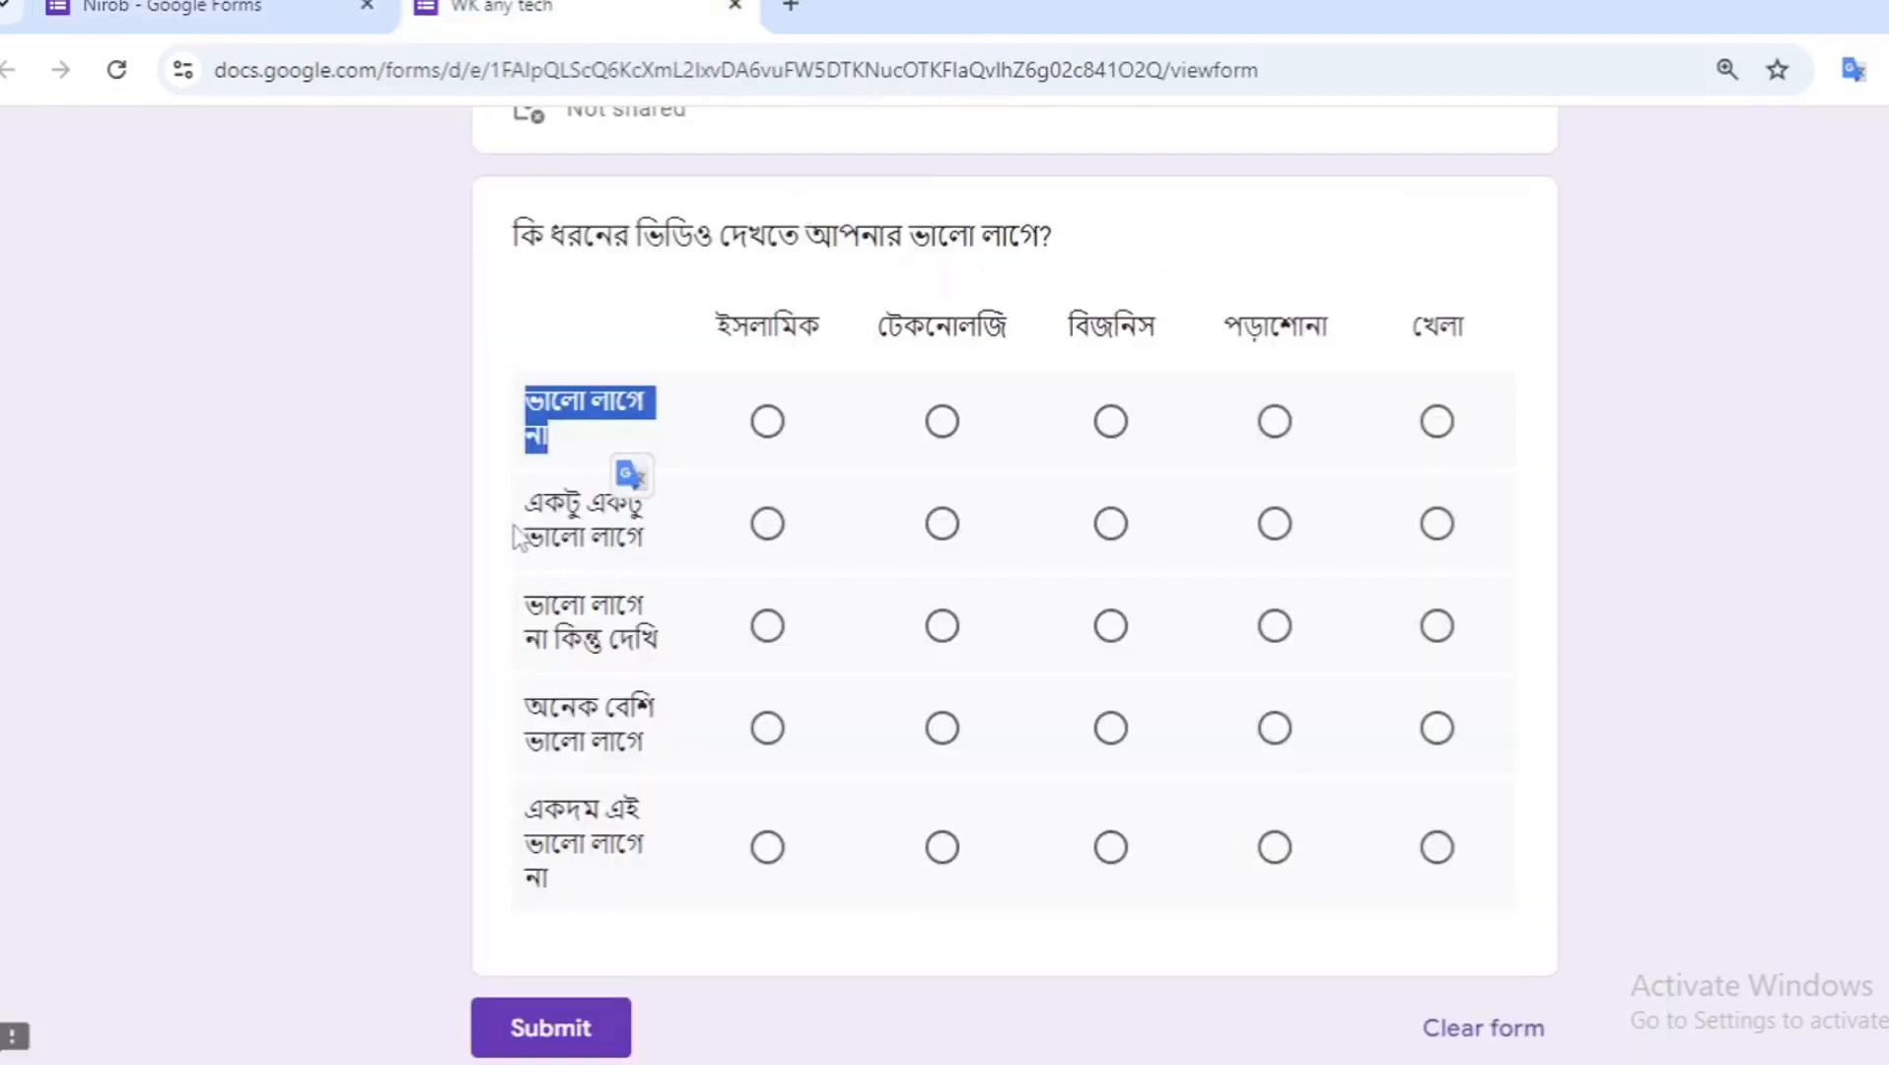
left_click_drag(523, 493, 627, 544)
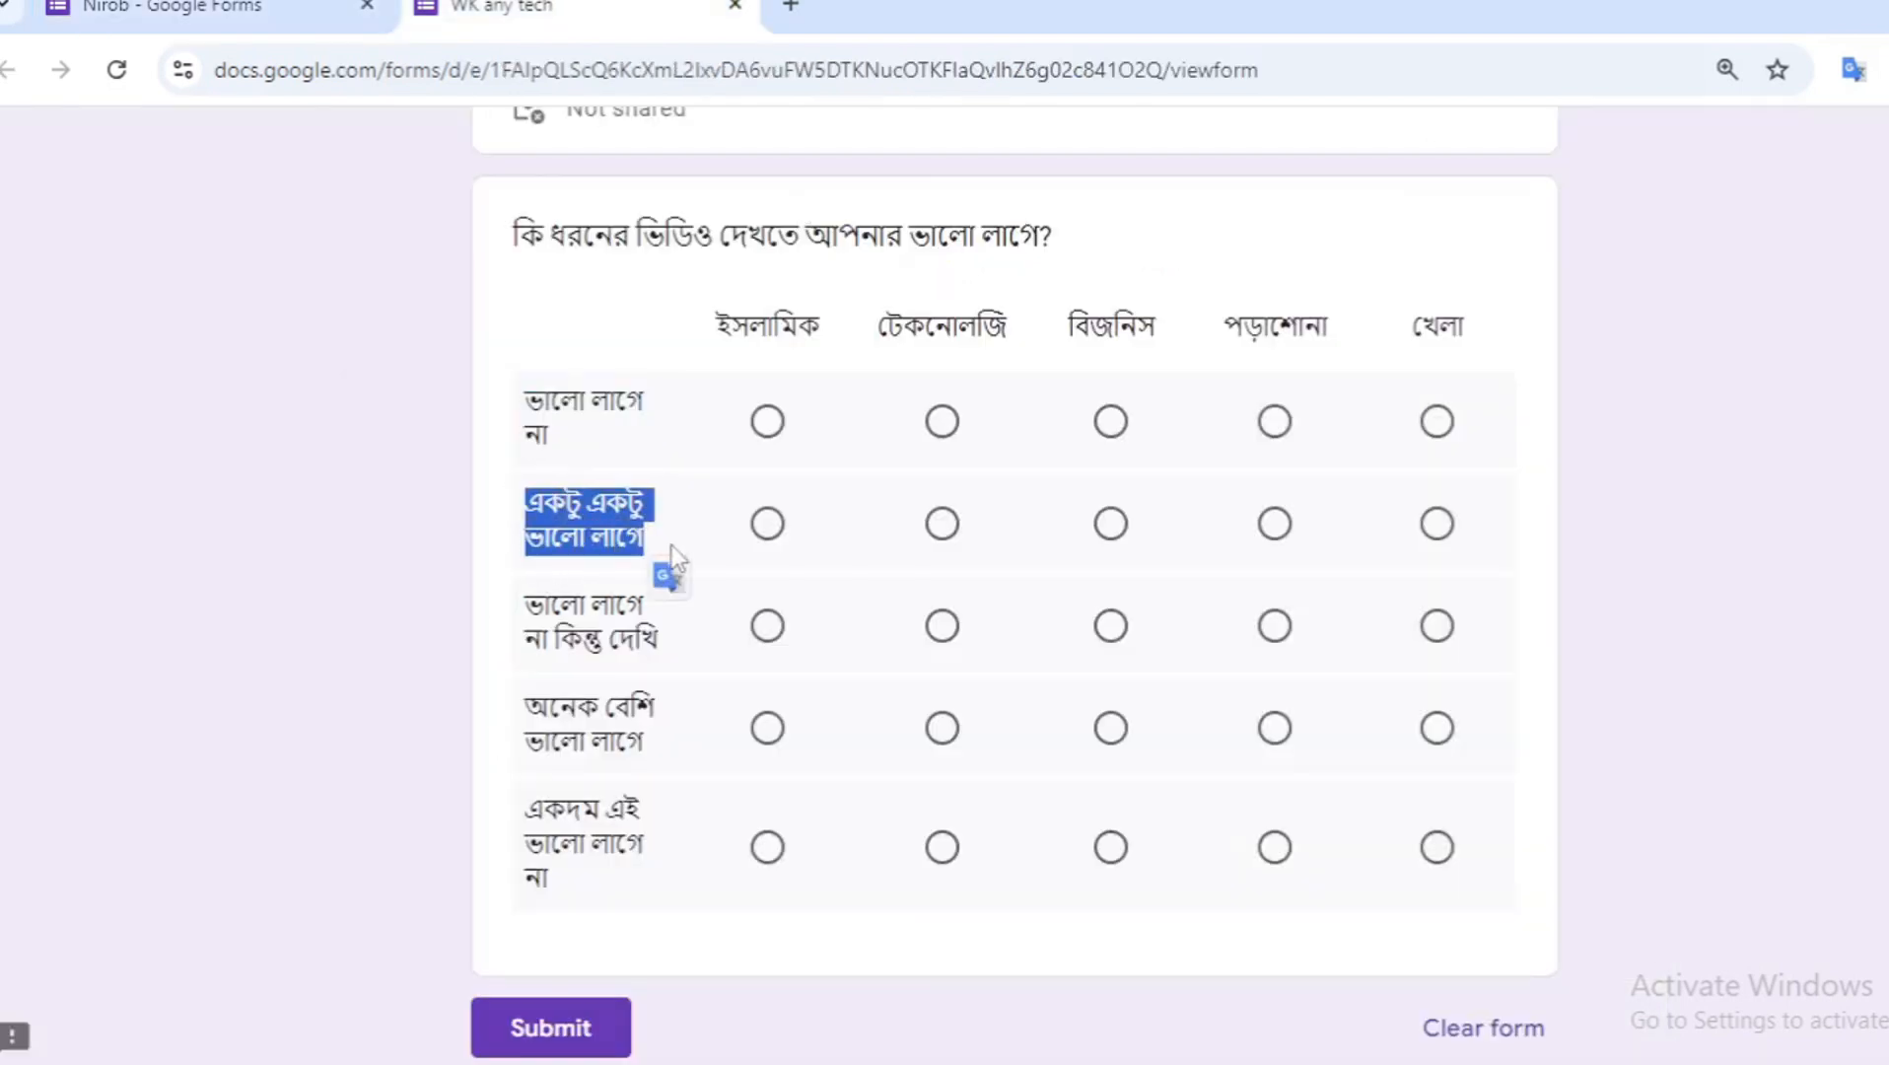
left_click(210, 10)
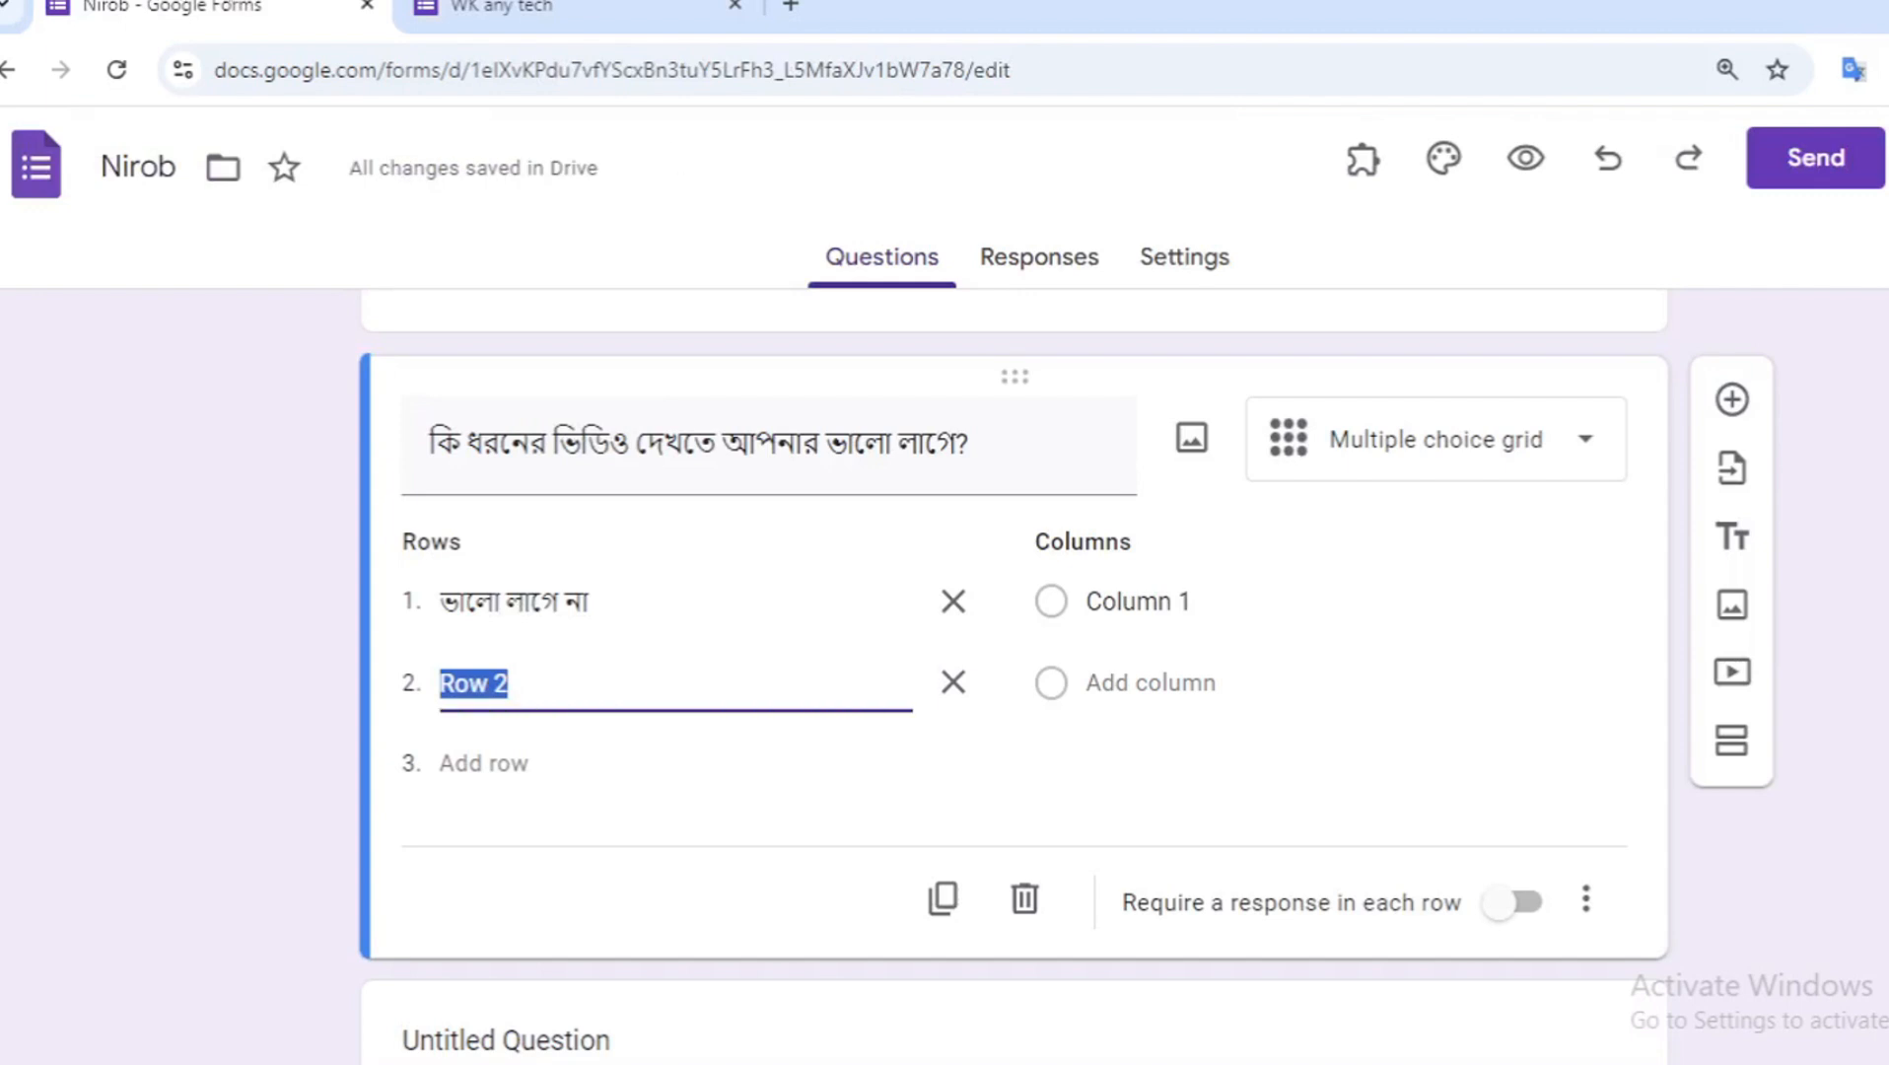
type("একটু একটু ভালো লাগে")
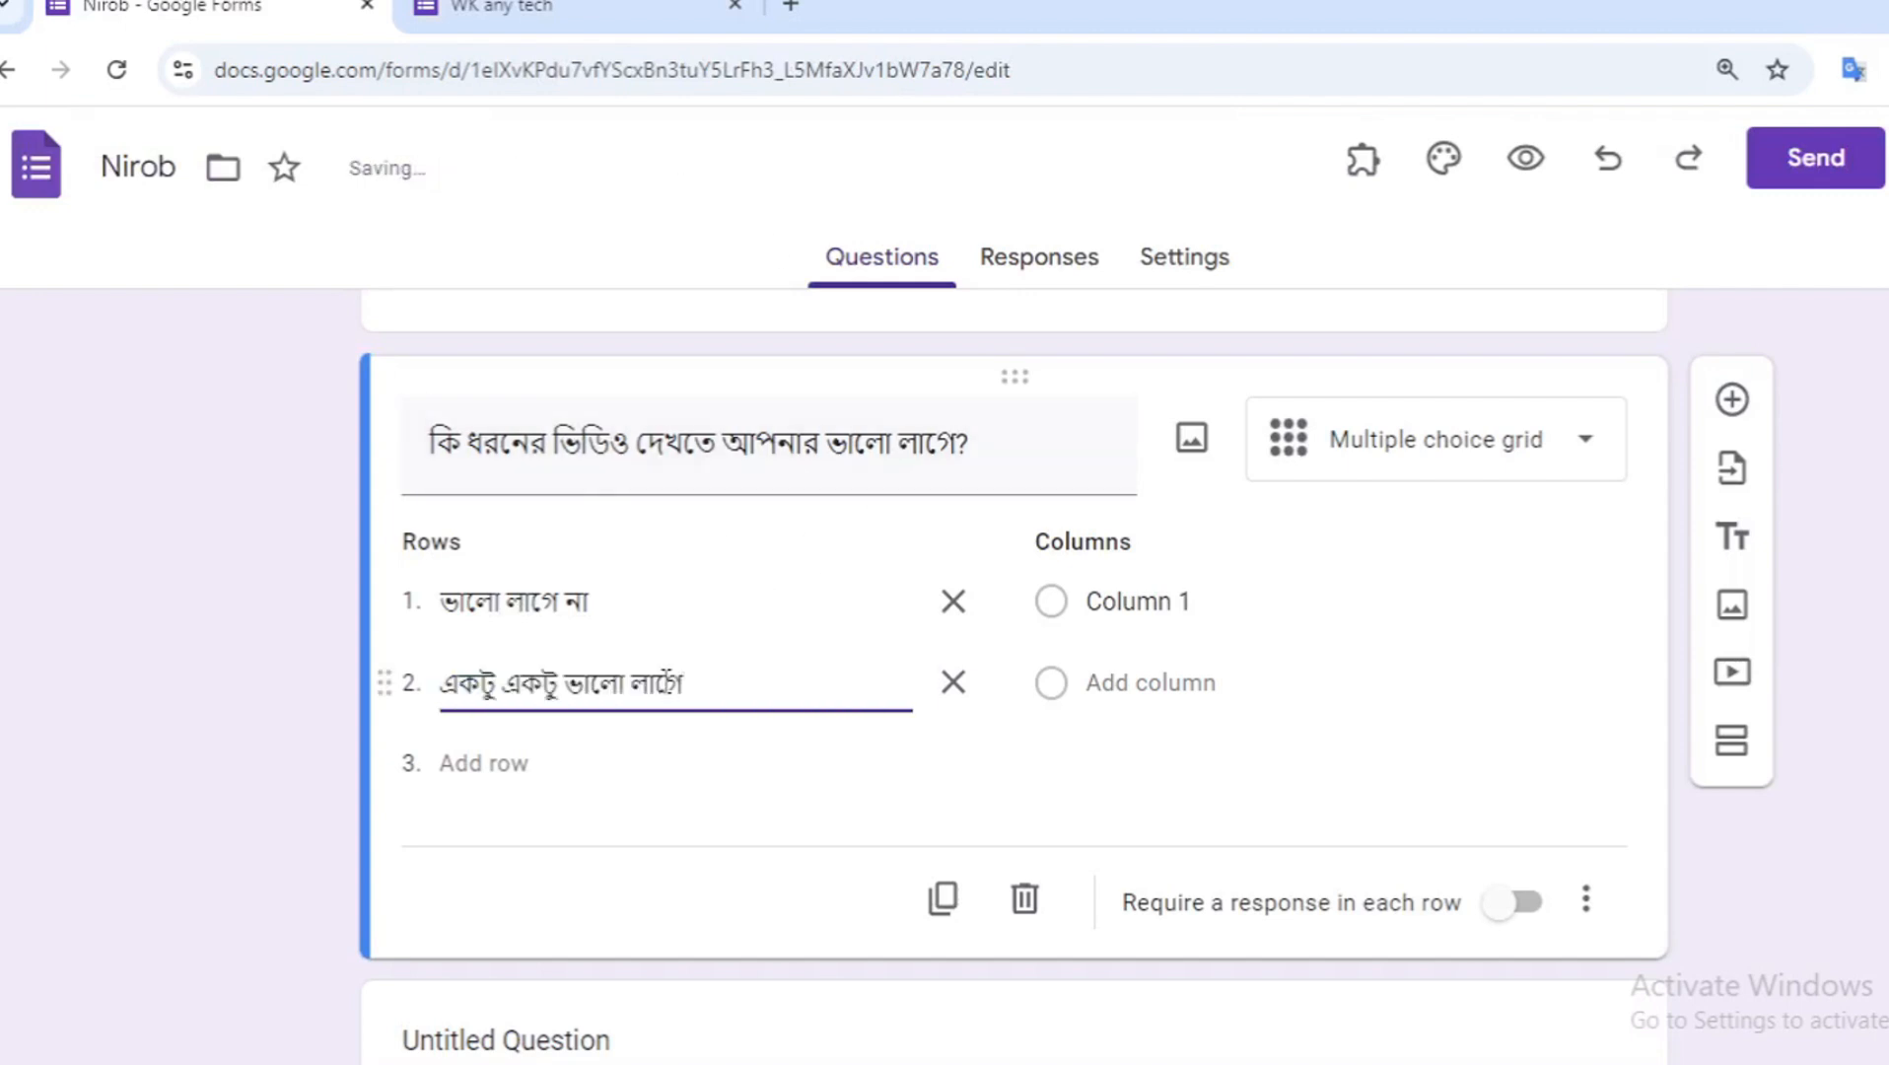
- Copy "ভালো লাগে না কিন্তু দেখি" from the reference form and paste it as a third row
left_click(673, 11)
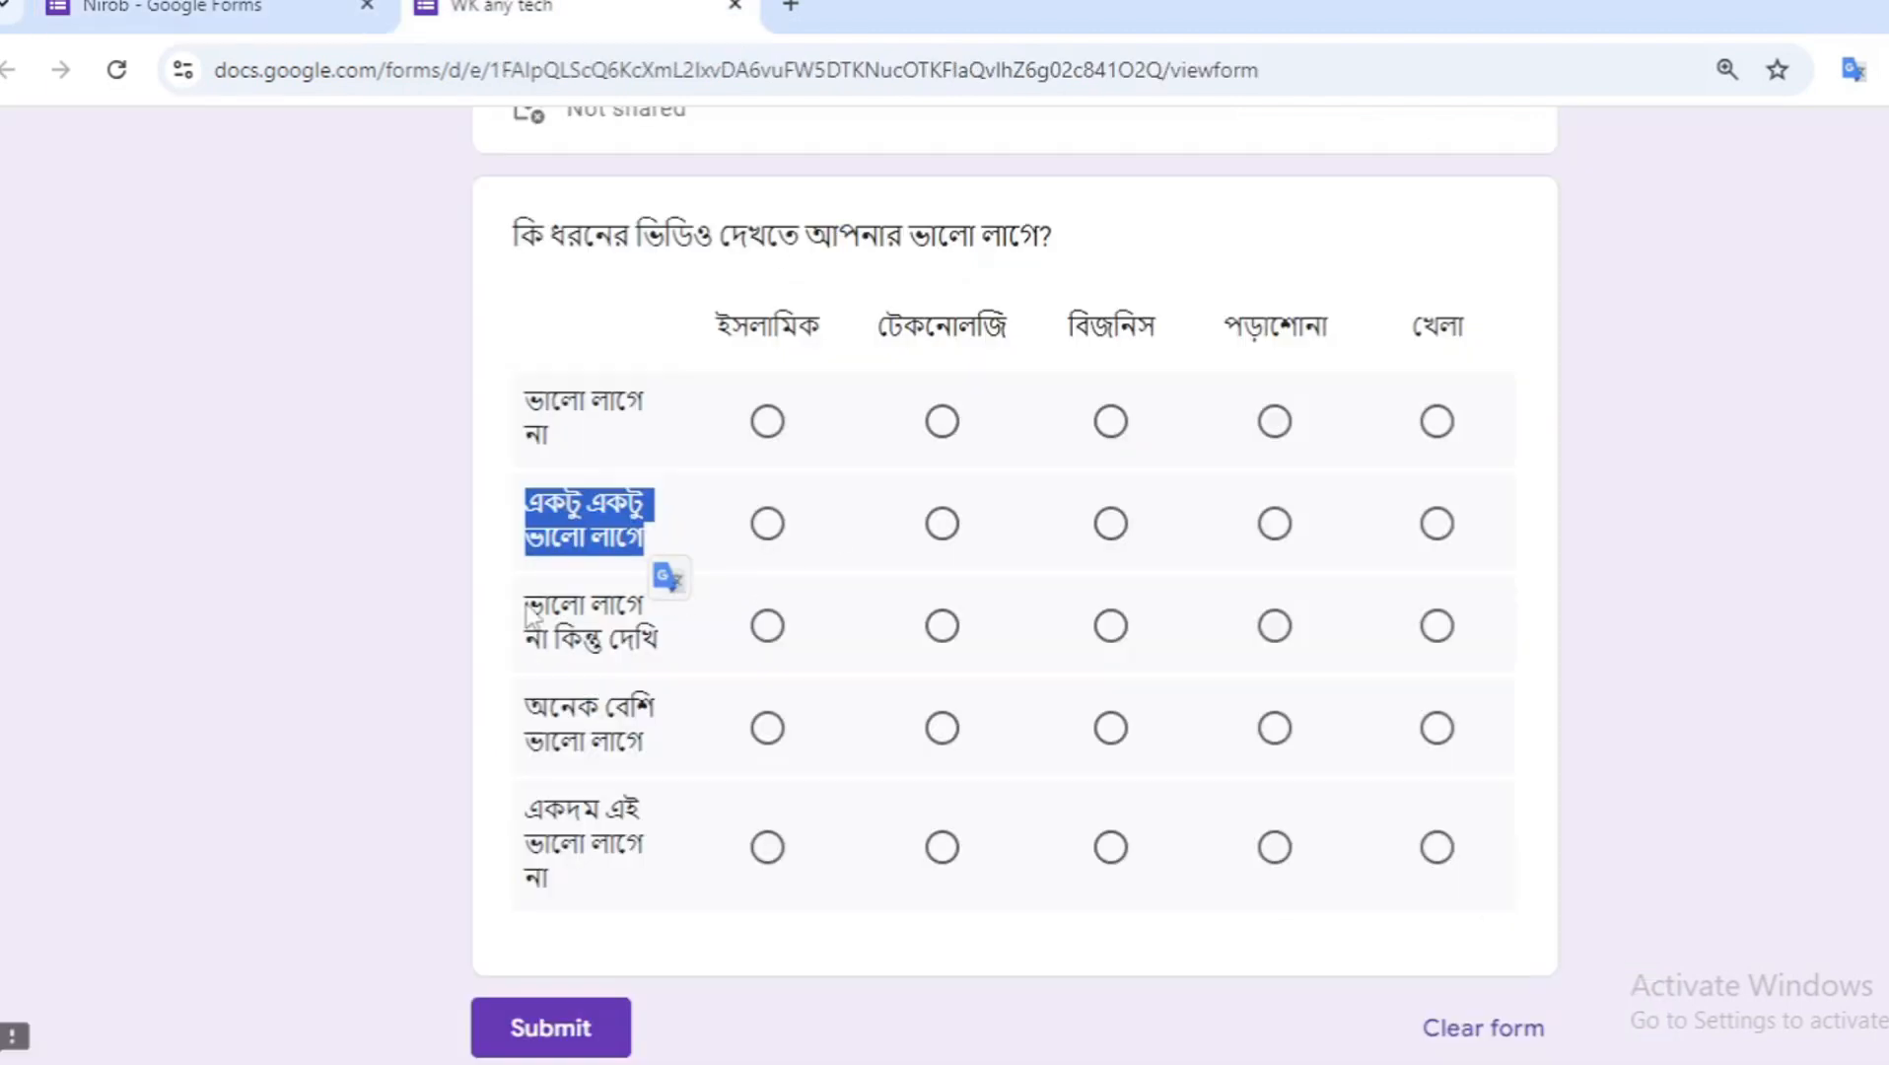
left_click_drag(529, 613, 680, 660)
key("ctrl+c")
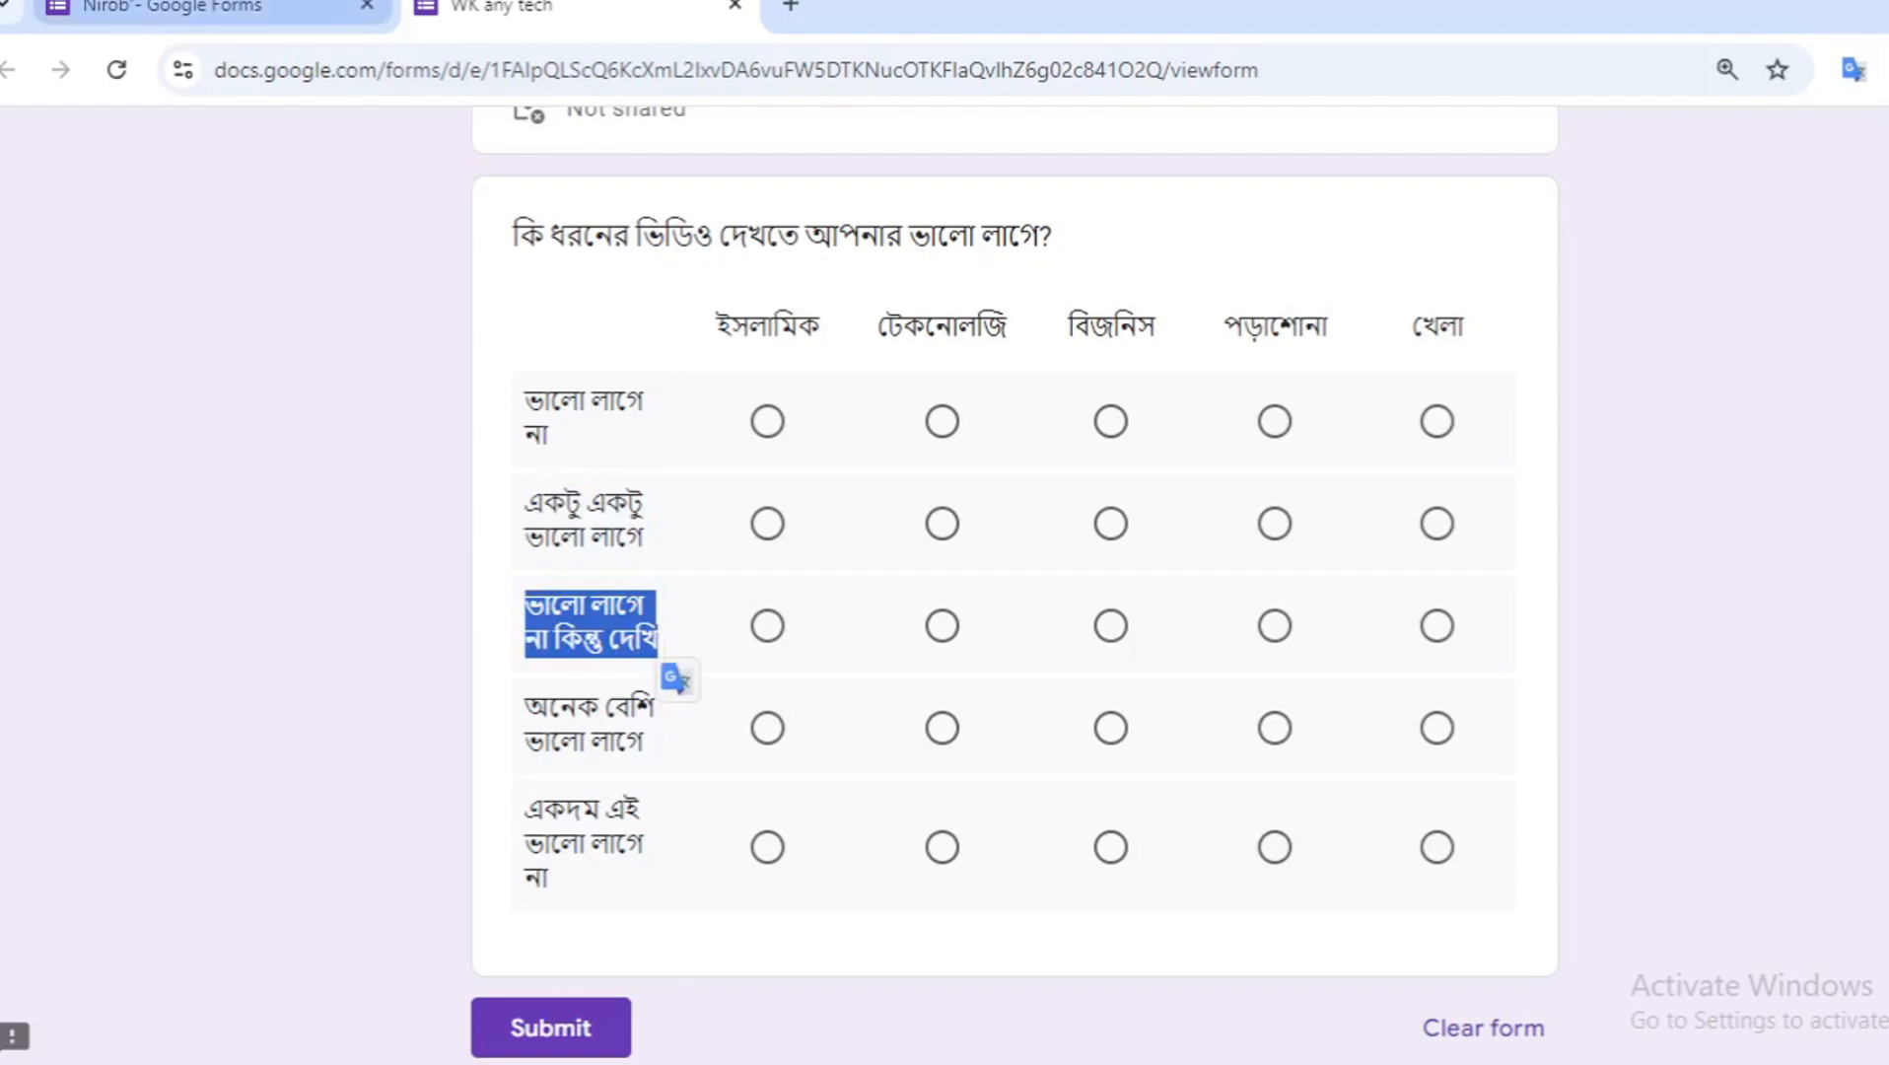
left_click(173, 7)
left_click(519, 768)
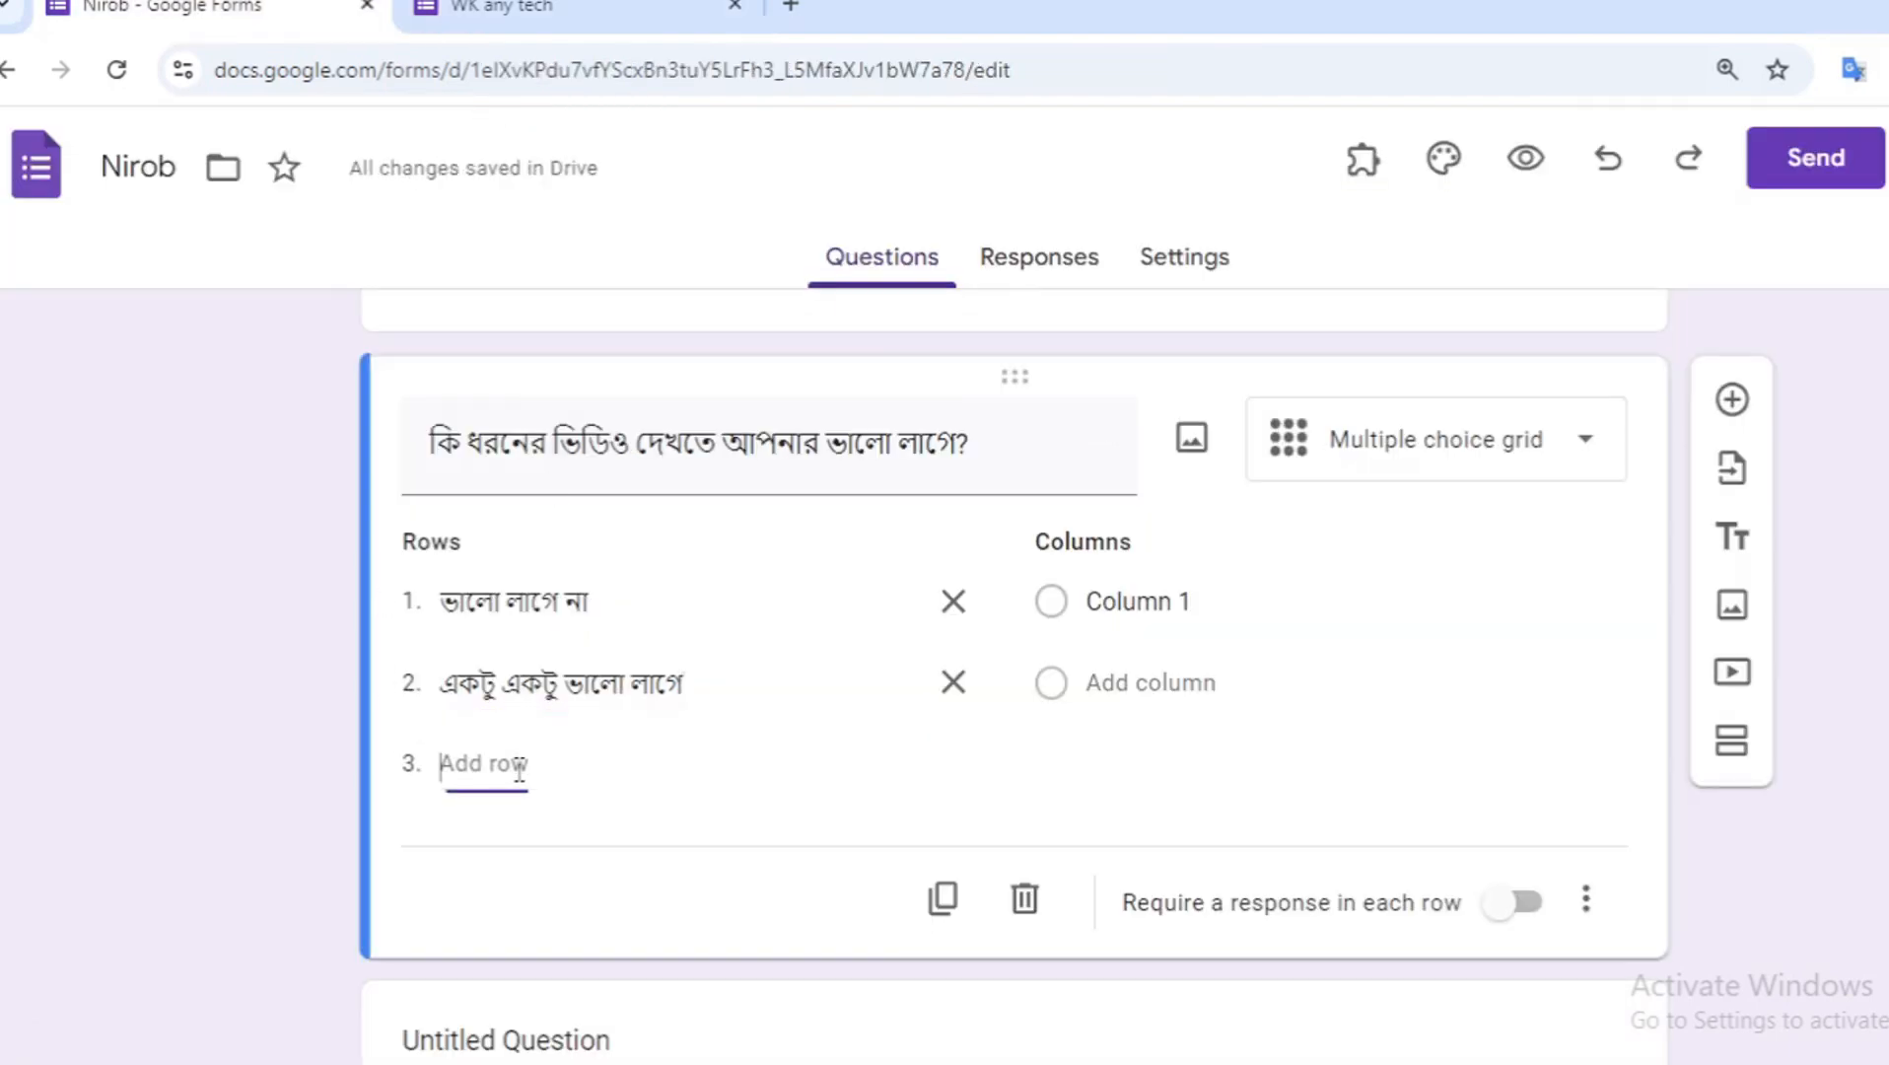
key("ctrl+v")
- Copy "অনেক বেশি ভালো লাগে" from the reference form and paste it as a fourth row
key("ctrl+Tab")
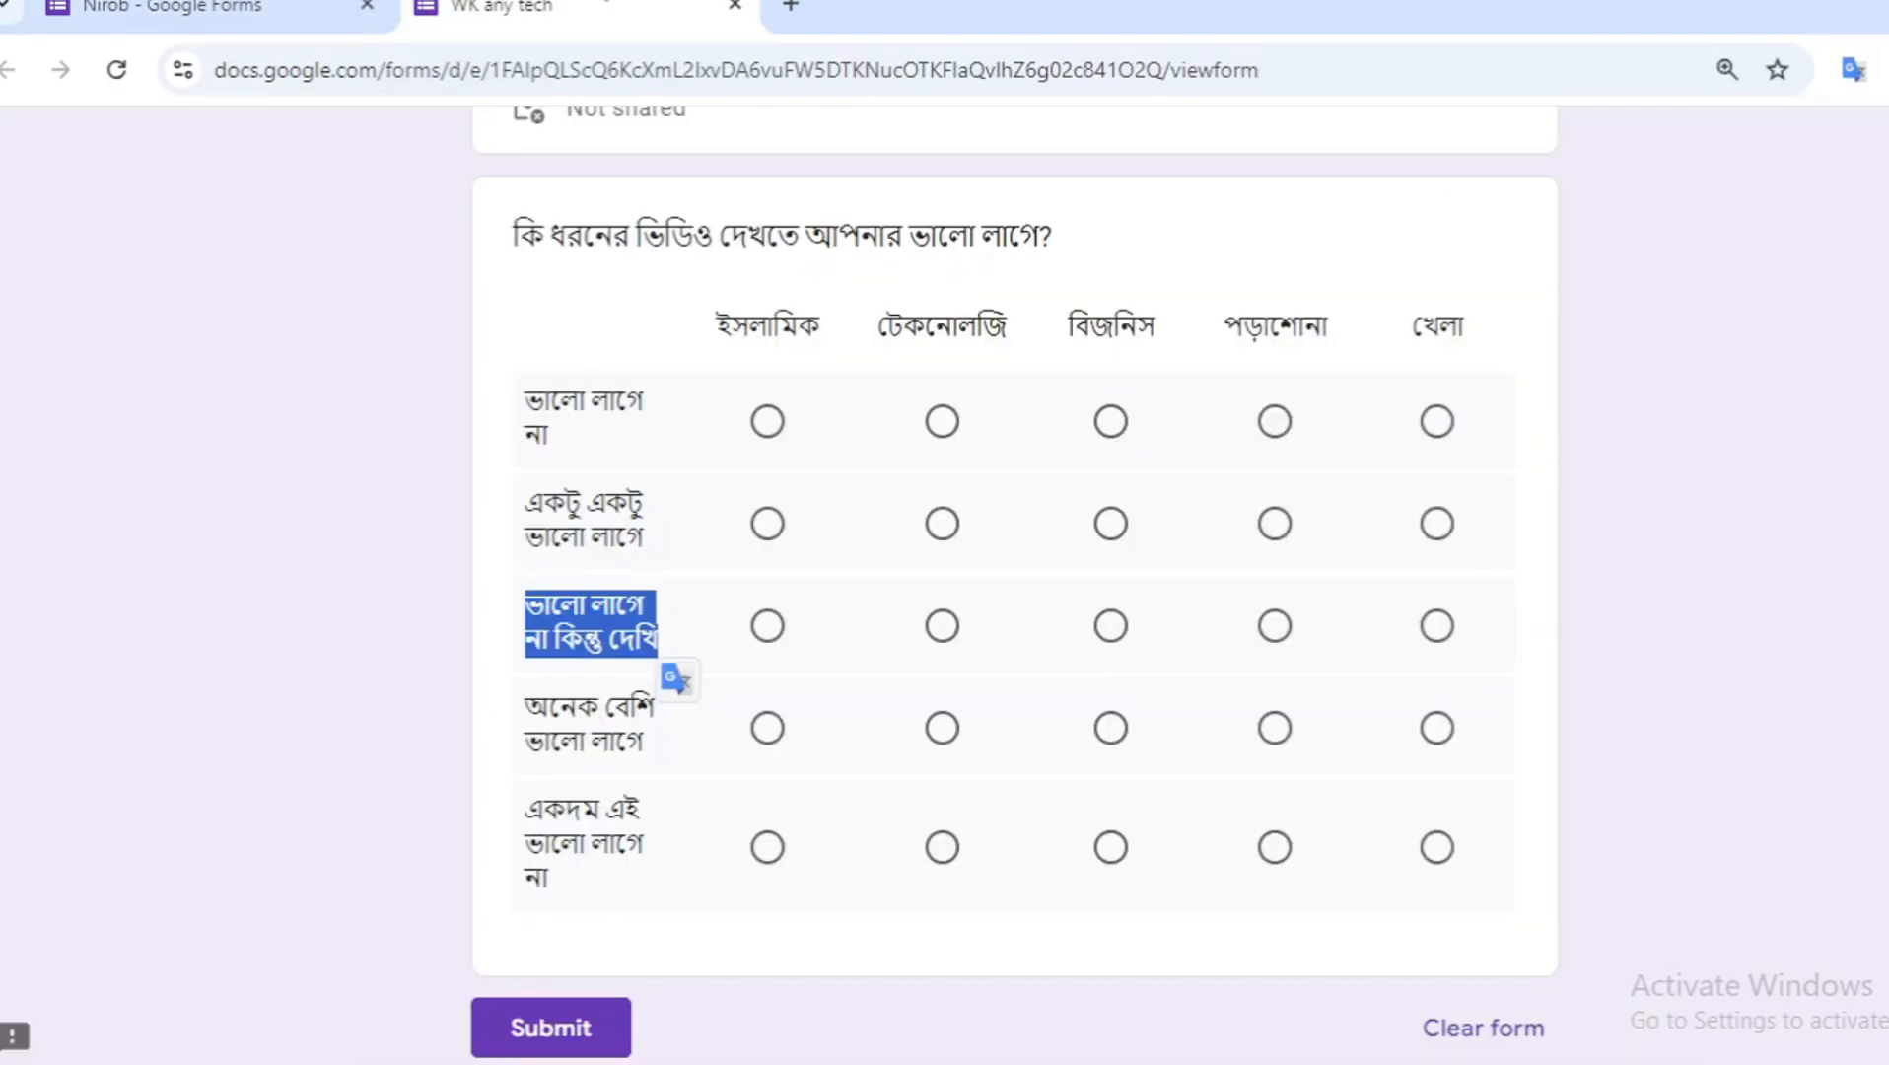
left_click_drag(520, 702, 675, 764)
key("ctrl+c")
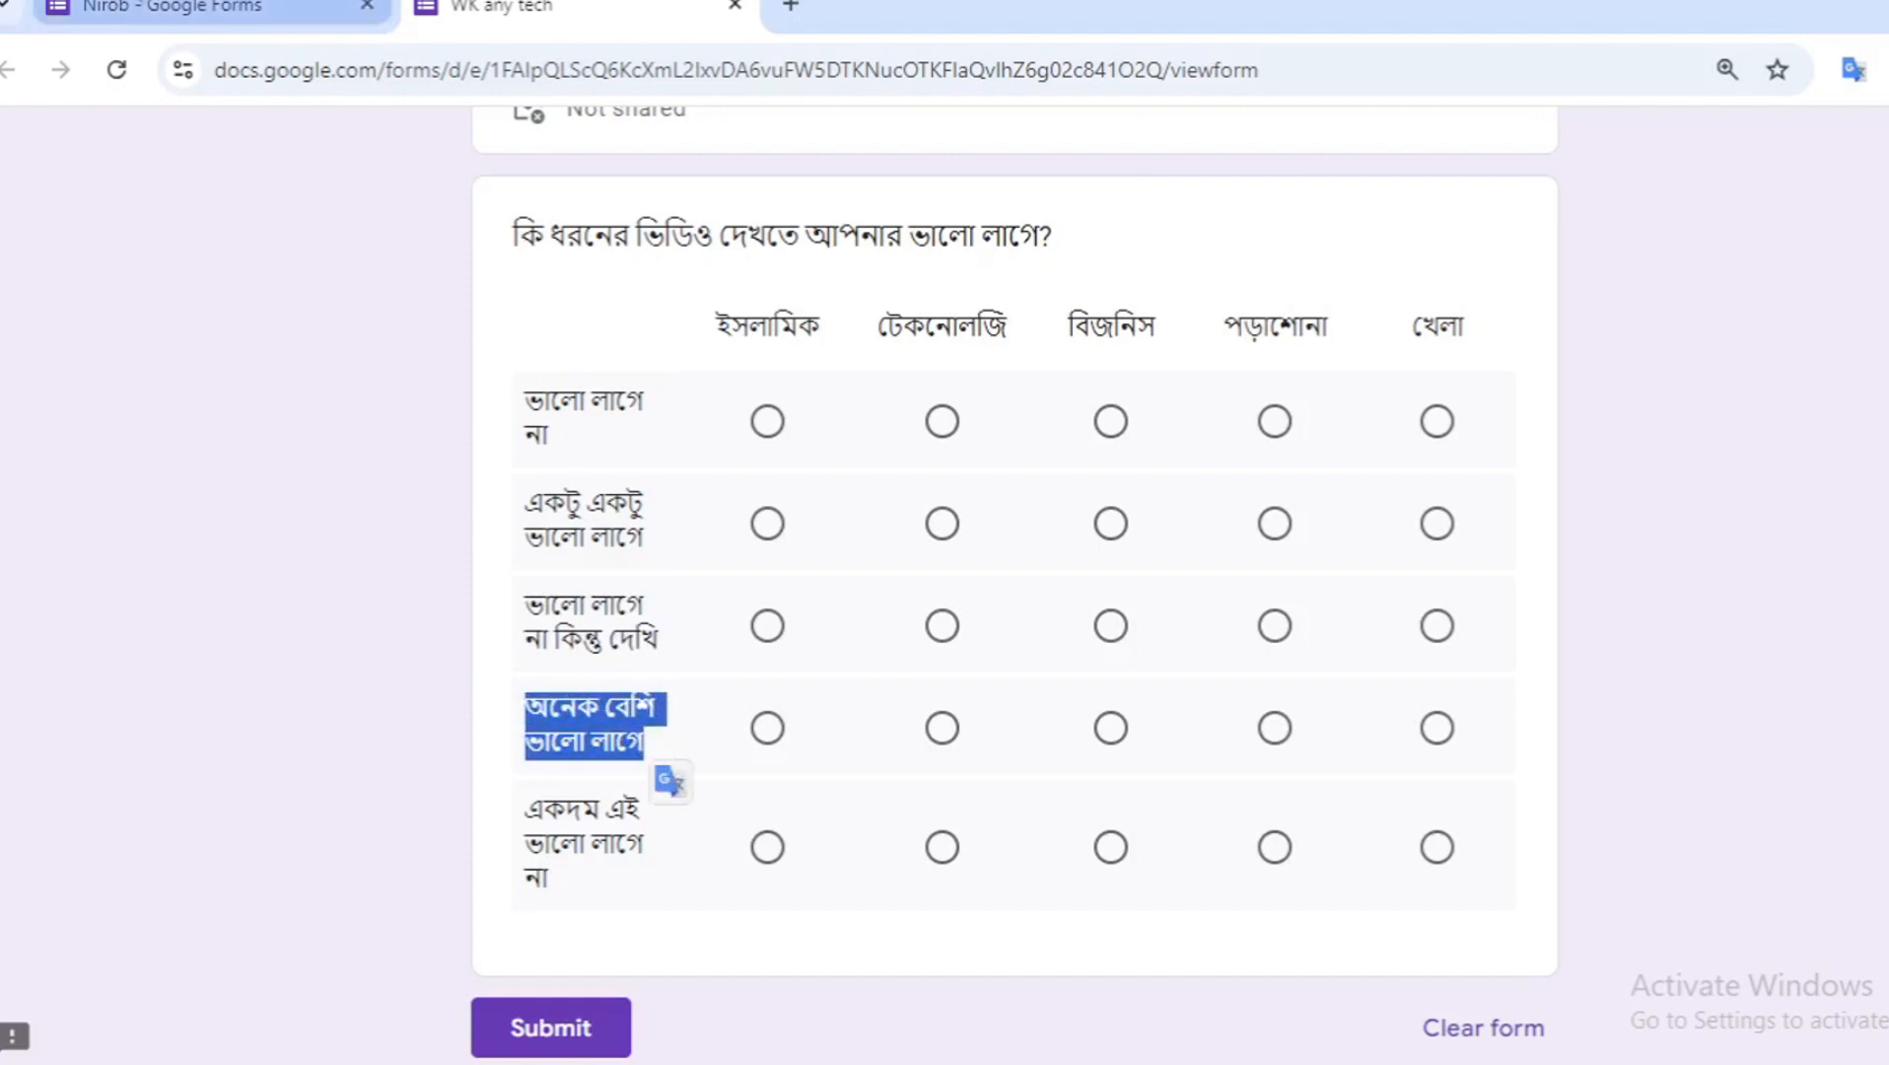
left_click(207, 10)
left_click(480, 845)
key("ctrl+v")
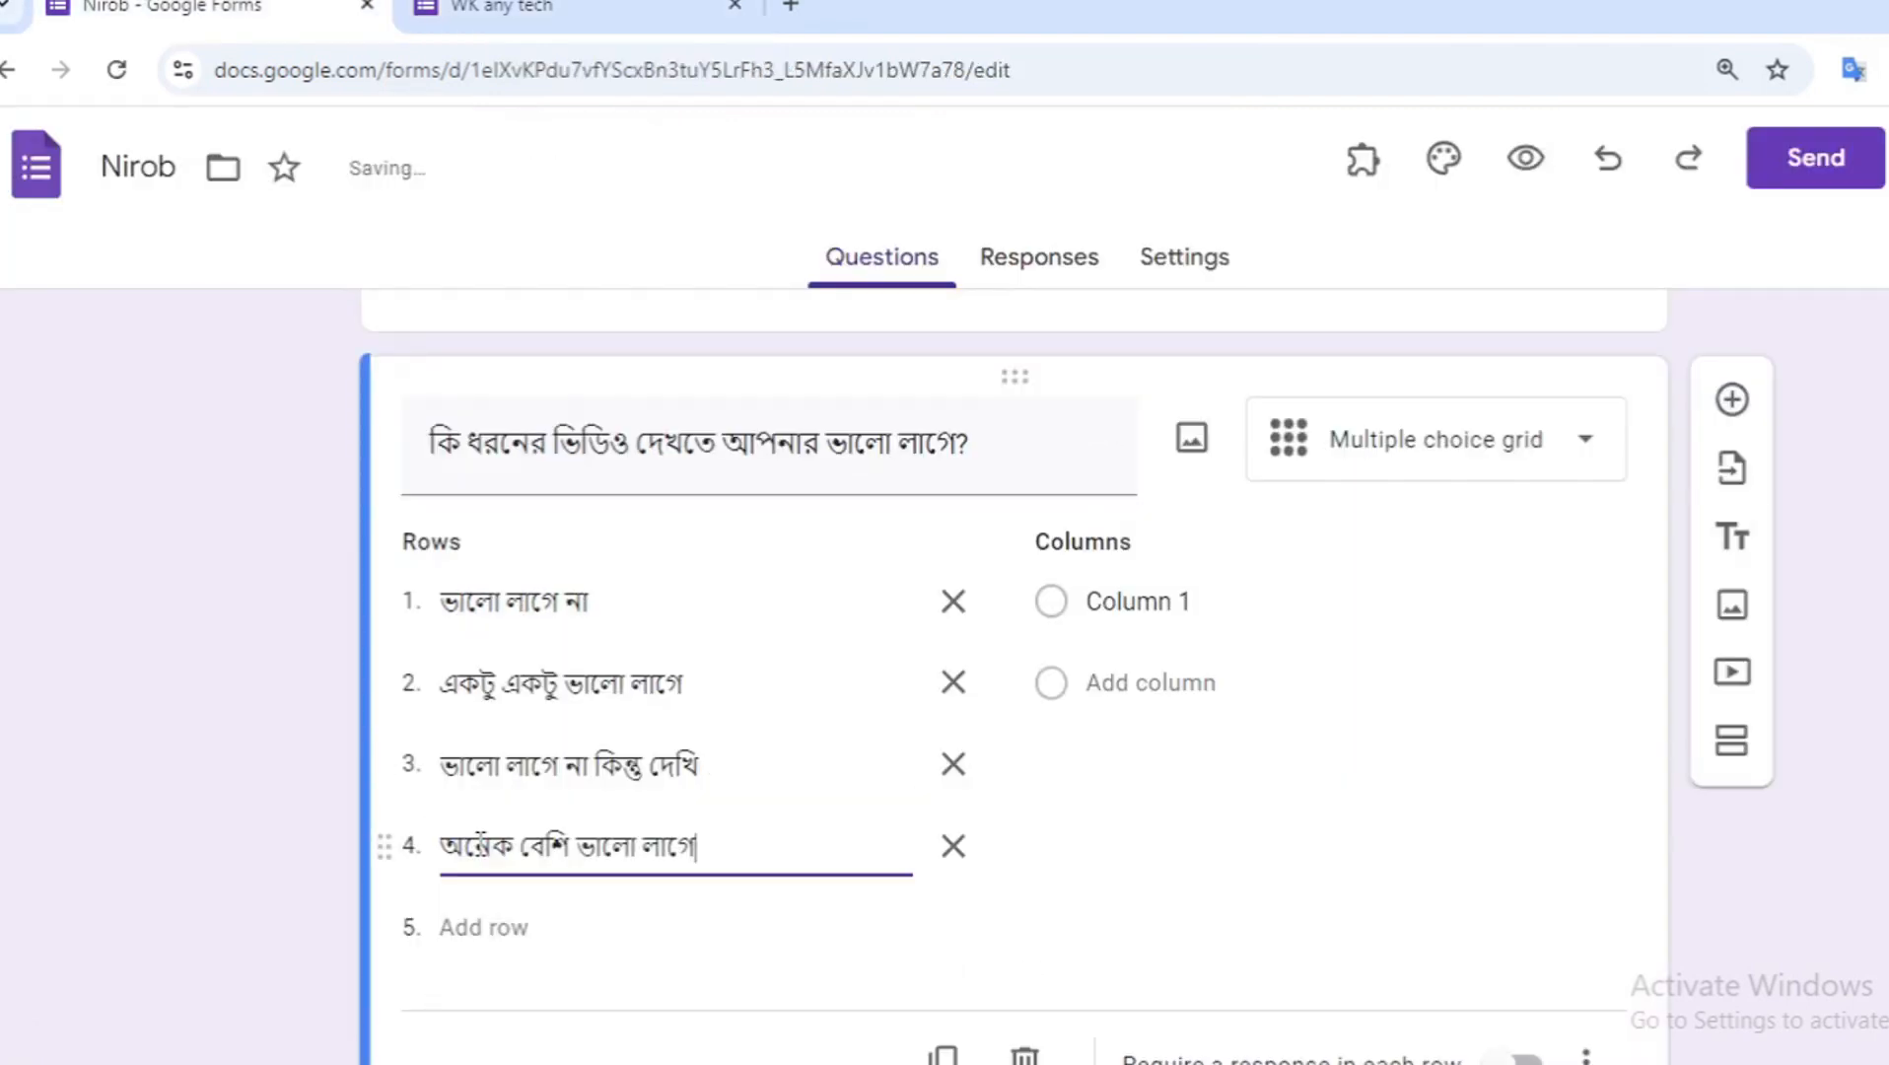
- Copy "একদম এই ভালো লাগে না" from the reference form and paste it as a fifth row
left_click(503, 8)
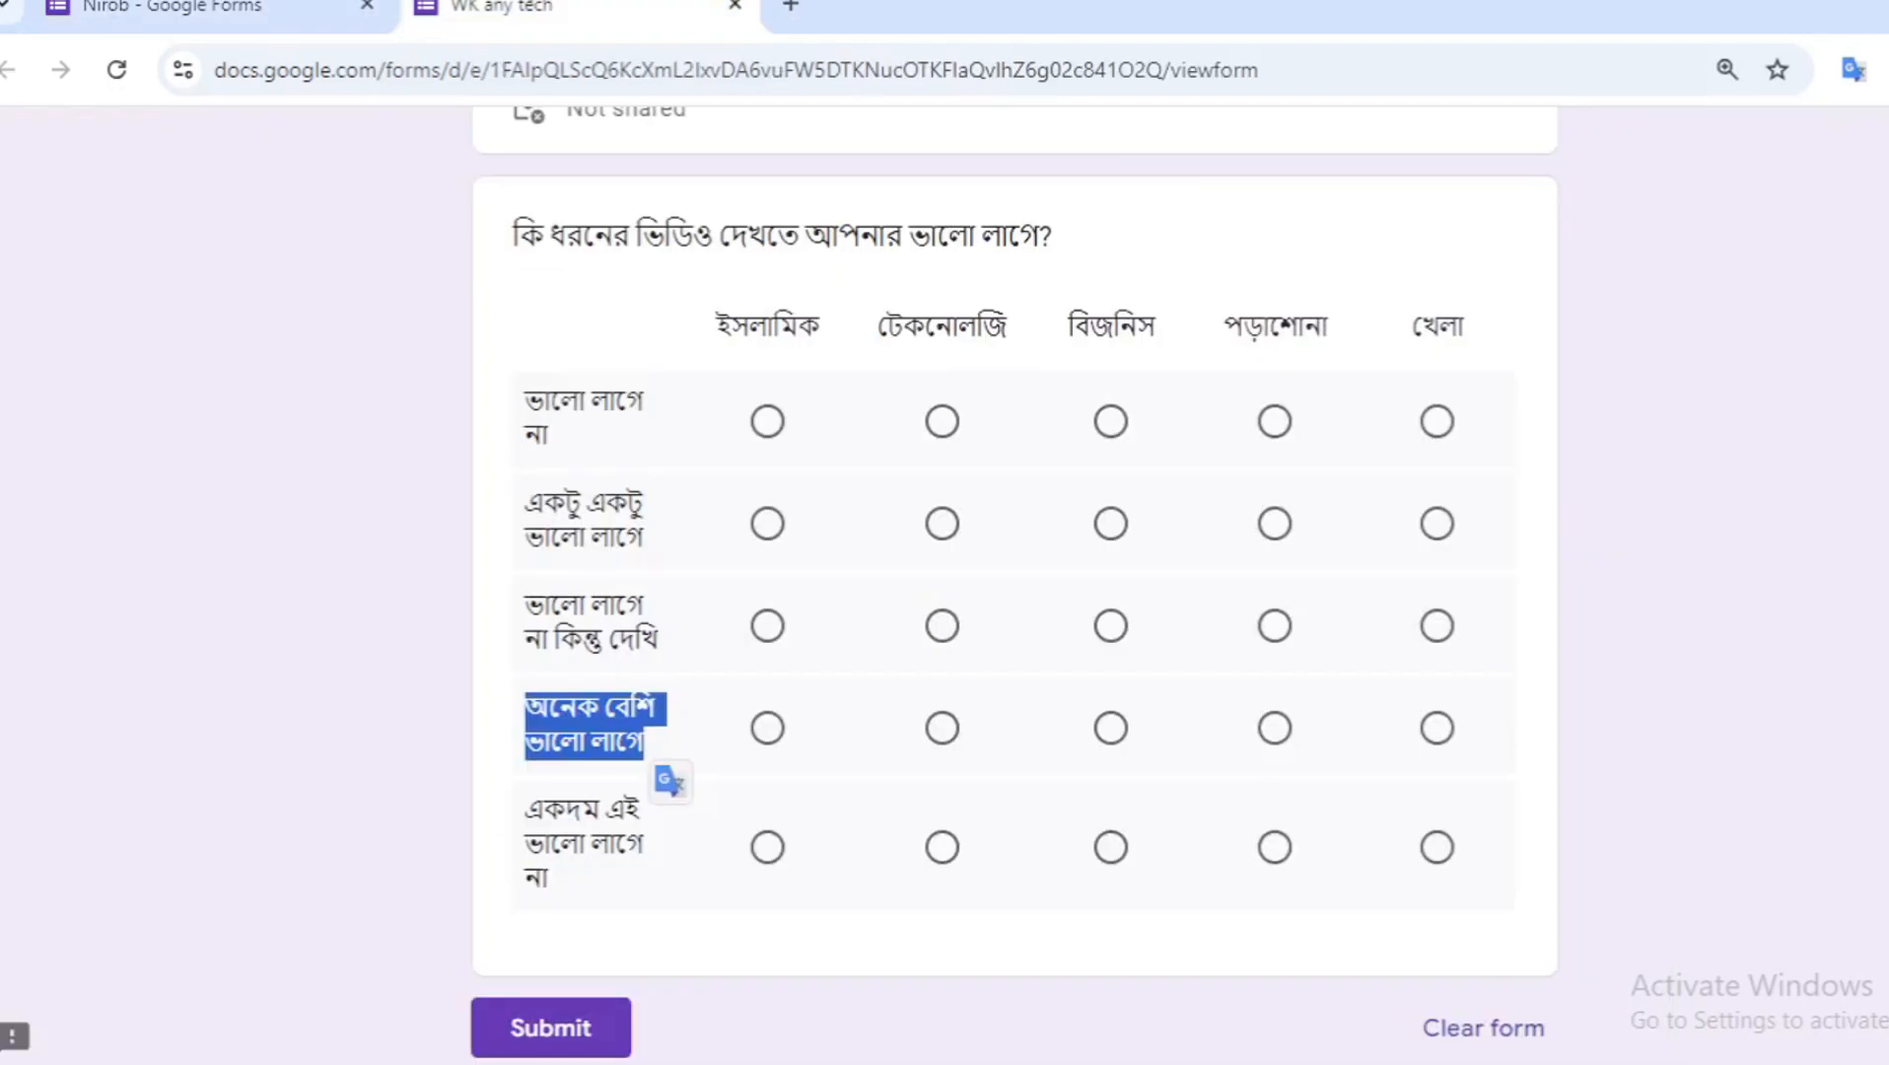
left_click(531, 809)
left_click_drag(531, 808, 631, 882)
key("ctrl+c")
left_click(198, 10)
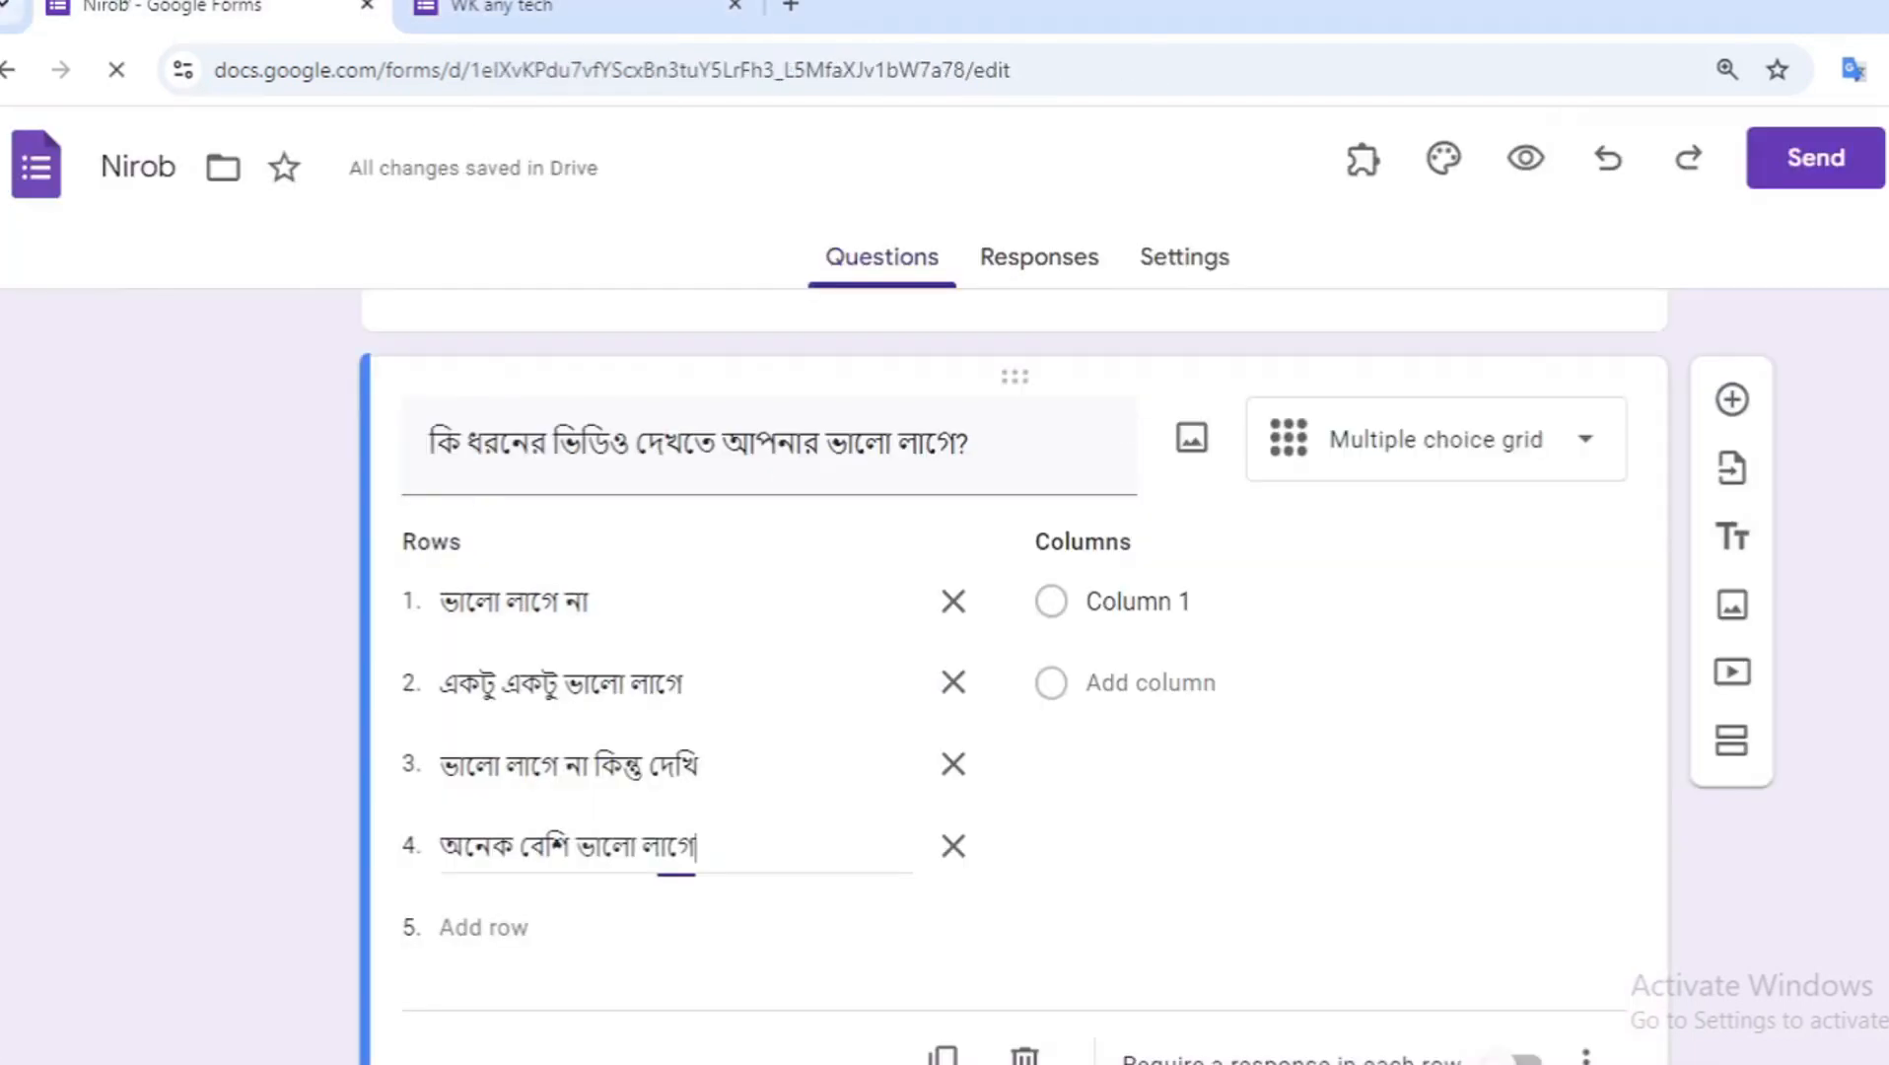
left_click(490, 940)
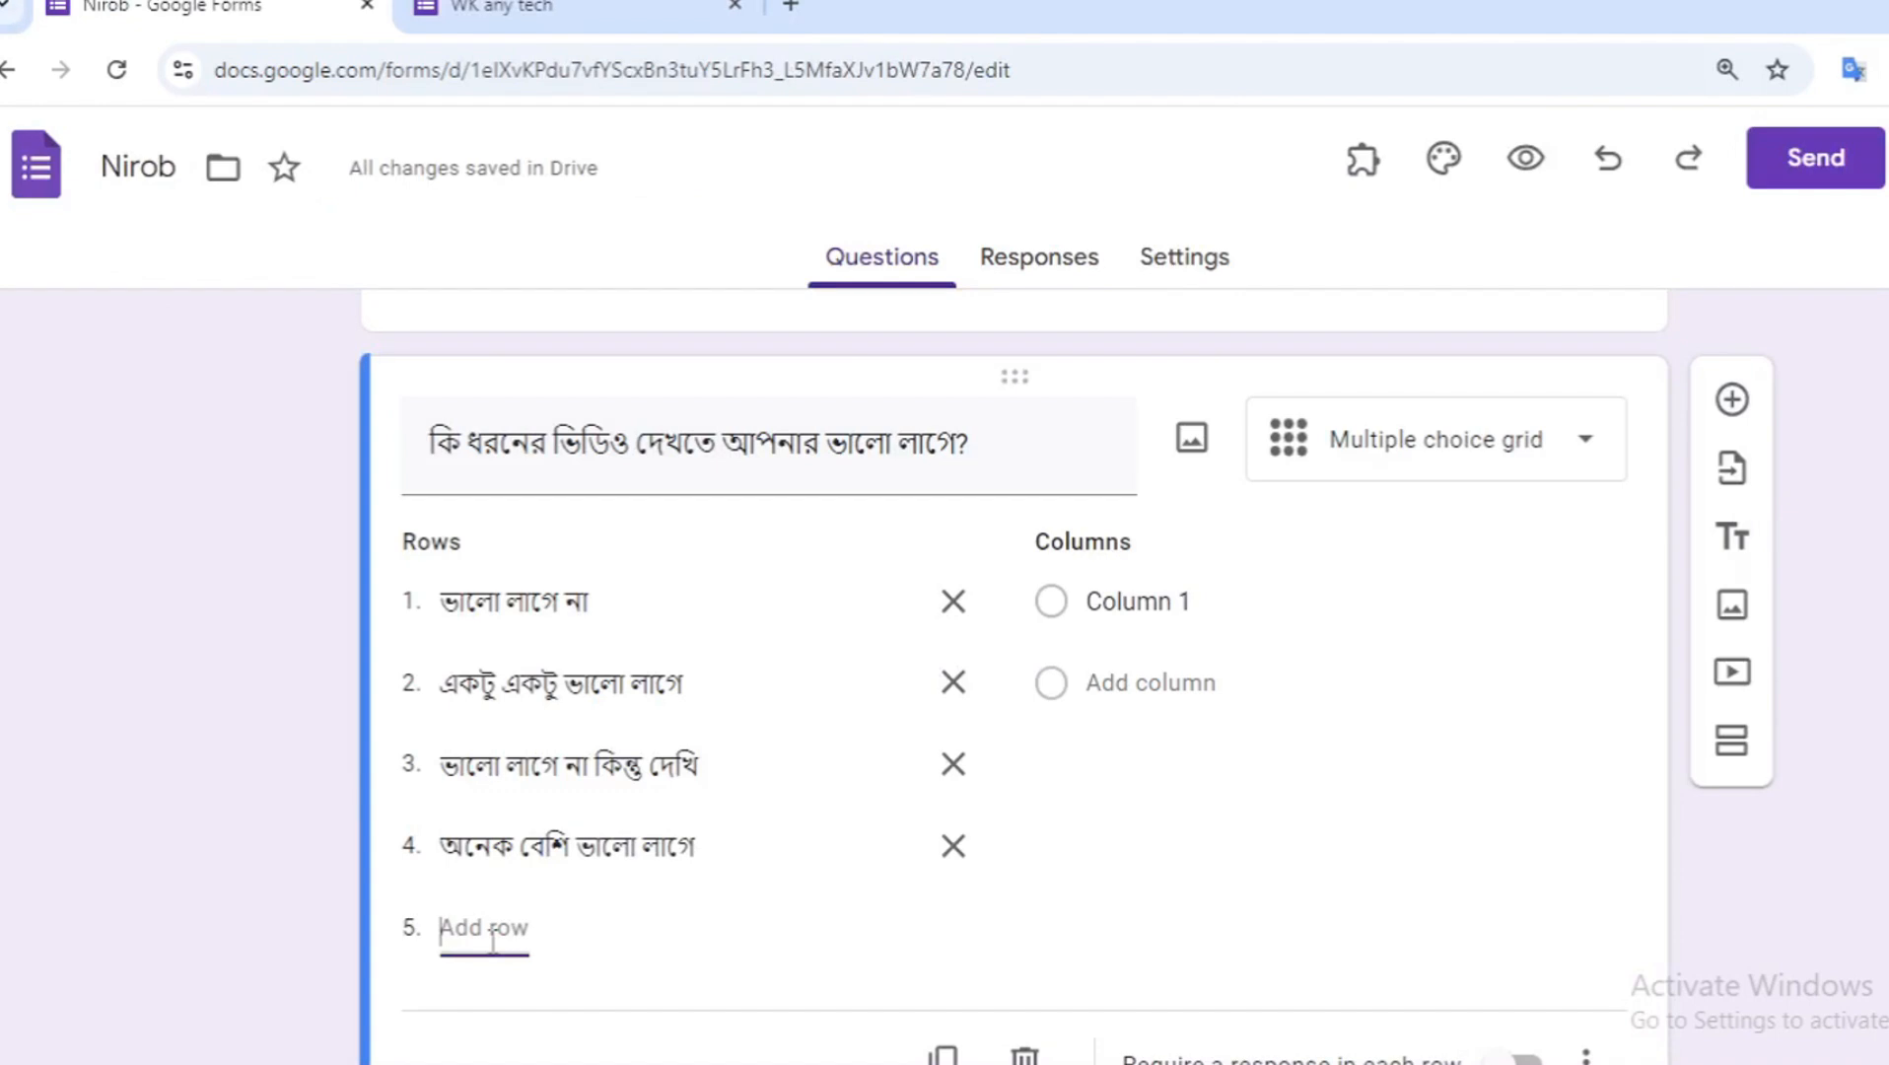
key("ctrl+v")
scroll(639, 909, "down", 2)
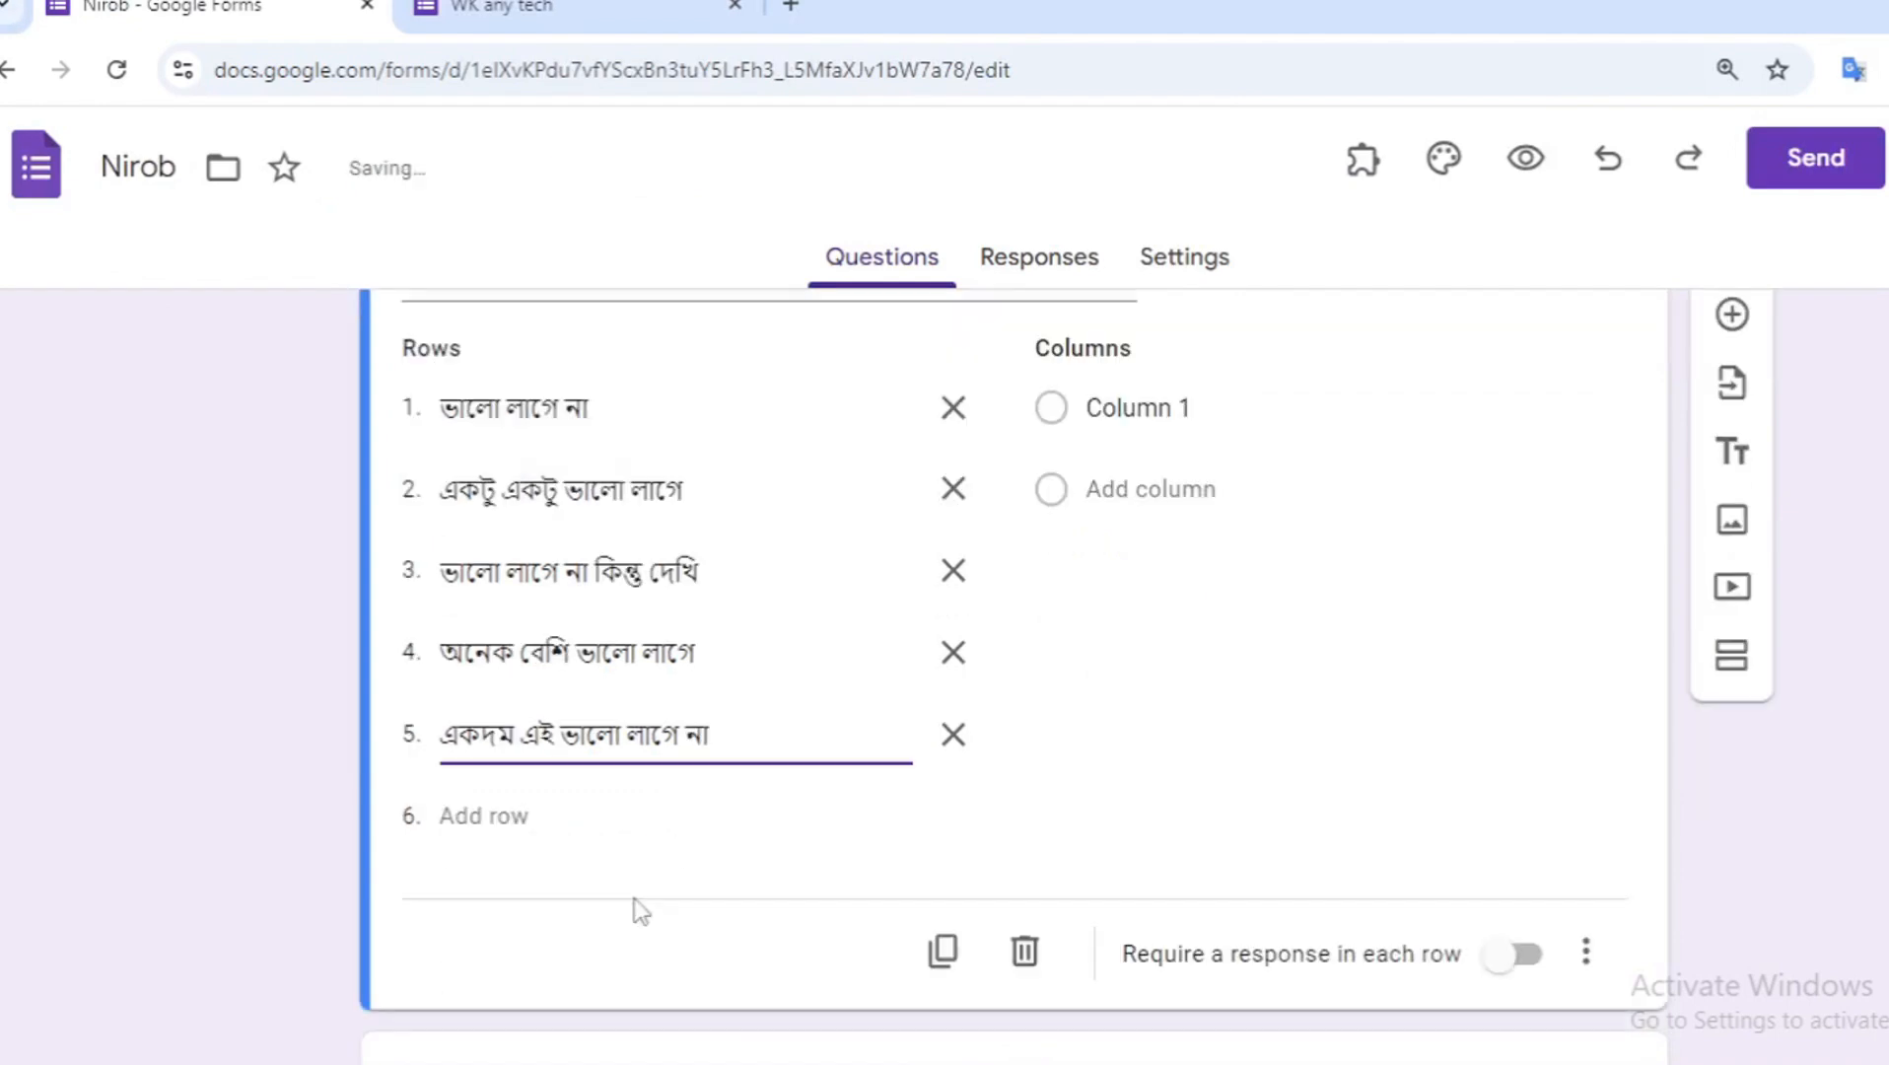
left_click(741, 816)
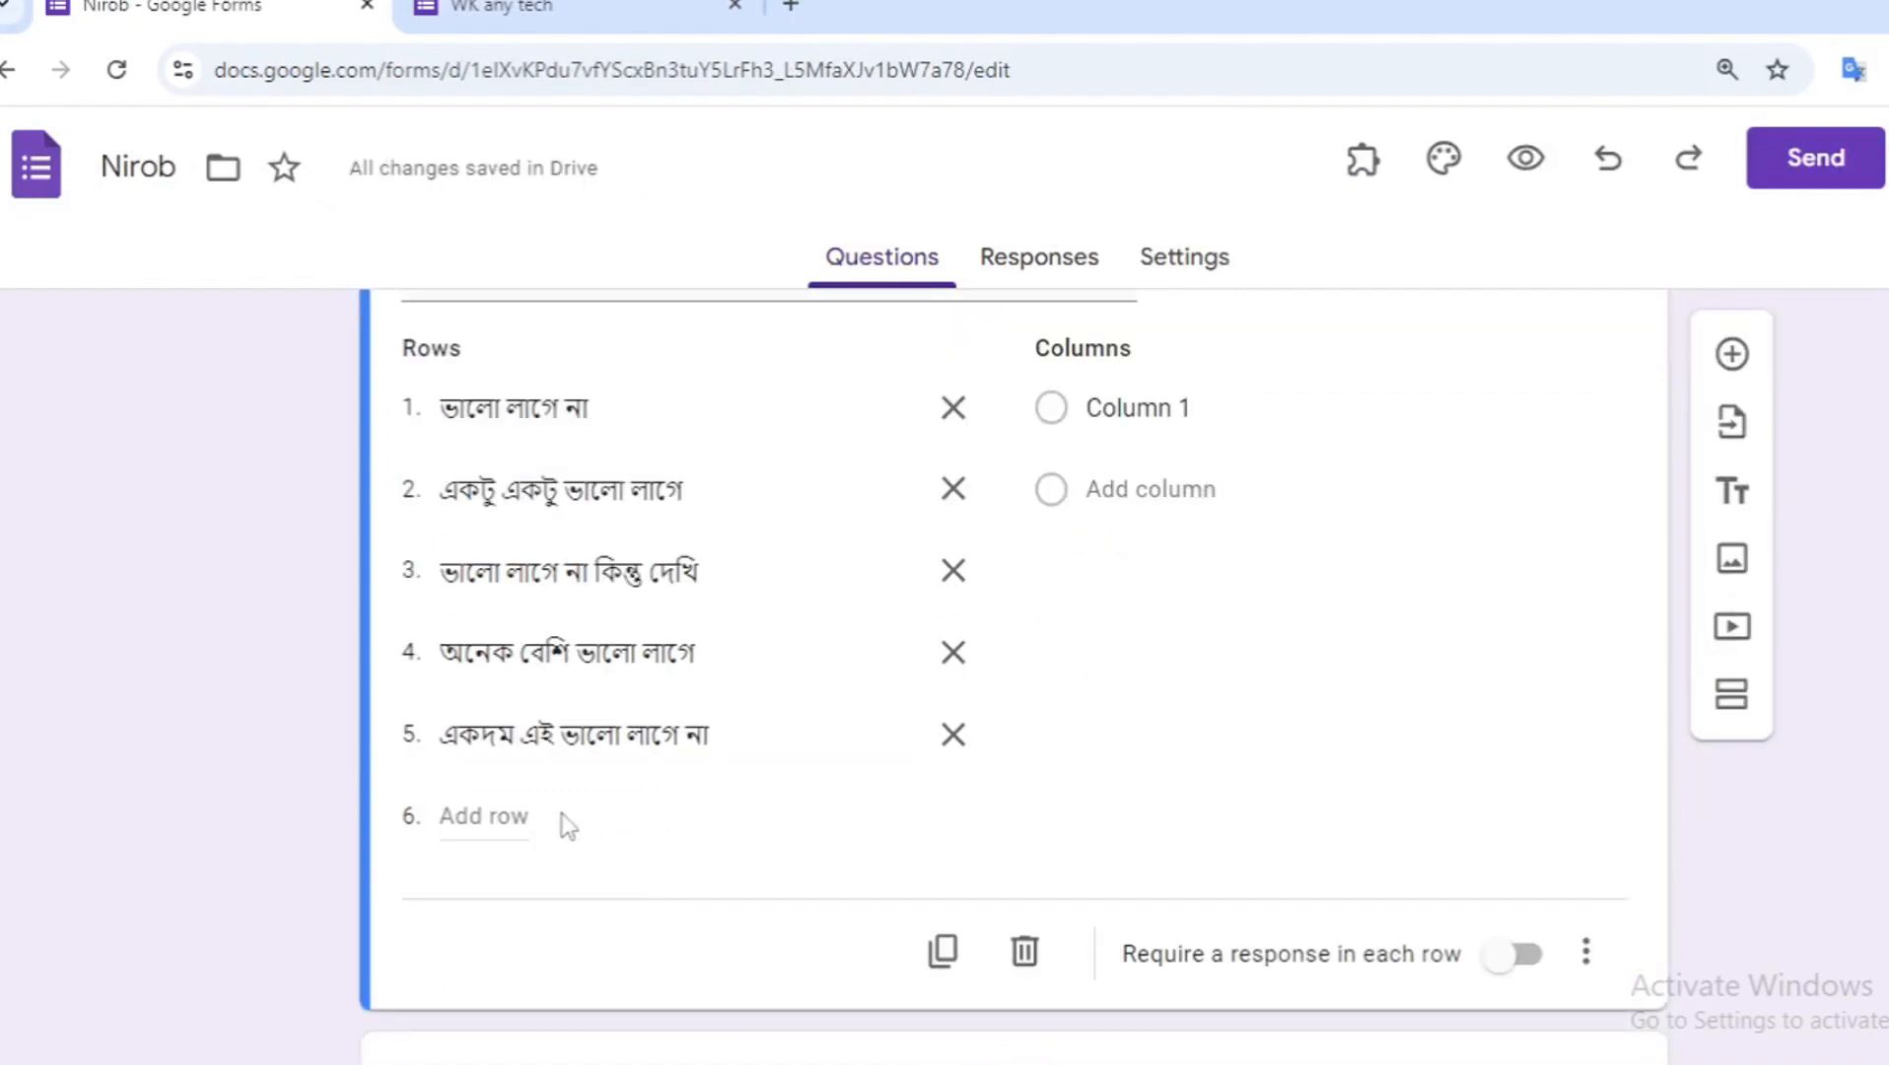
left_click(497, 804)
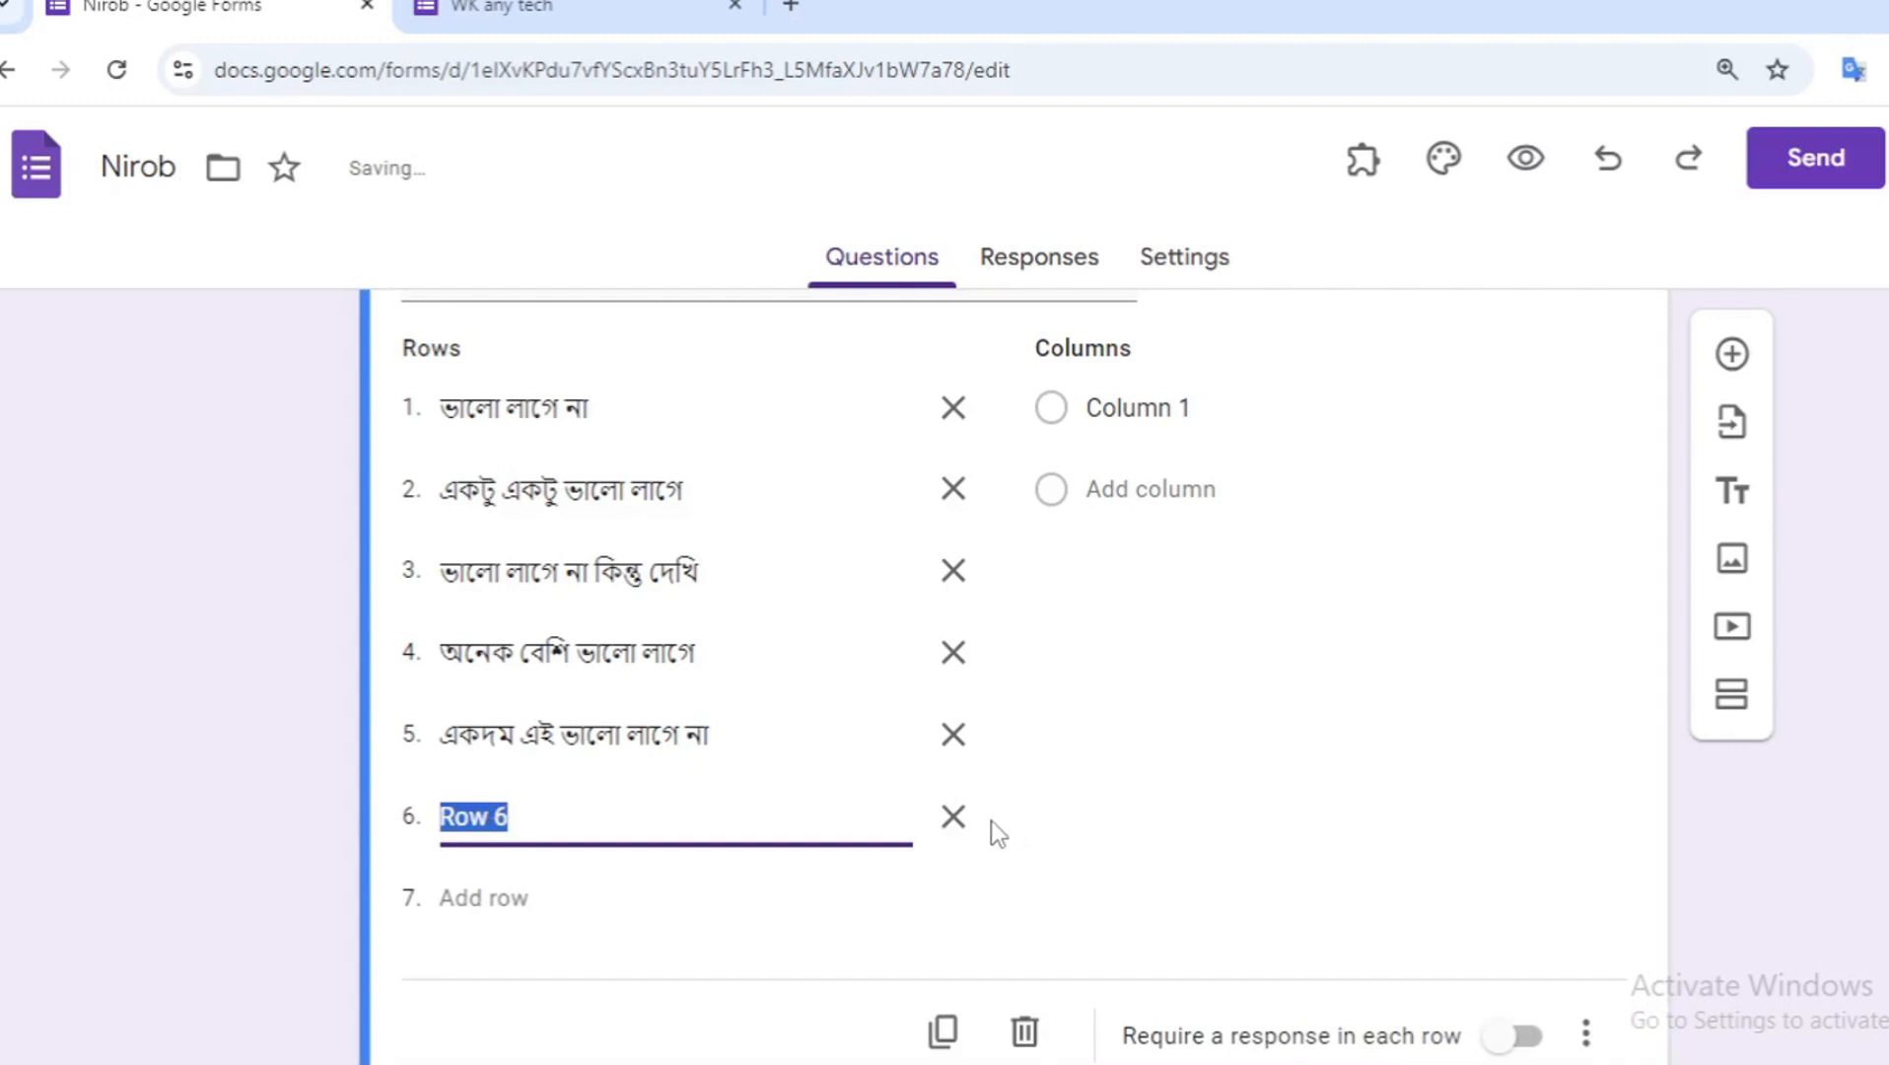
left_click(952, 817)
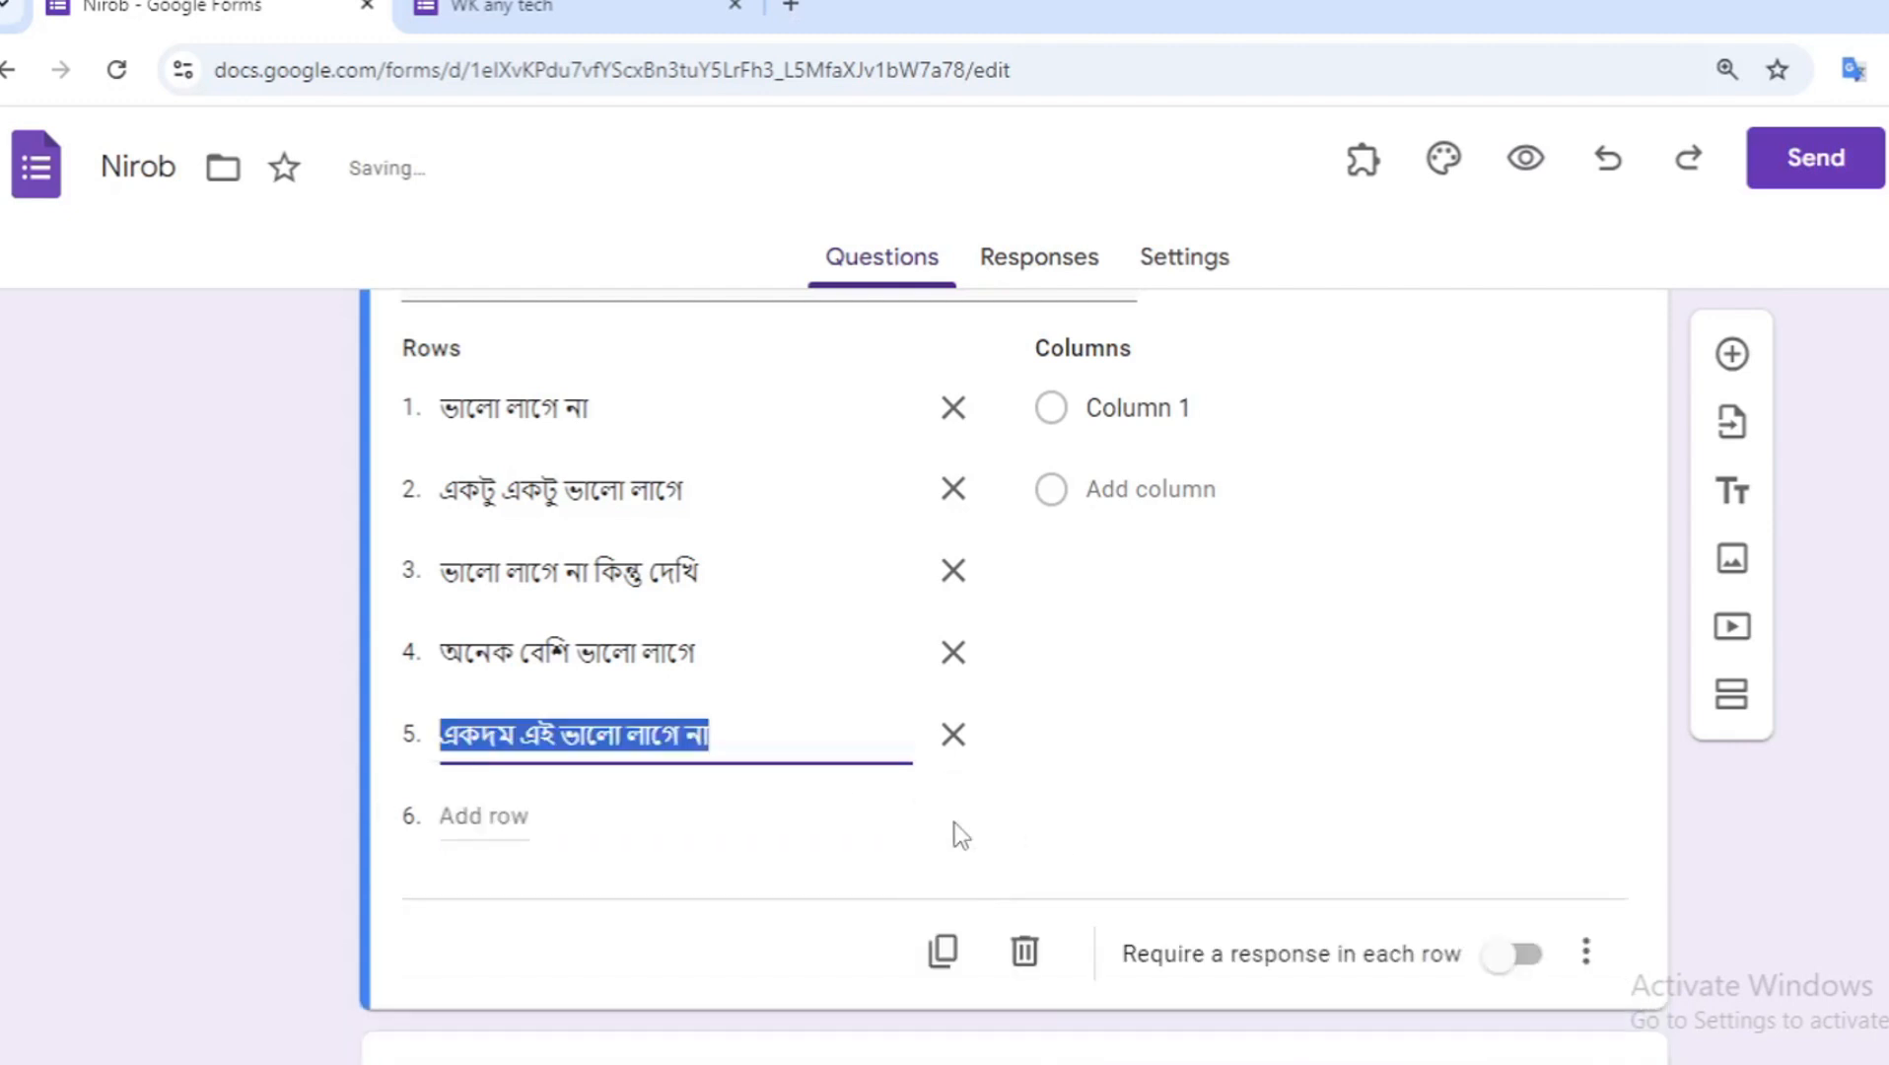
- Rename the grid's first column to "ইসলামিক"
left_click(1281, 695)
left_click(1221, 404)
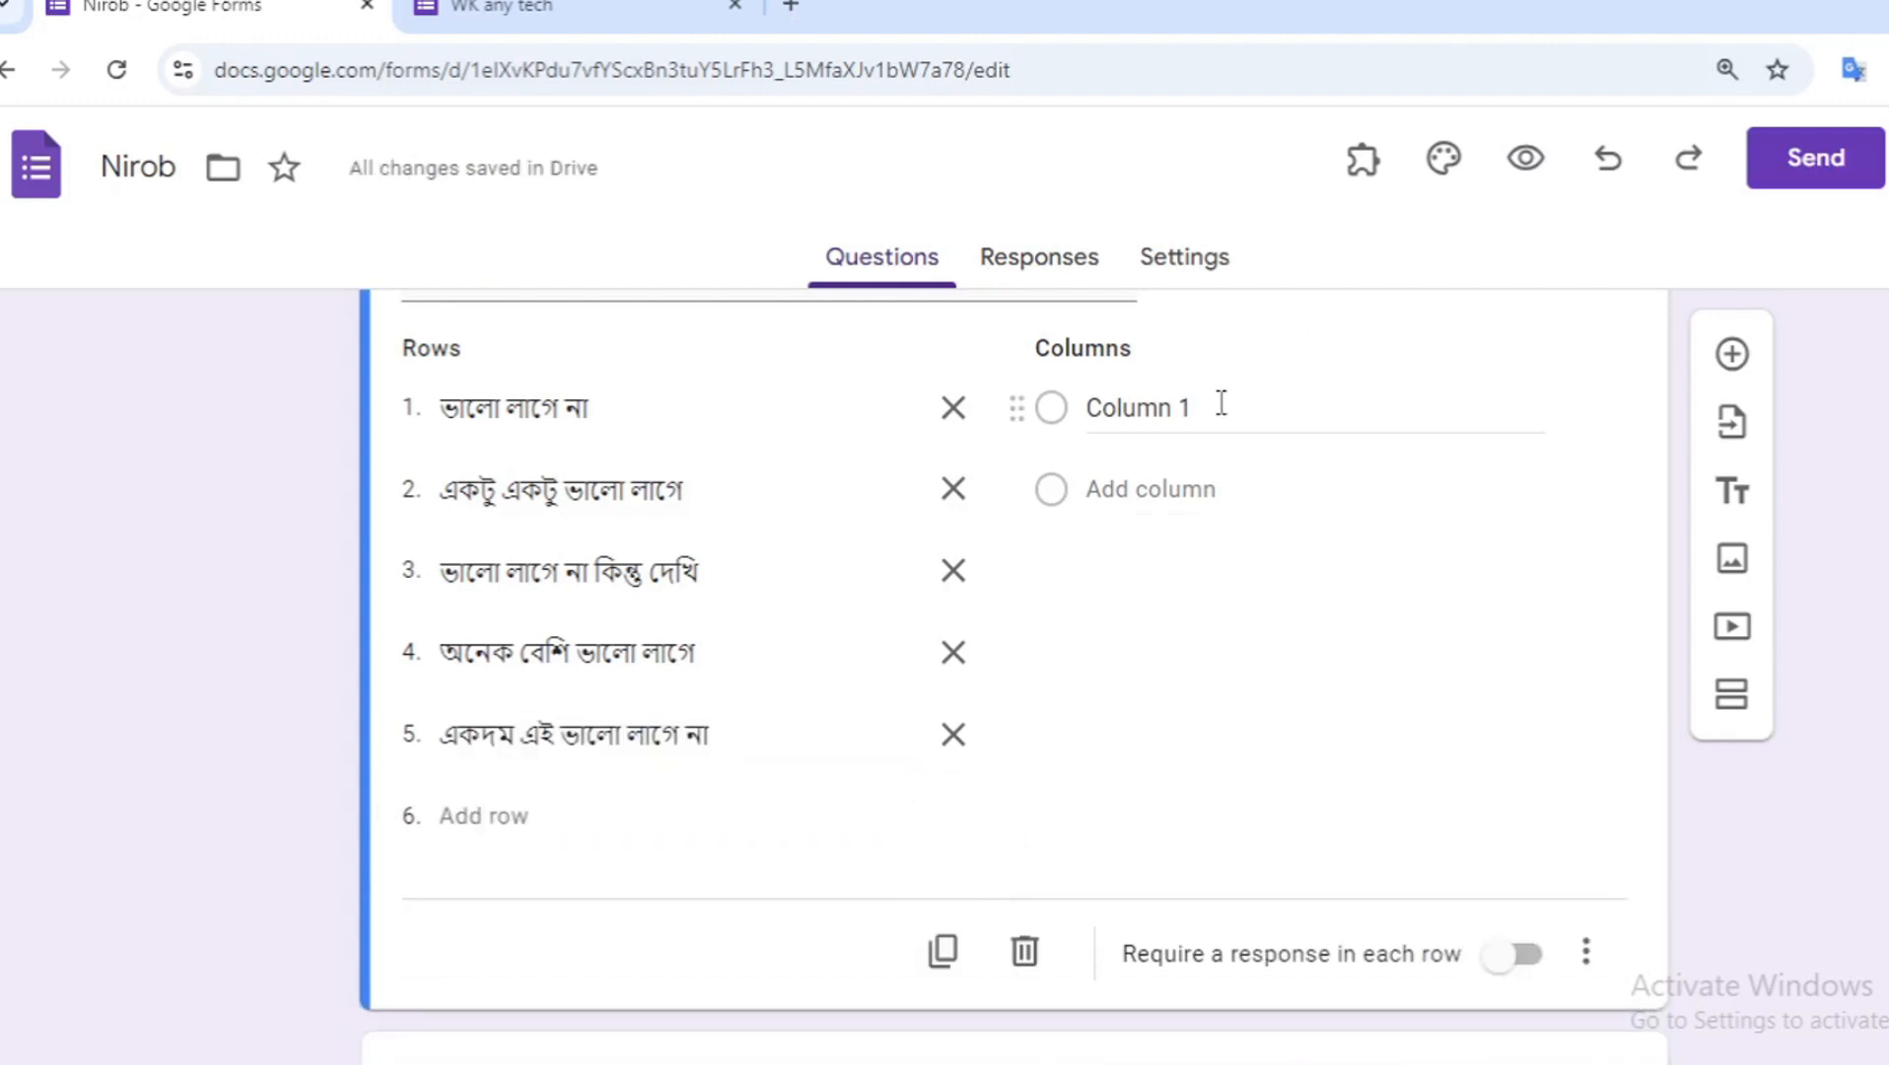
left_click(1221, 404)
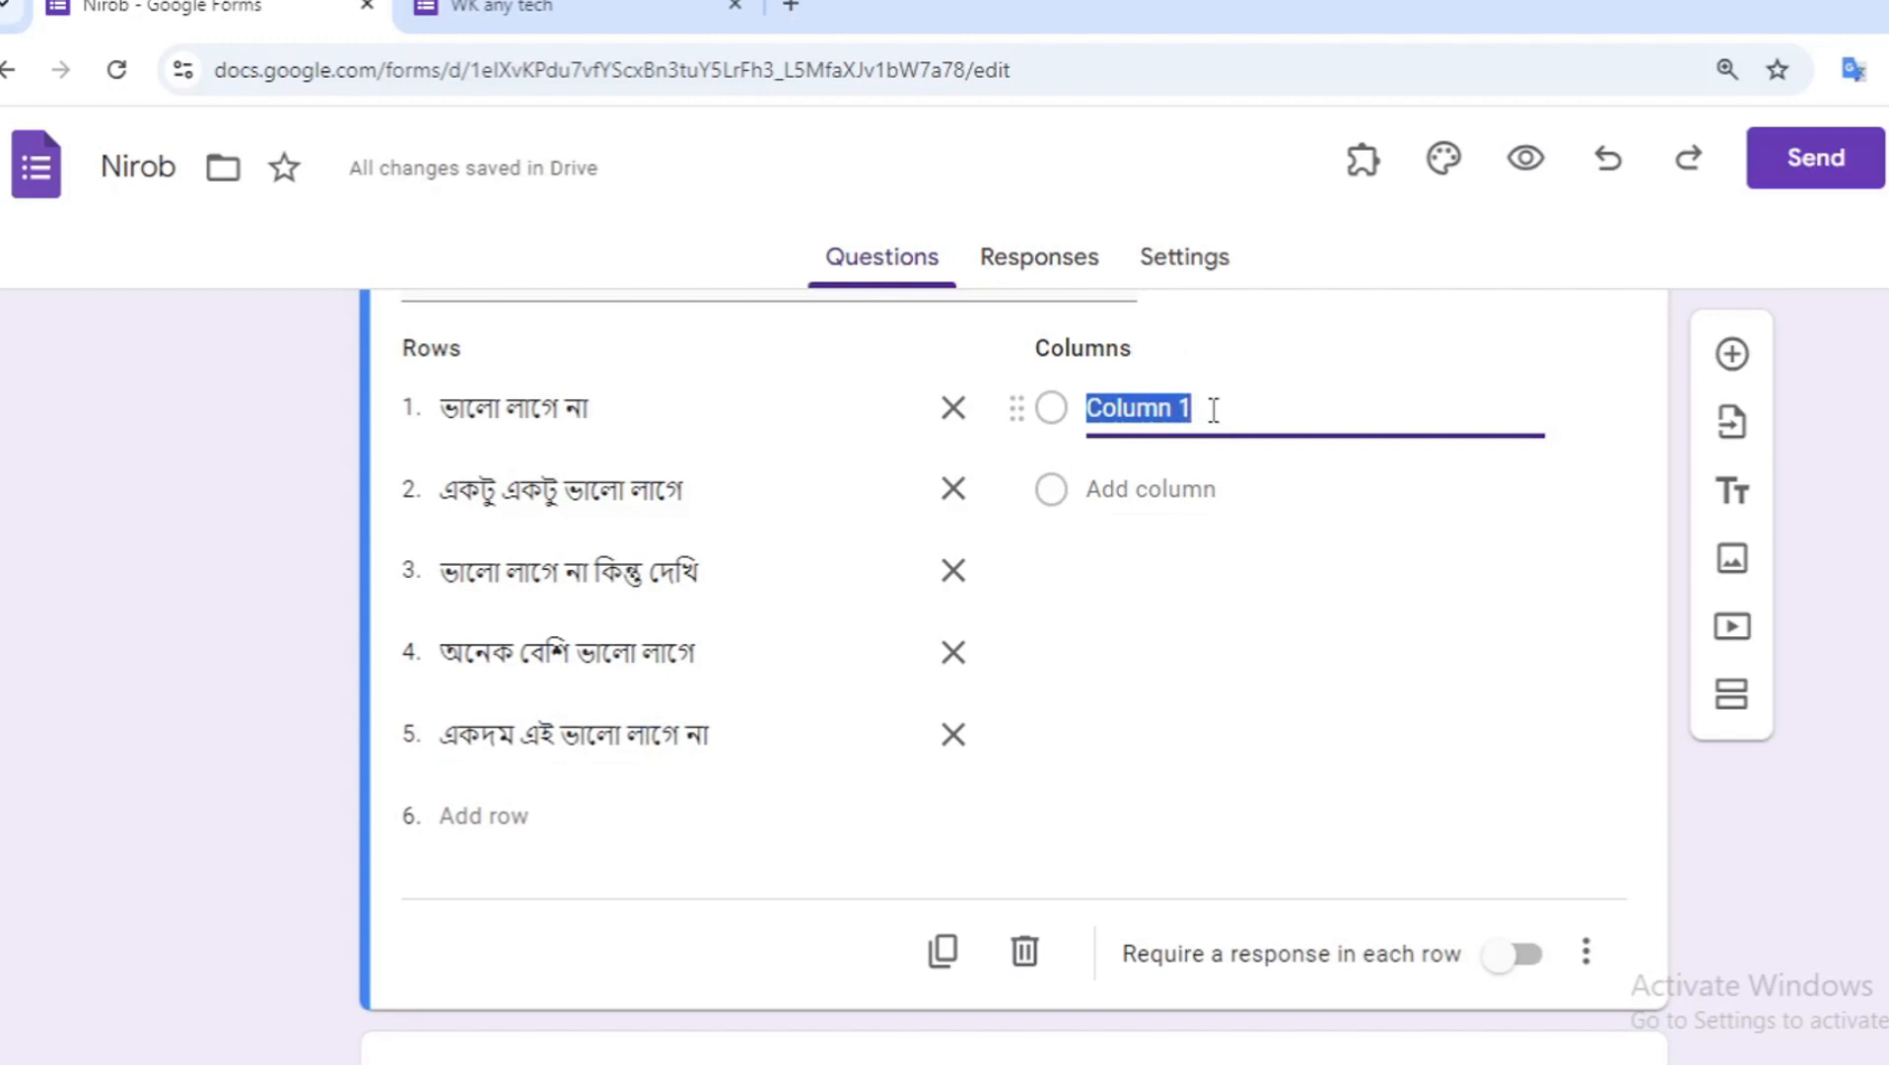
type("ইস")
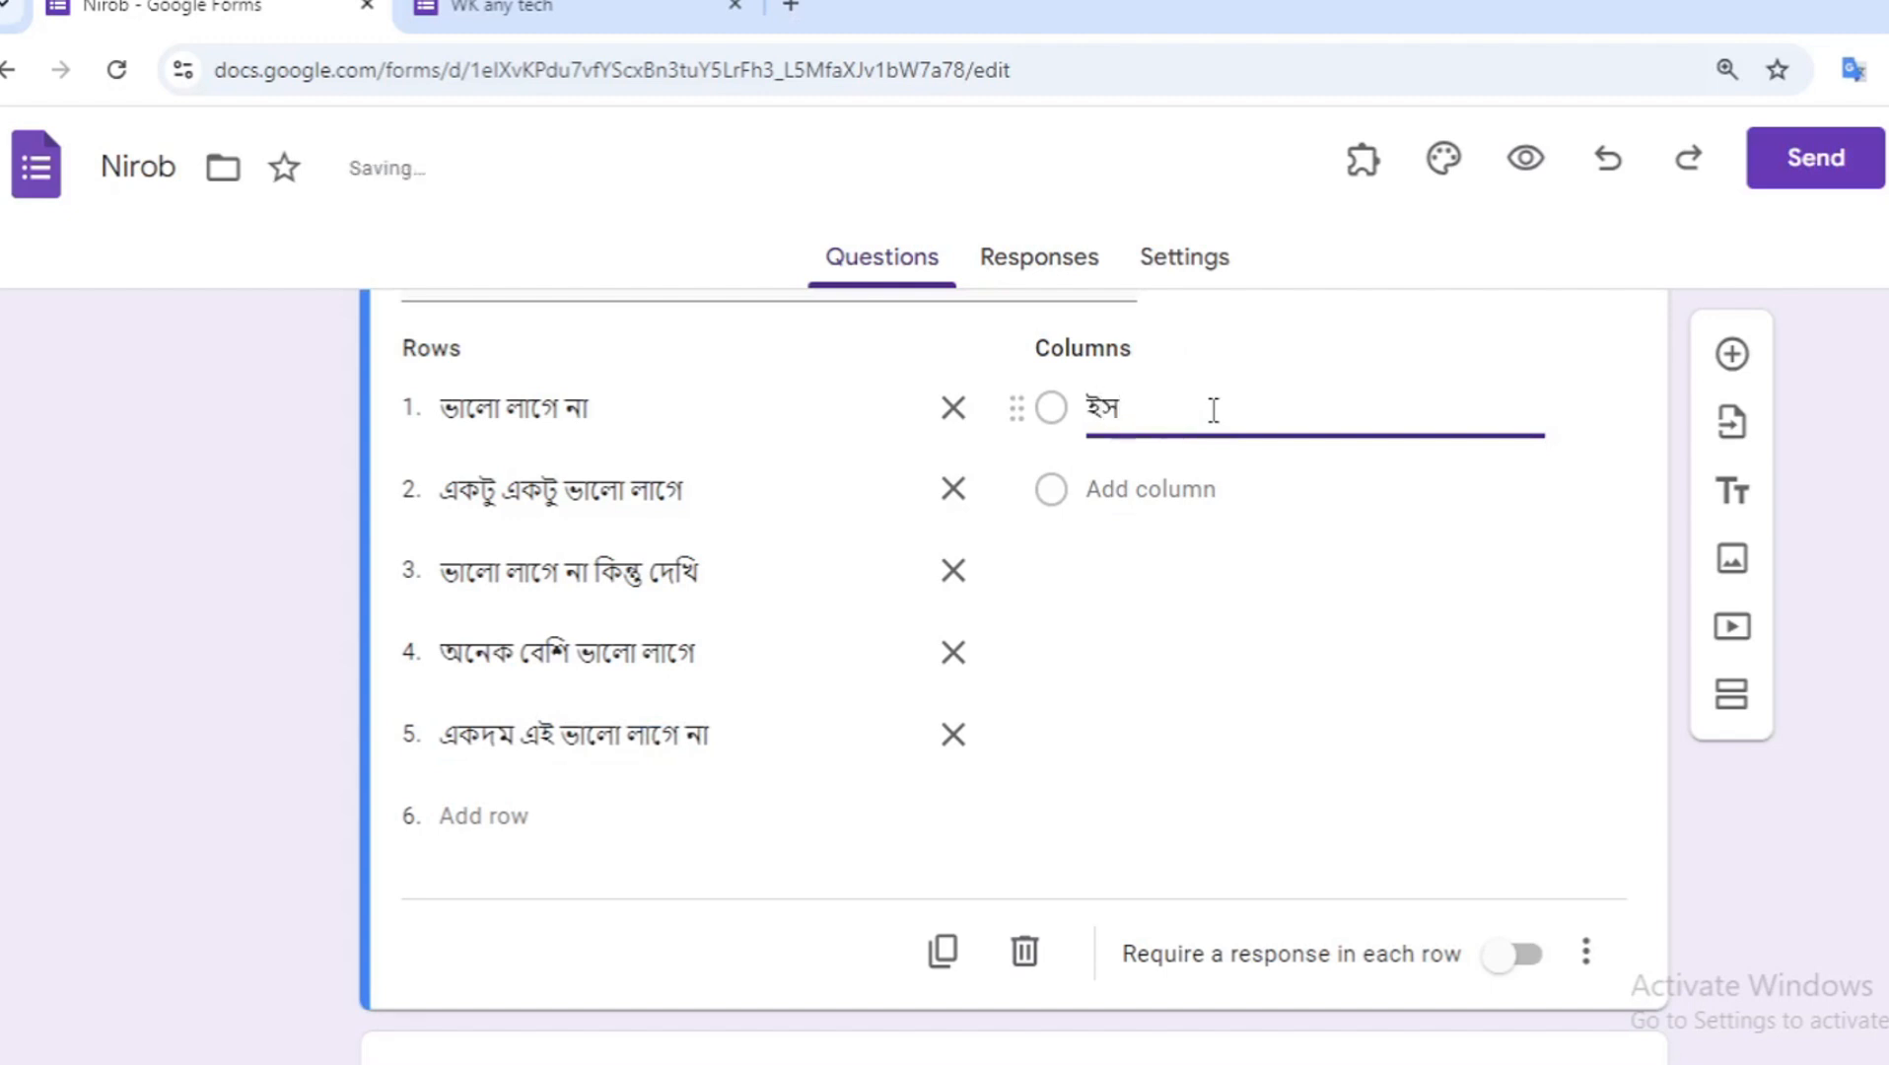
type("লামিক")
key("Return")
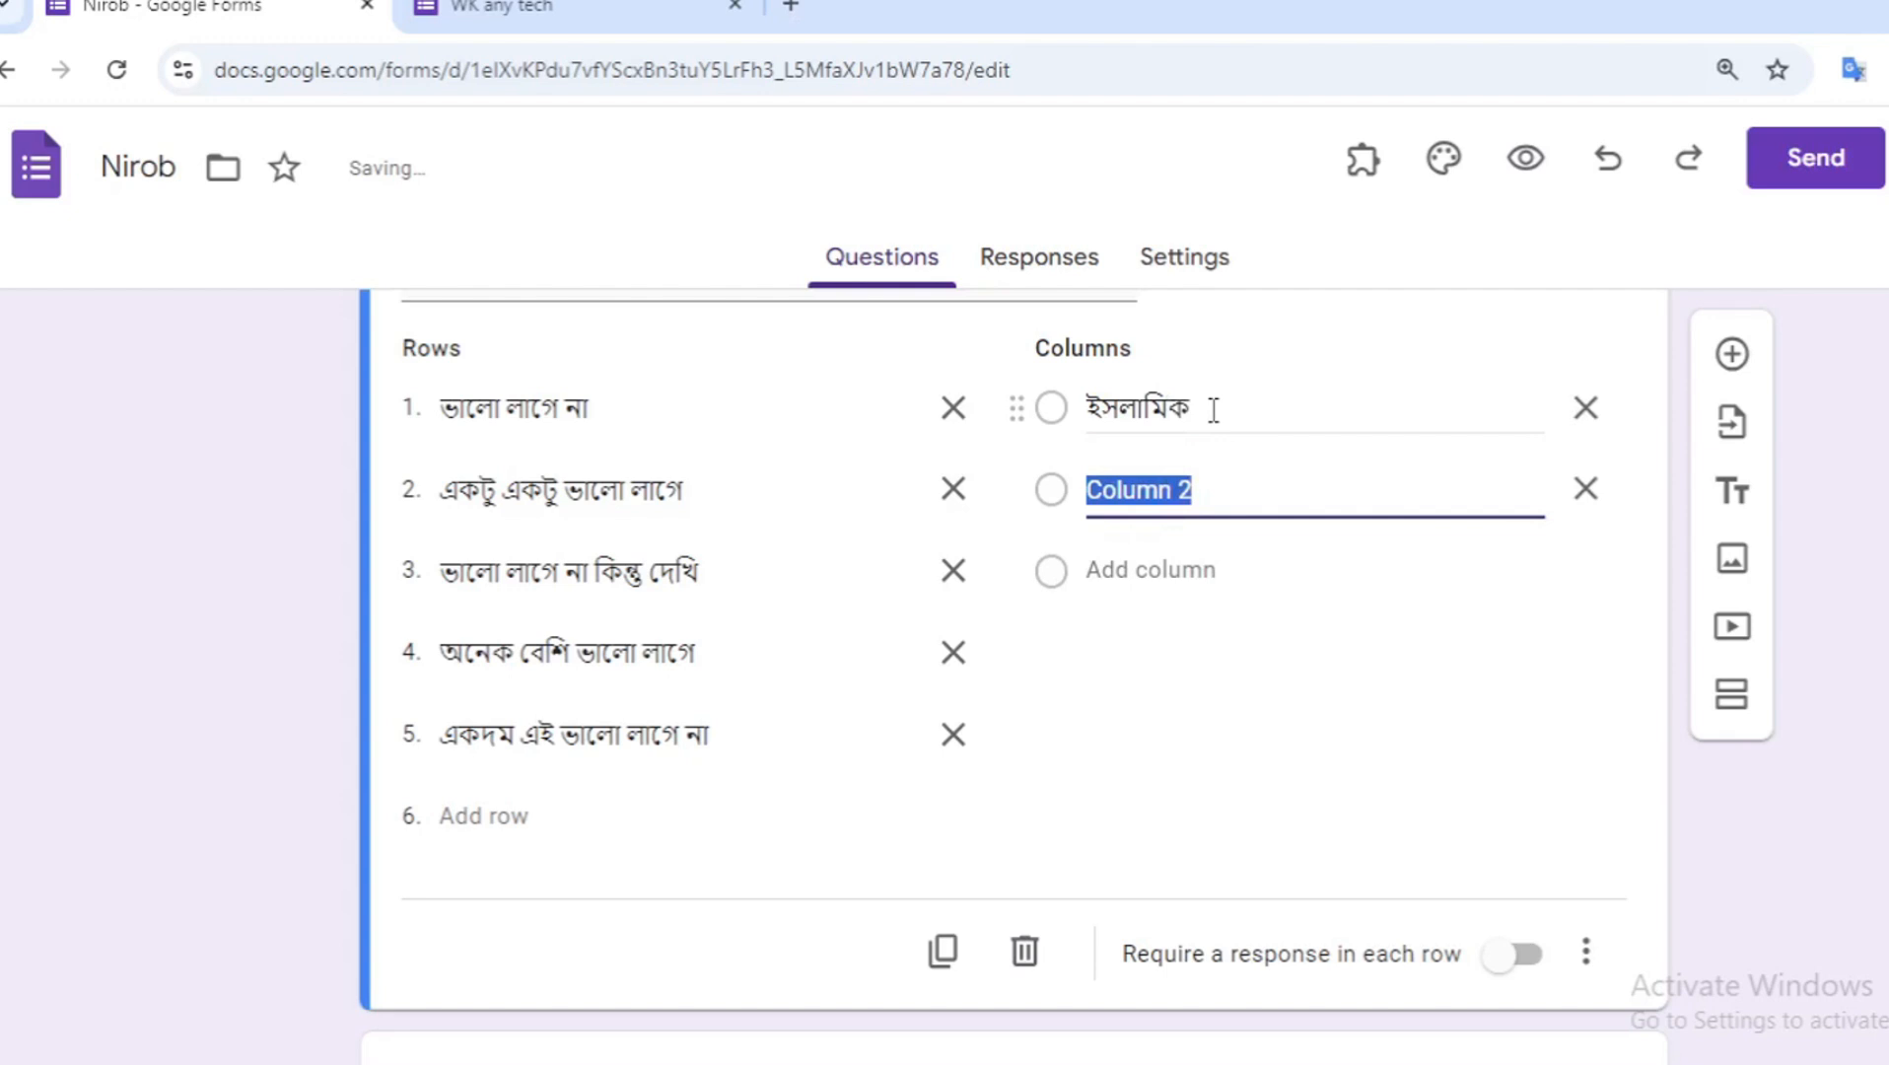
- Add the second and third columns "টেকনোলজি" and "পড়াশোনা"
type("টেক")
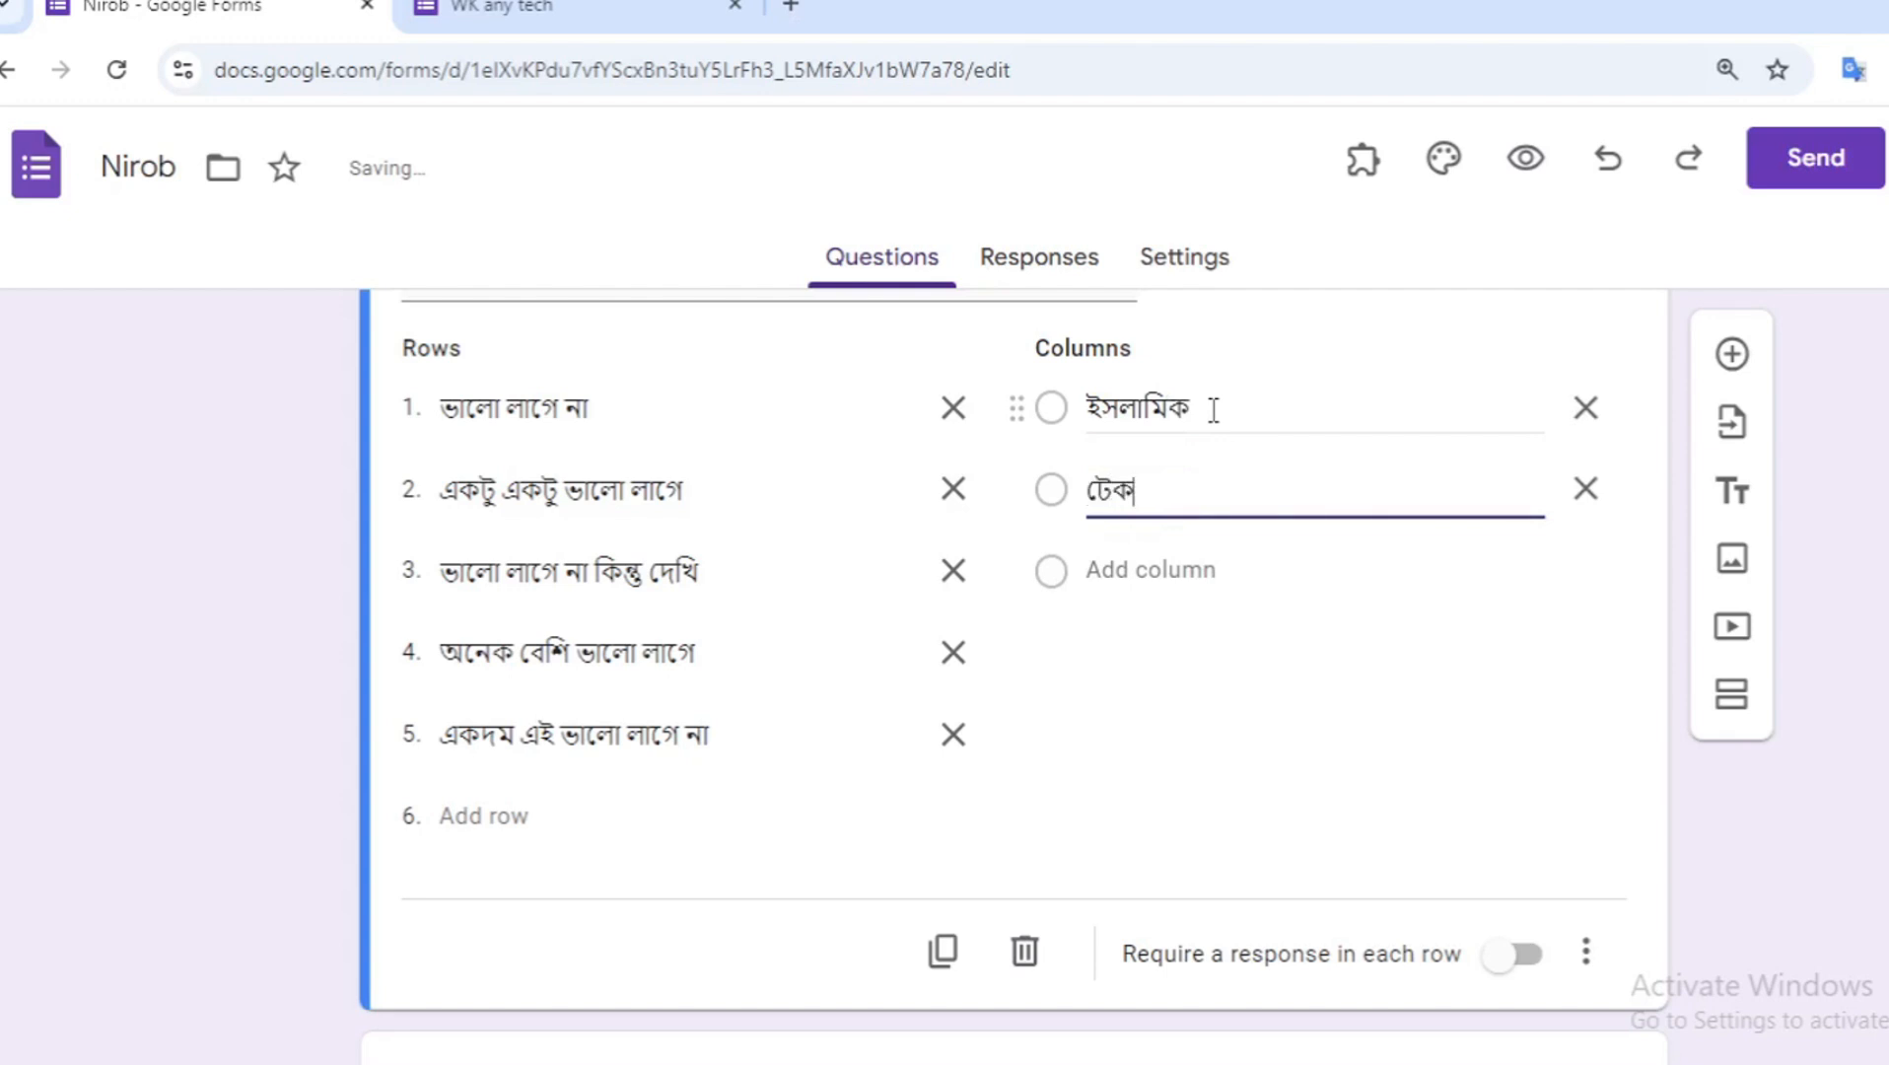
type("নোলজি")
key("Return")
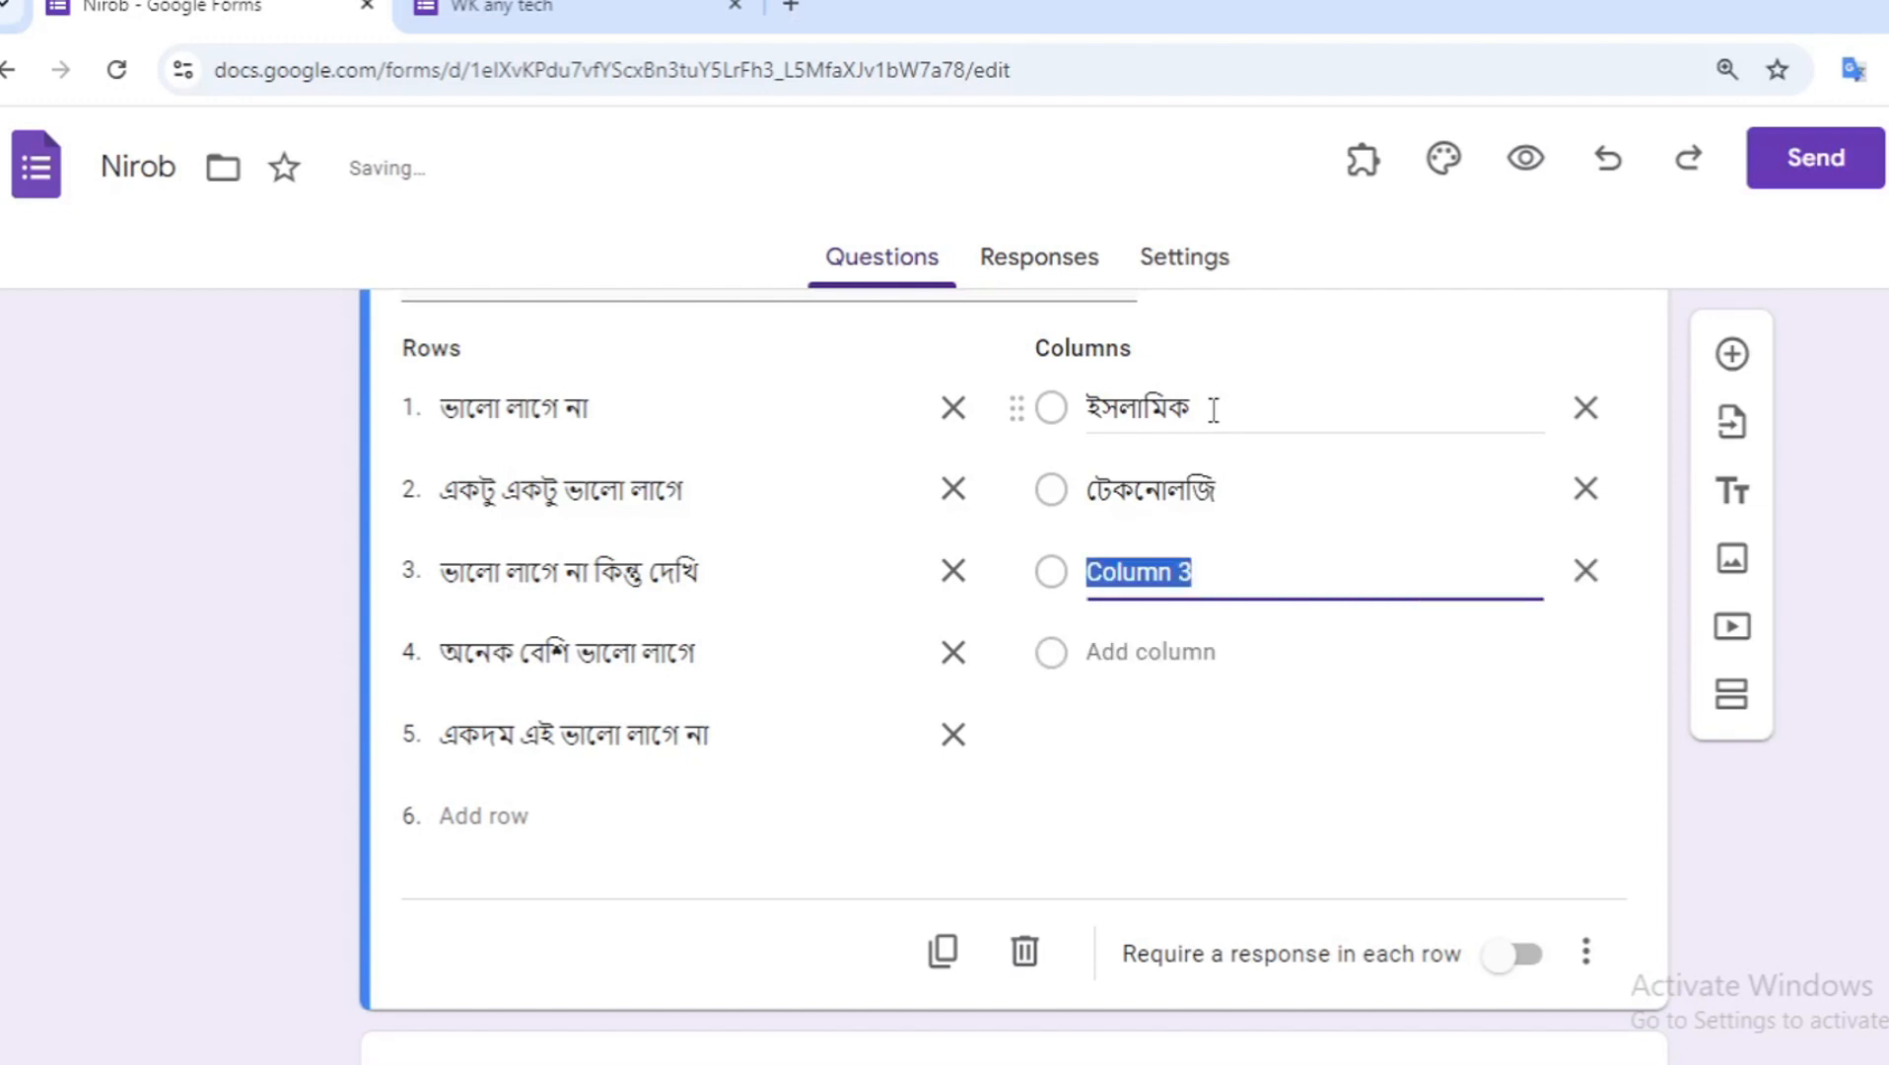
type("প")
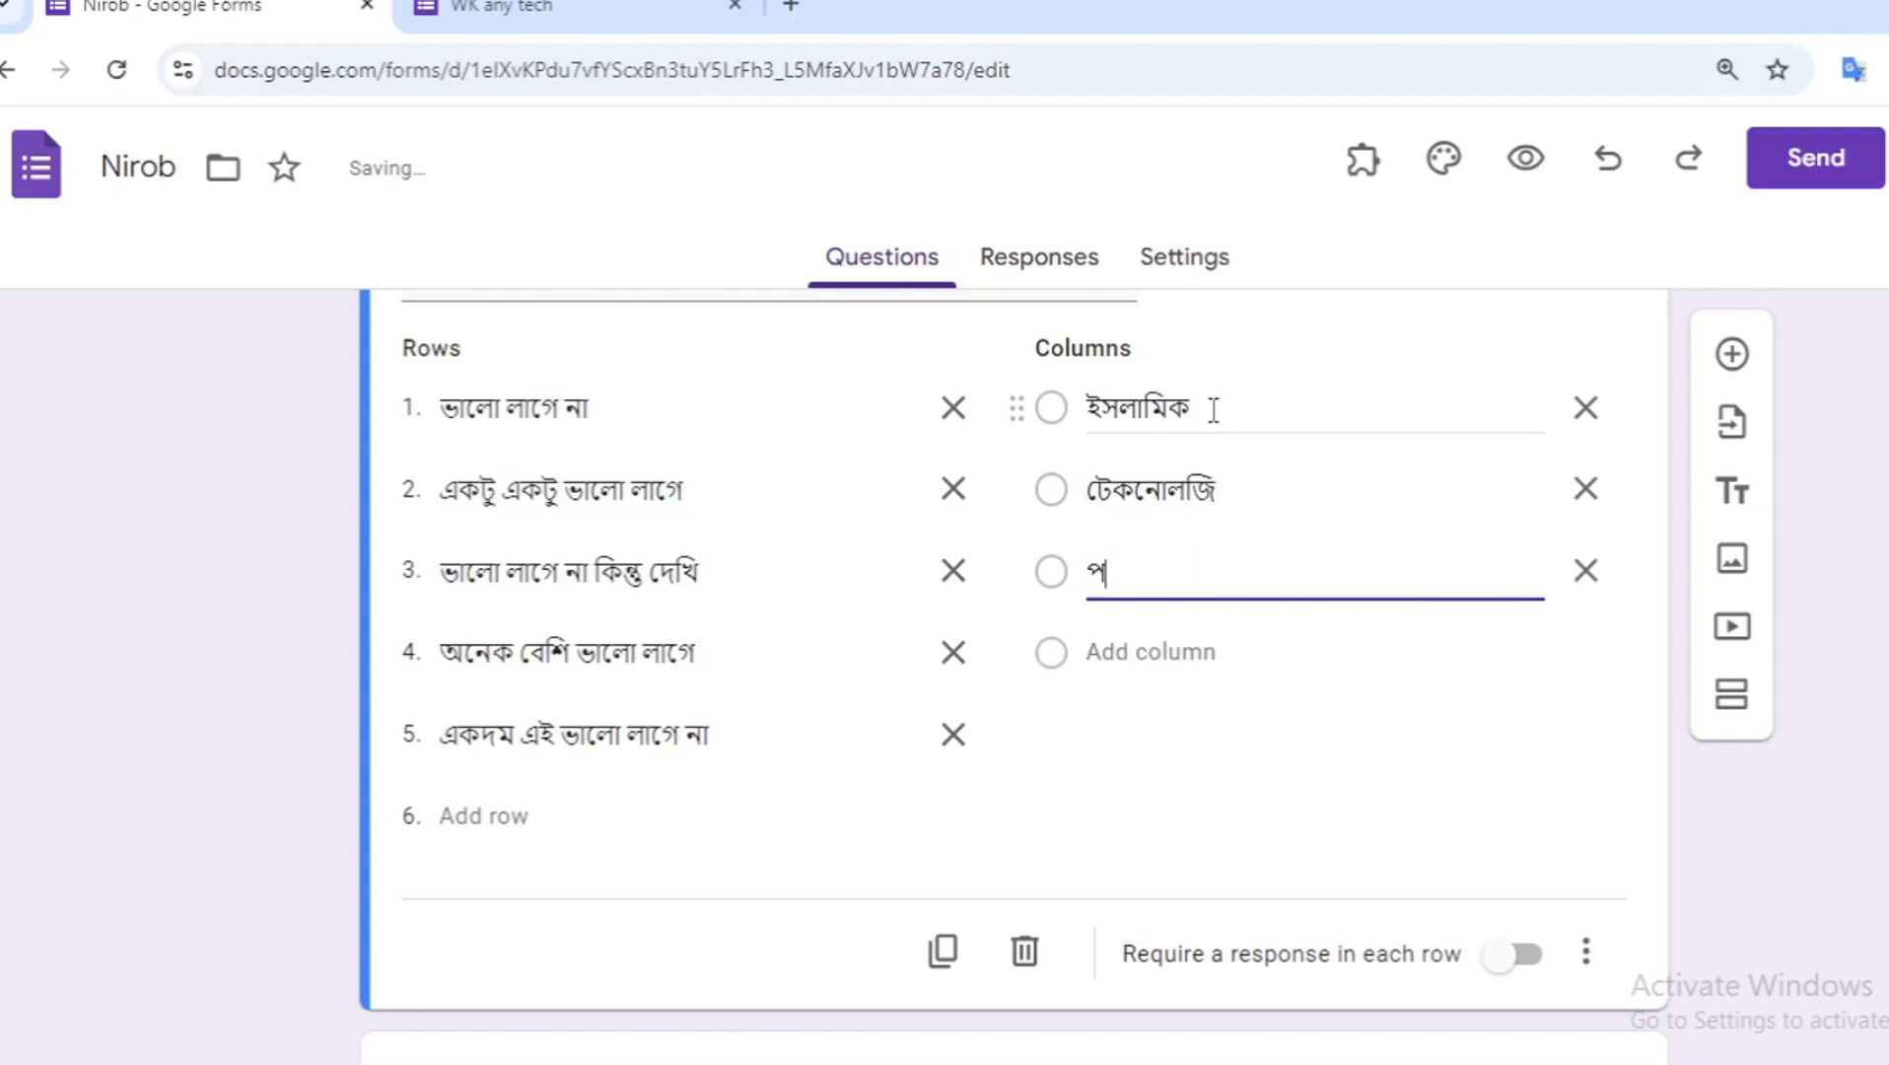
type("ড়াশোনা")
key("Return")
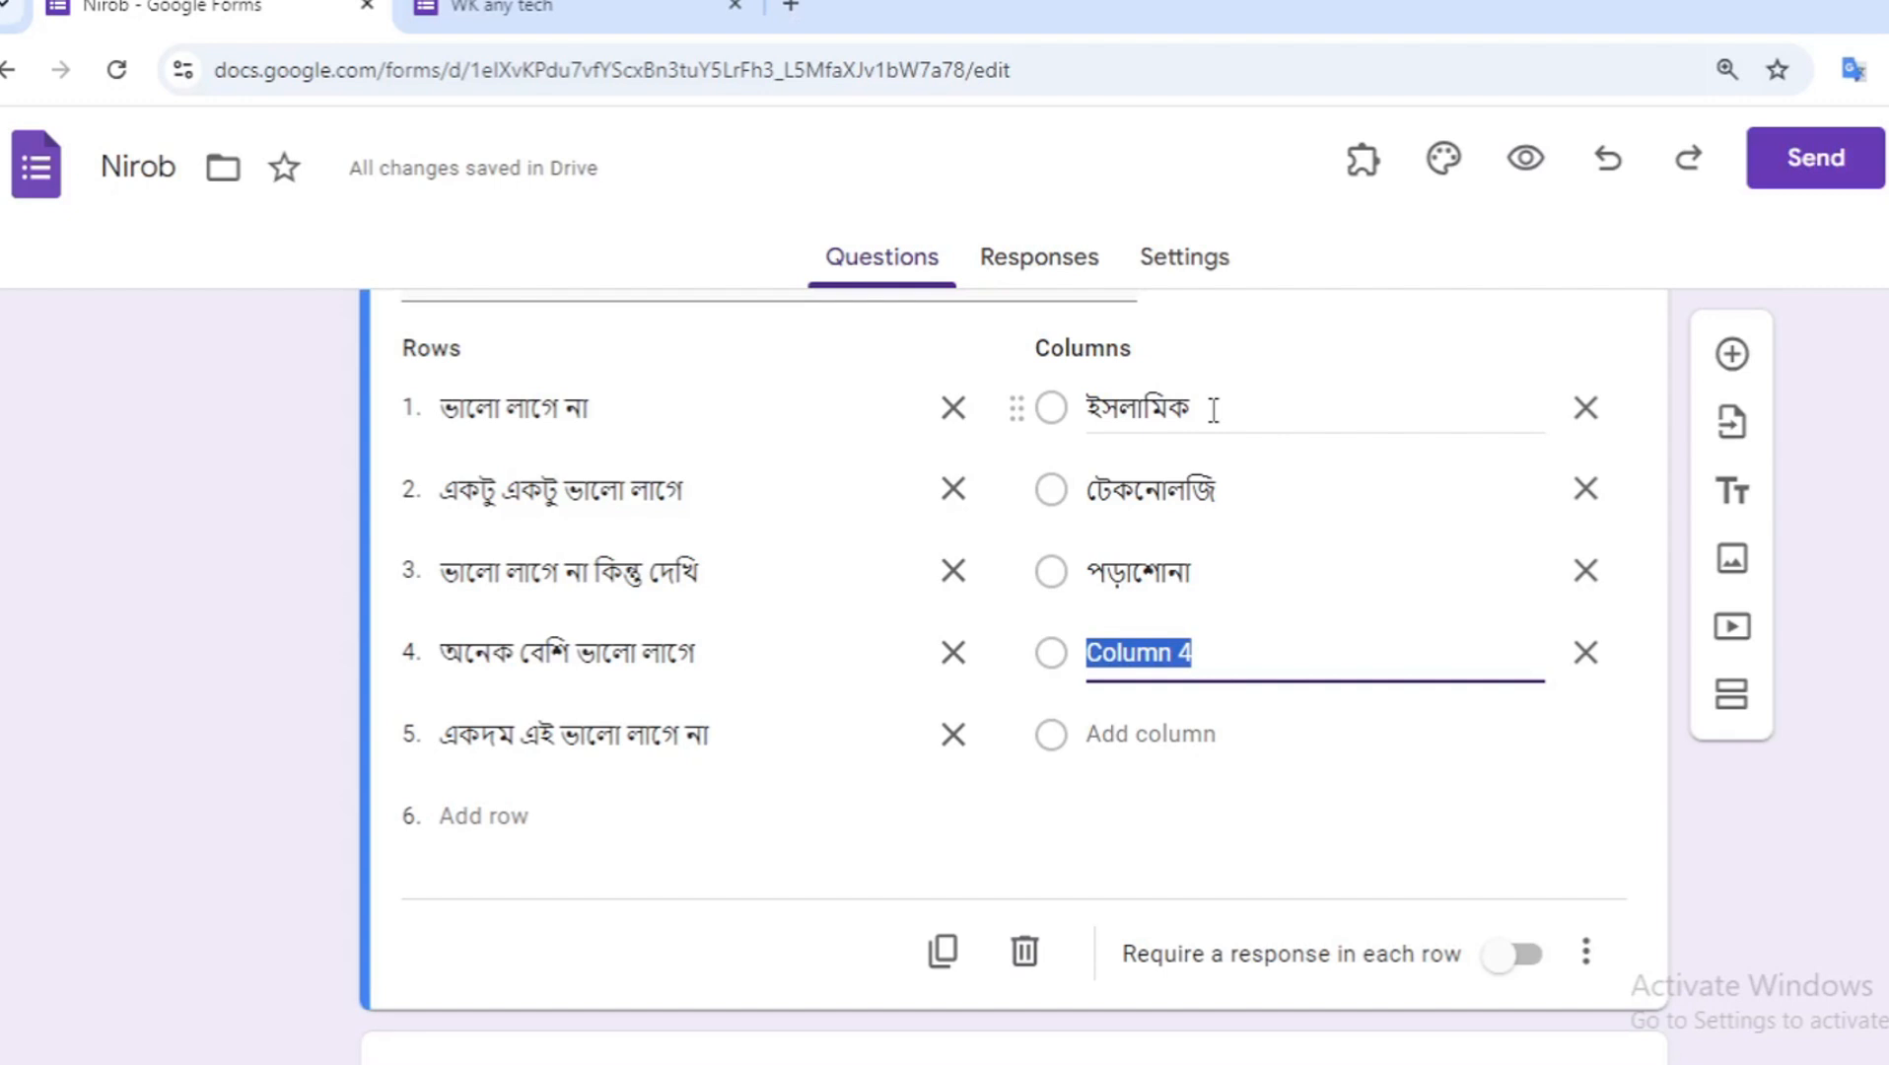
- Add the fourth and fifth columns "বিজনেস" and "খেলা"
type("বিজনে")
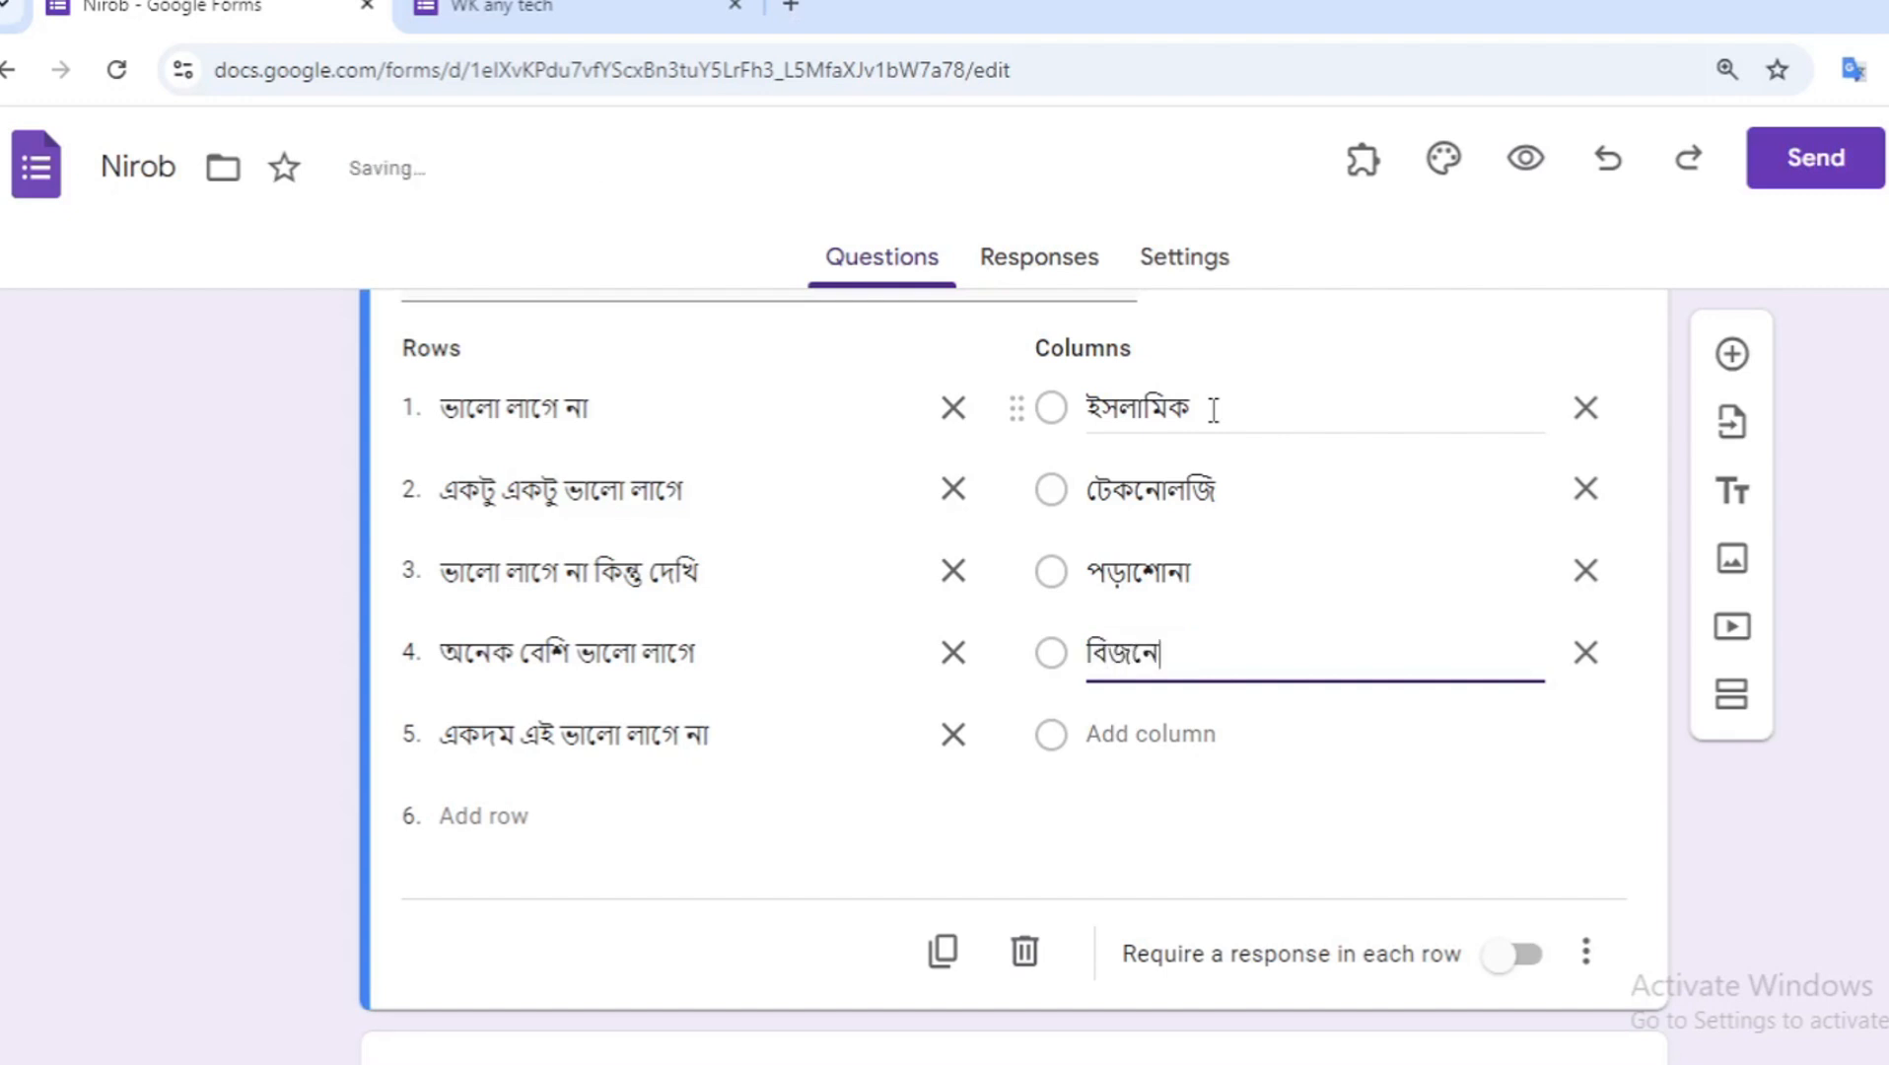
type("স")
scroll(1212, 410, "up", 3)
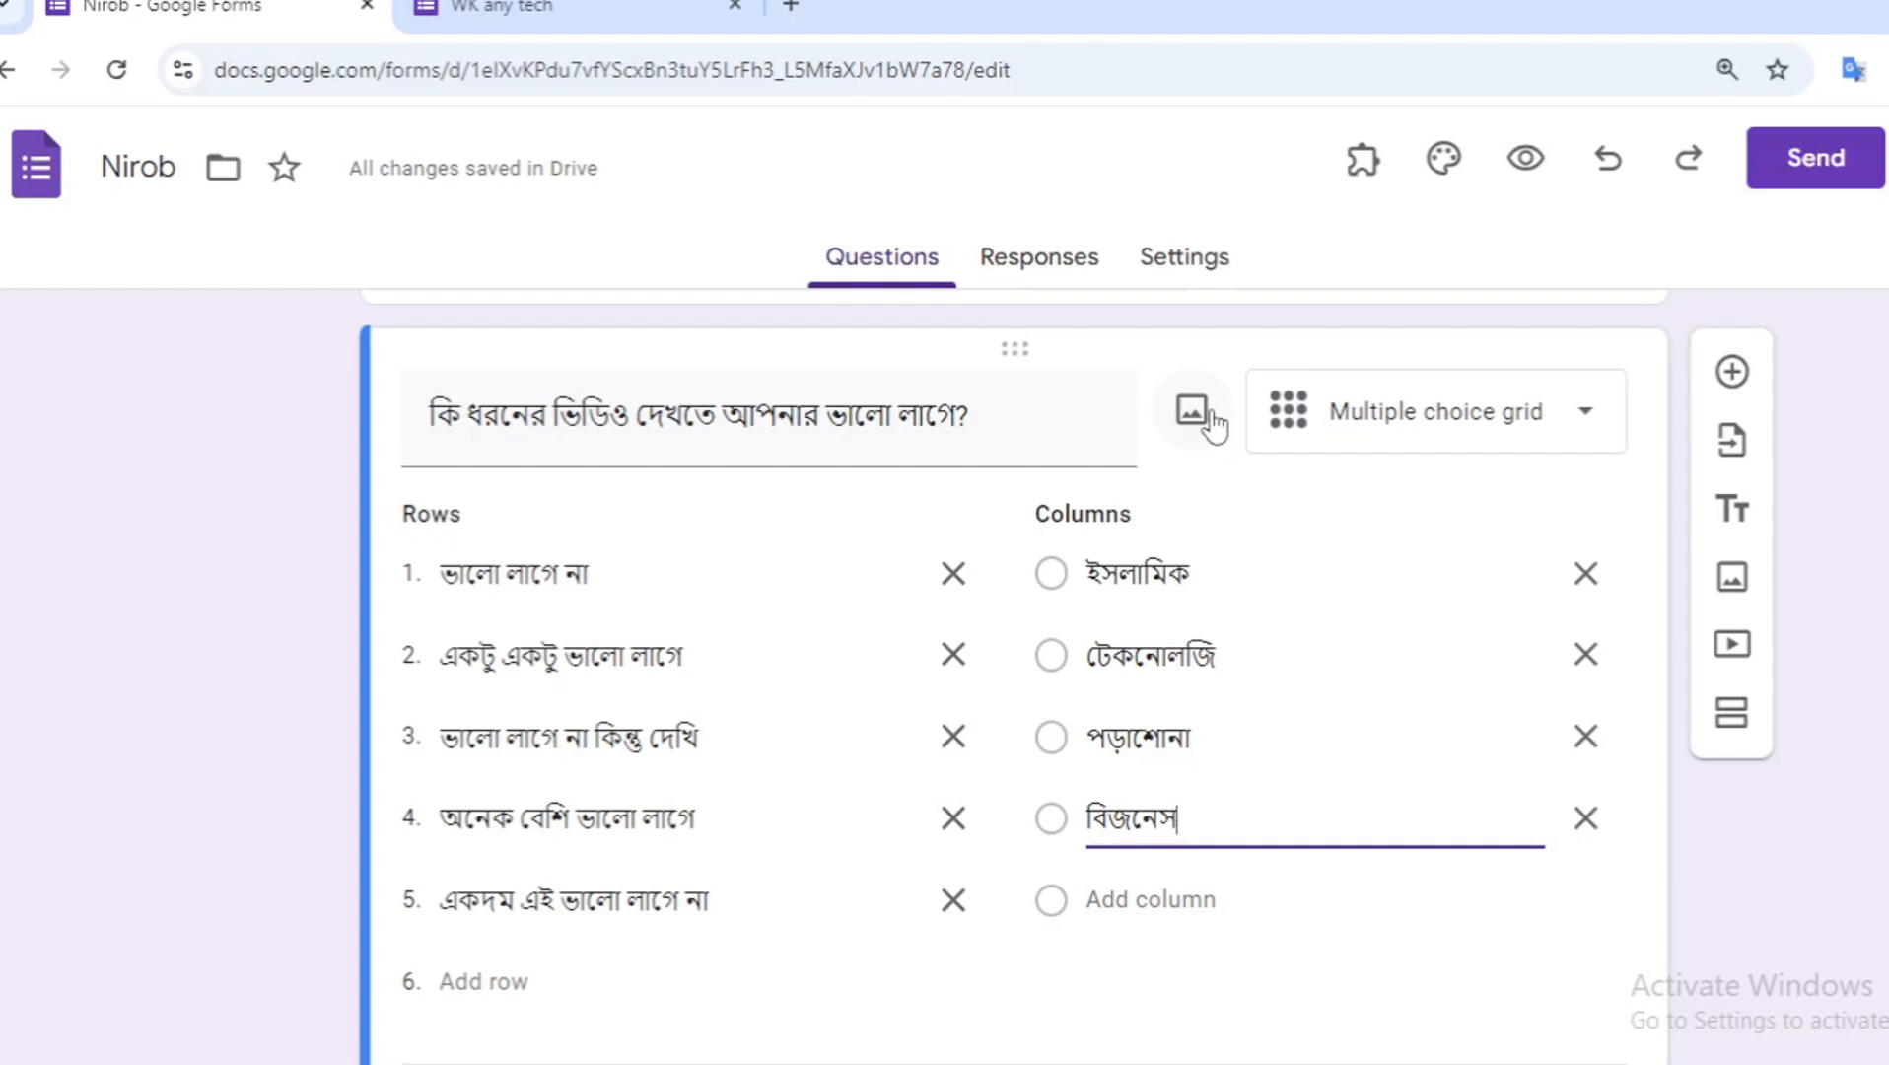
scroll(1426, 631, "down", 1)
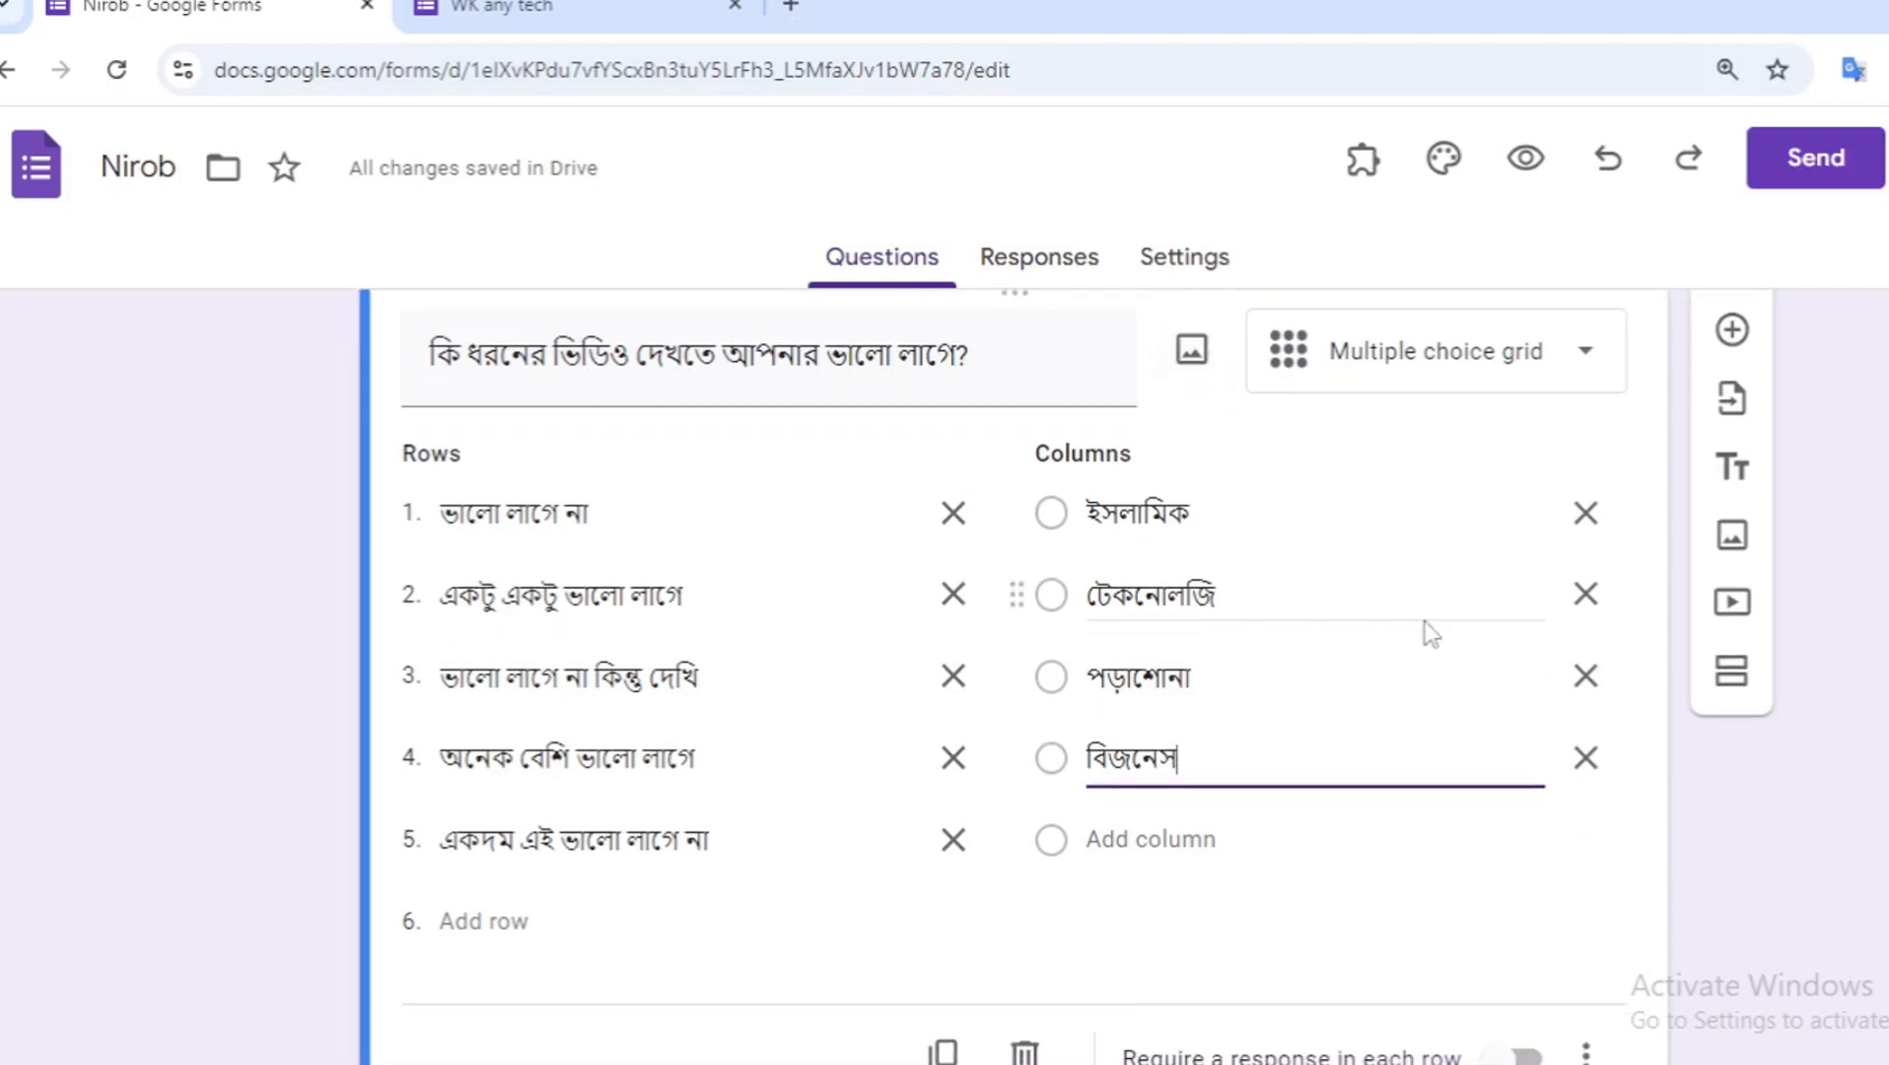
left_click(1198, 836)
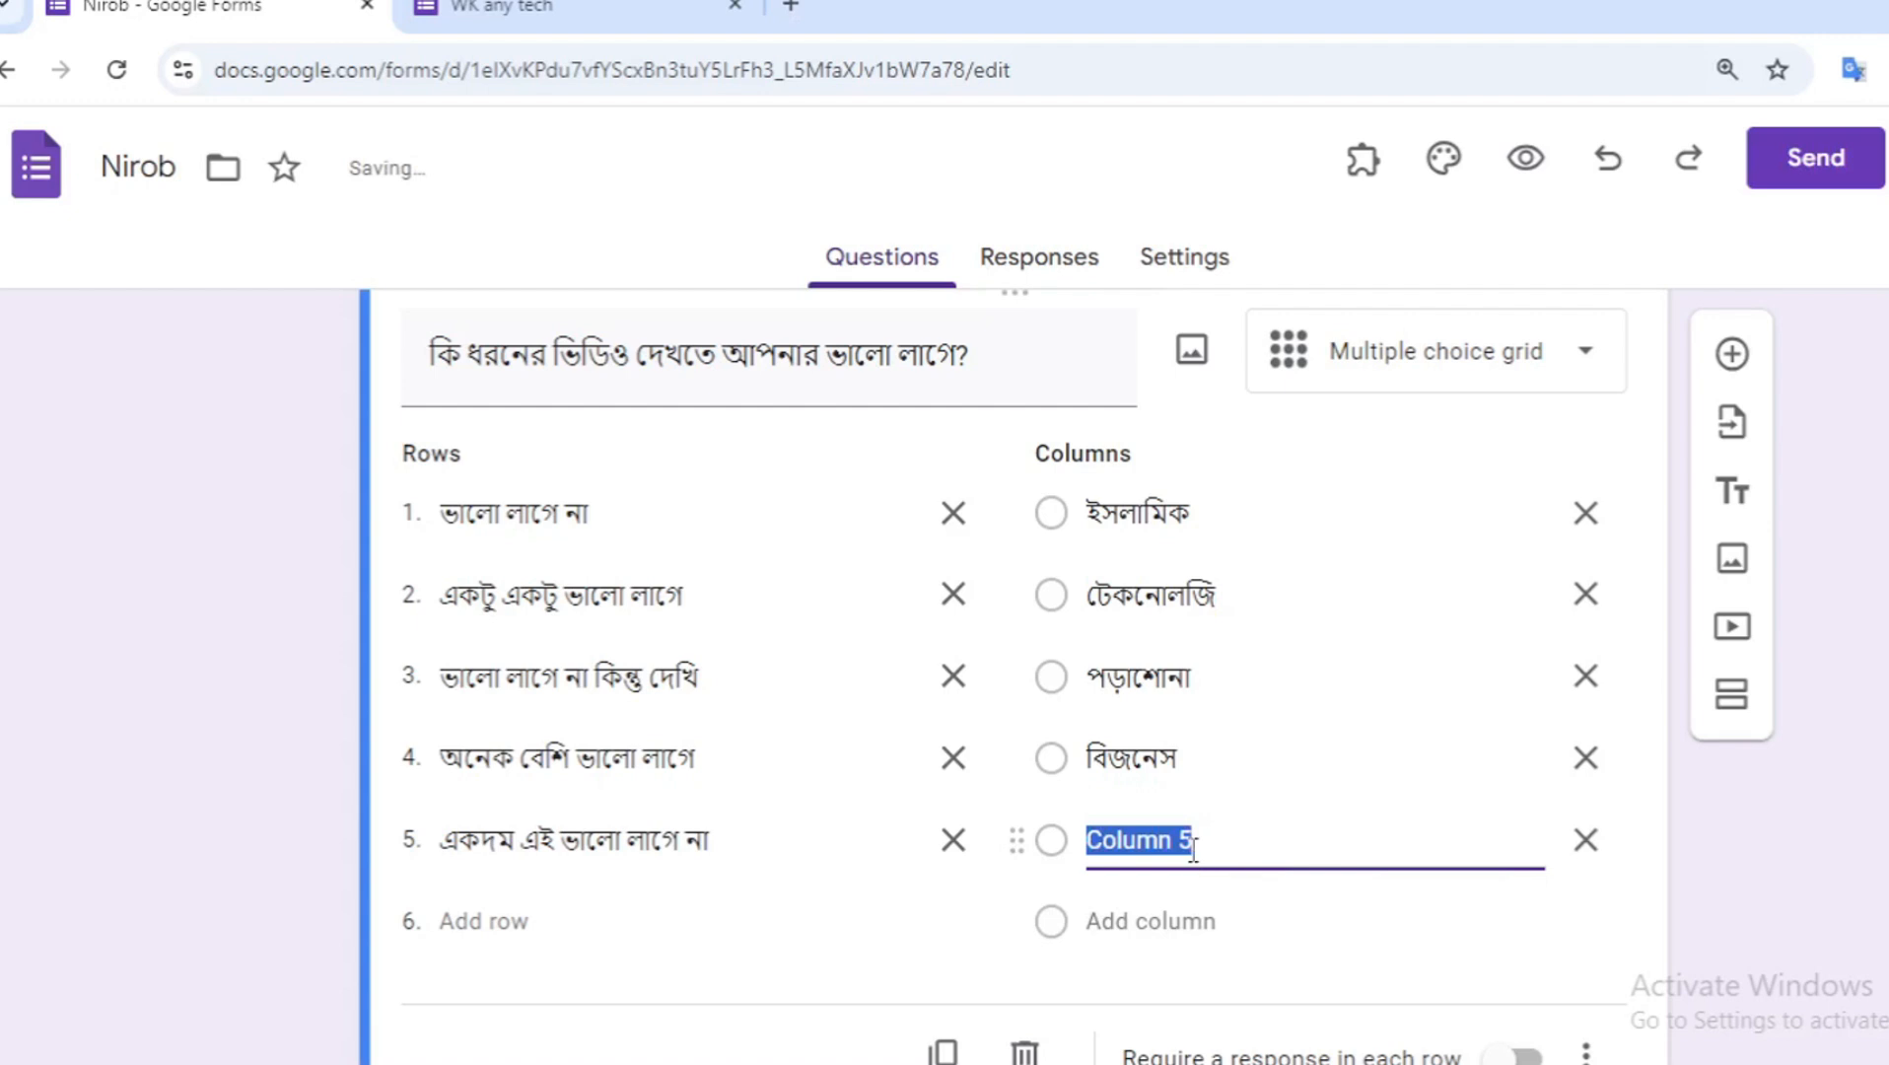
type("খেলা")
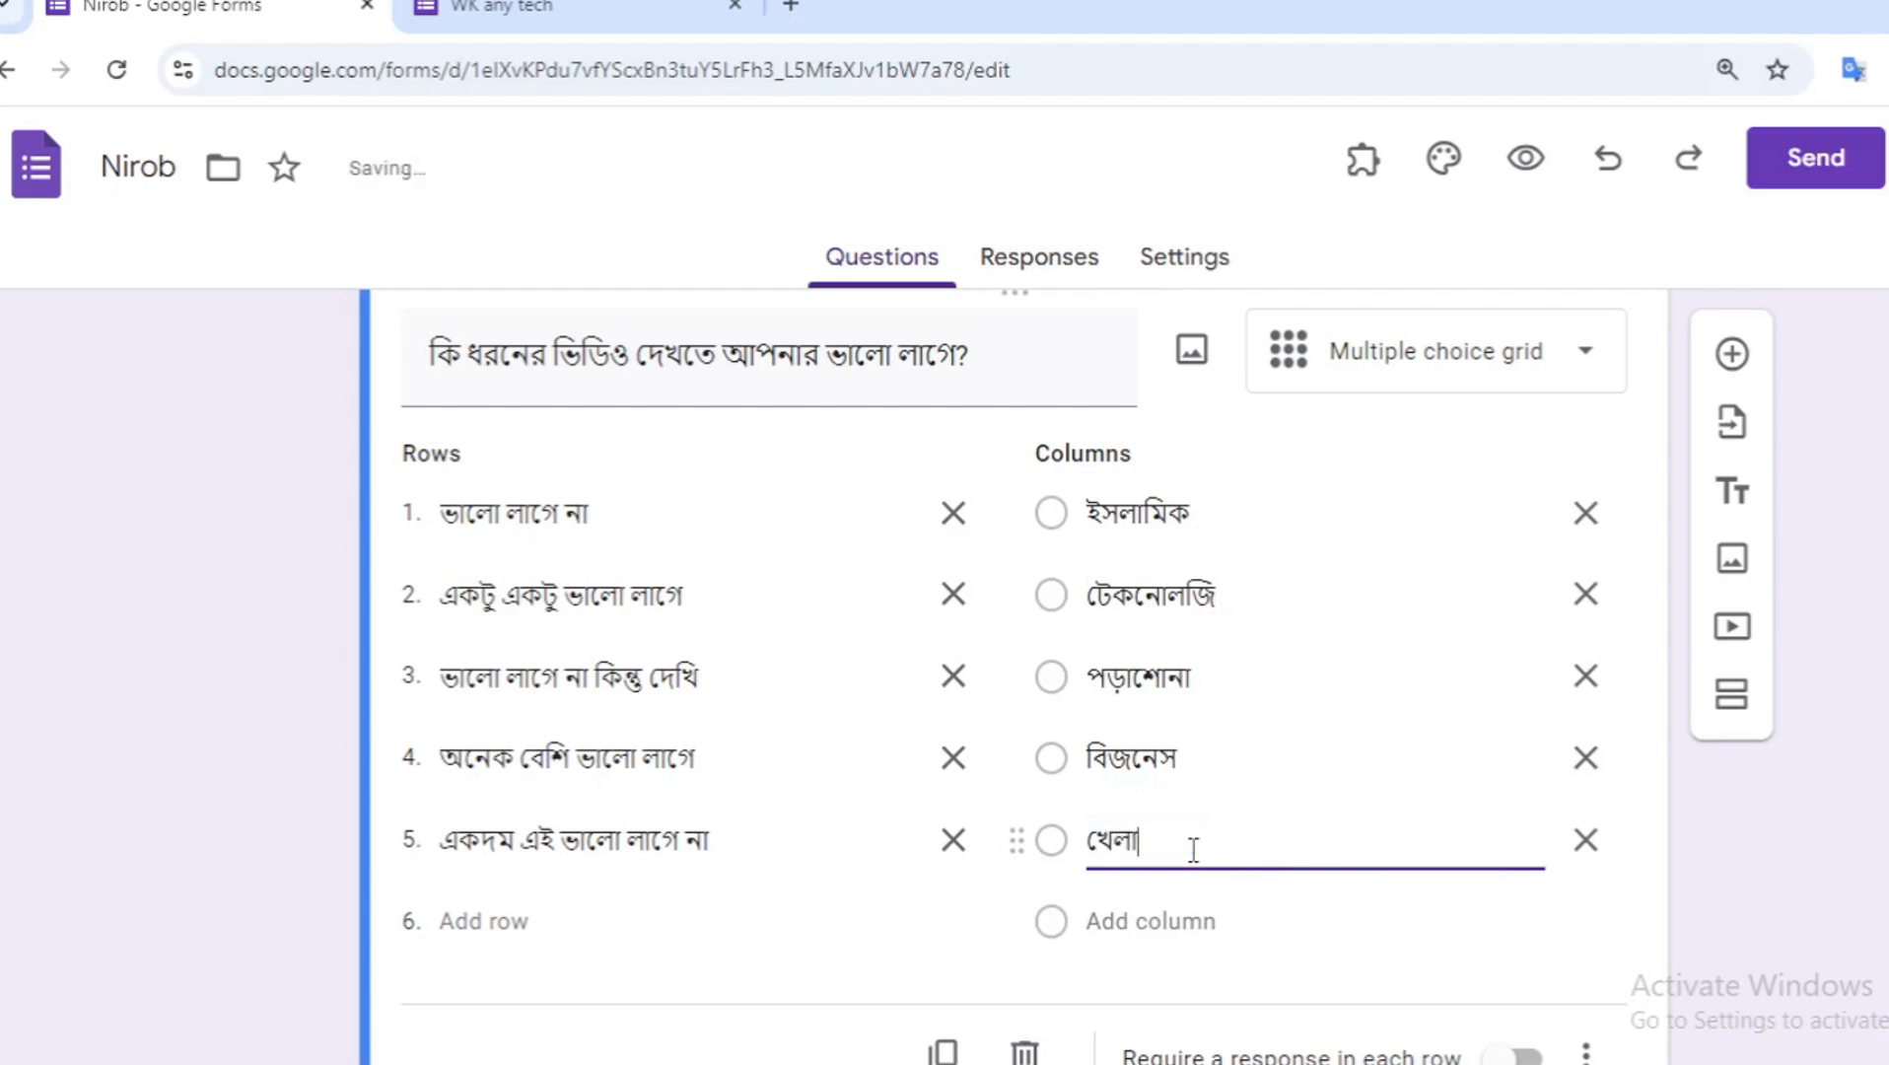
key("Return")
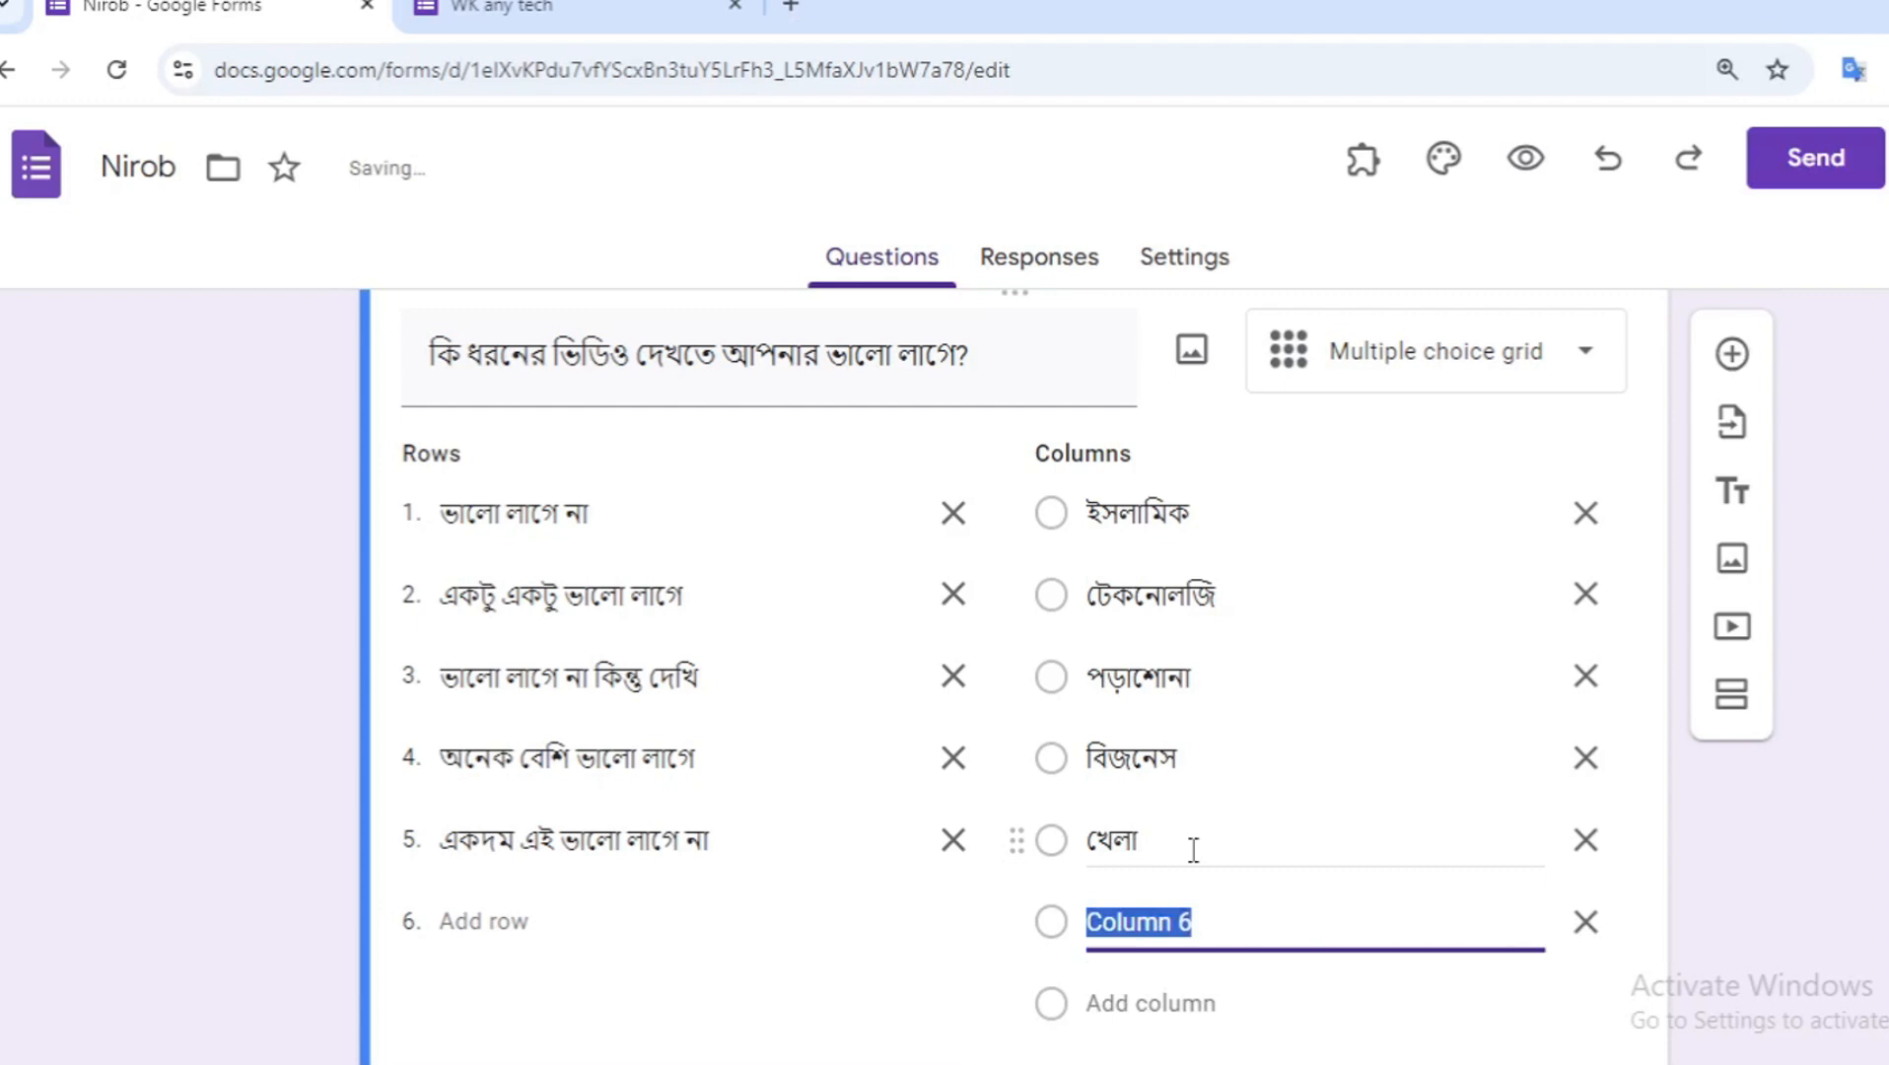
- Add the sixth and seventh columns "নাটক" and "মুভি"
type("নাটক")
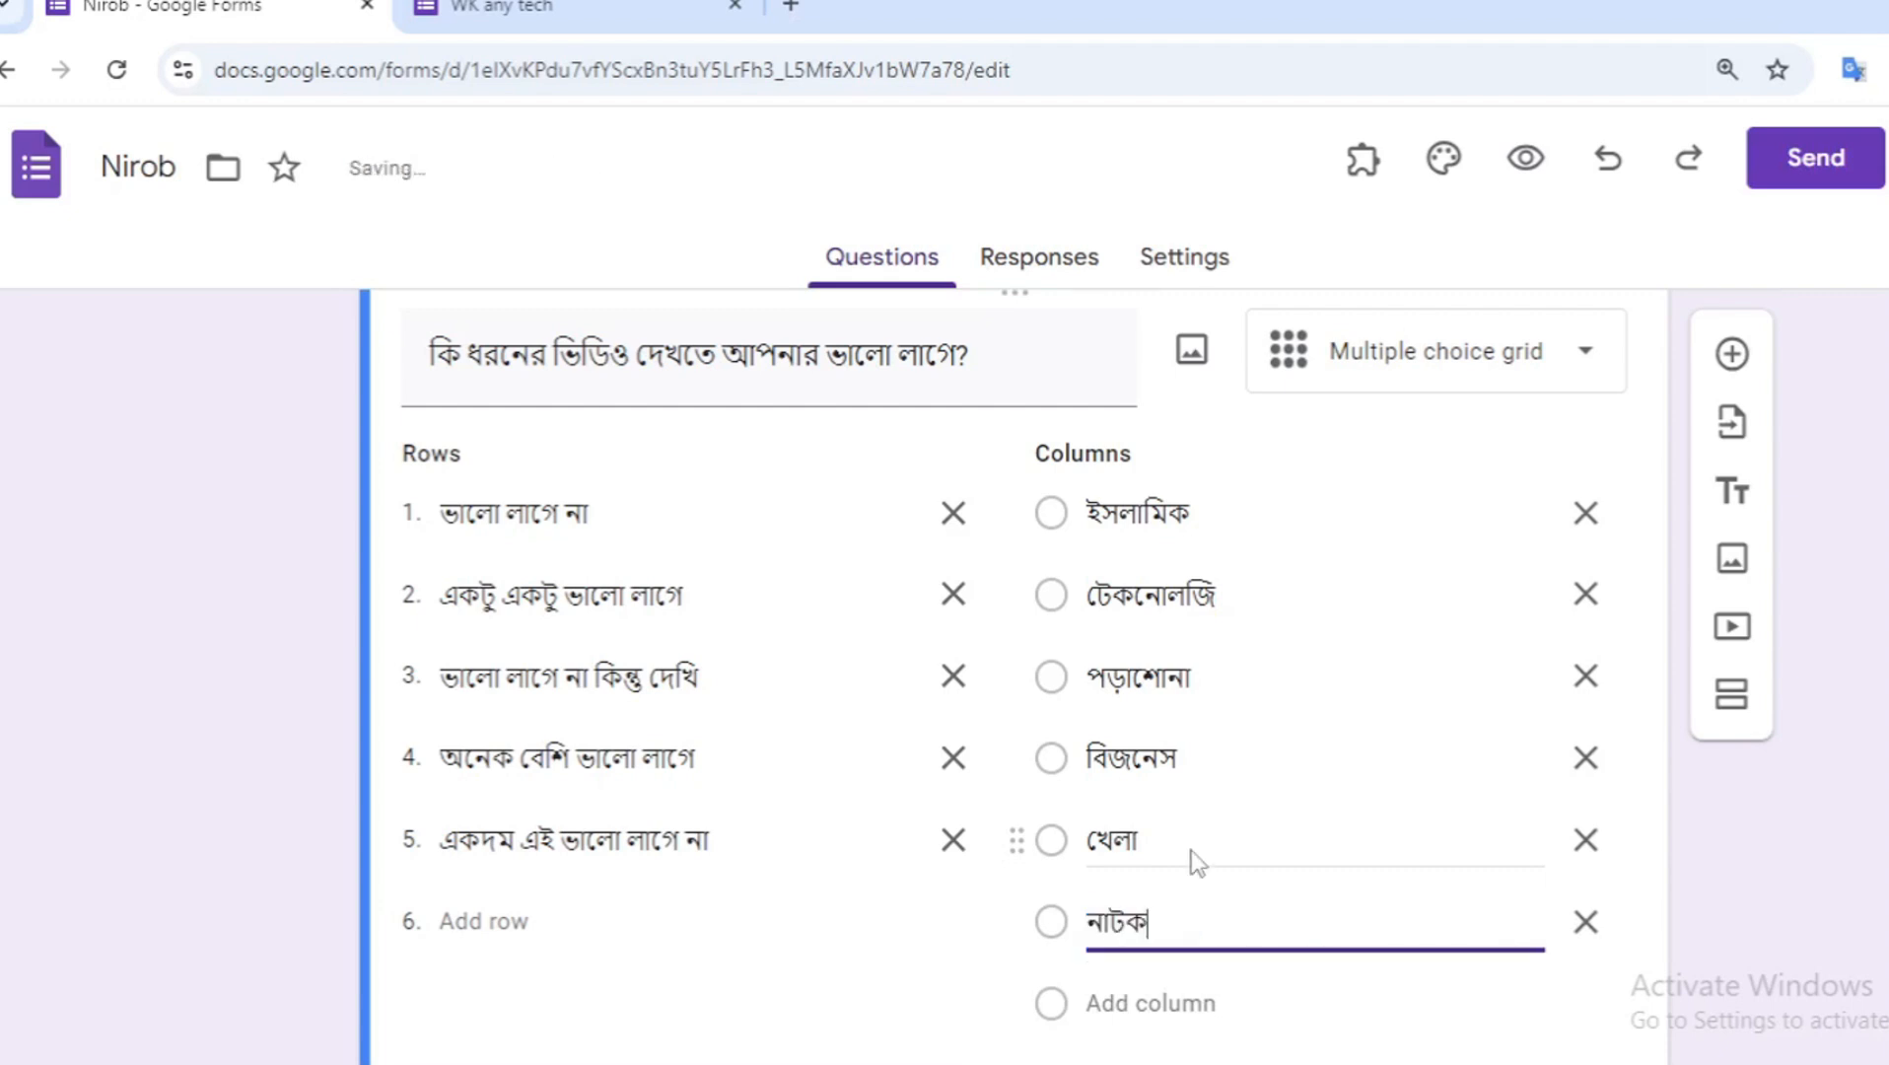
key("Return")
type("মু")
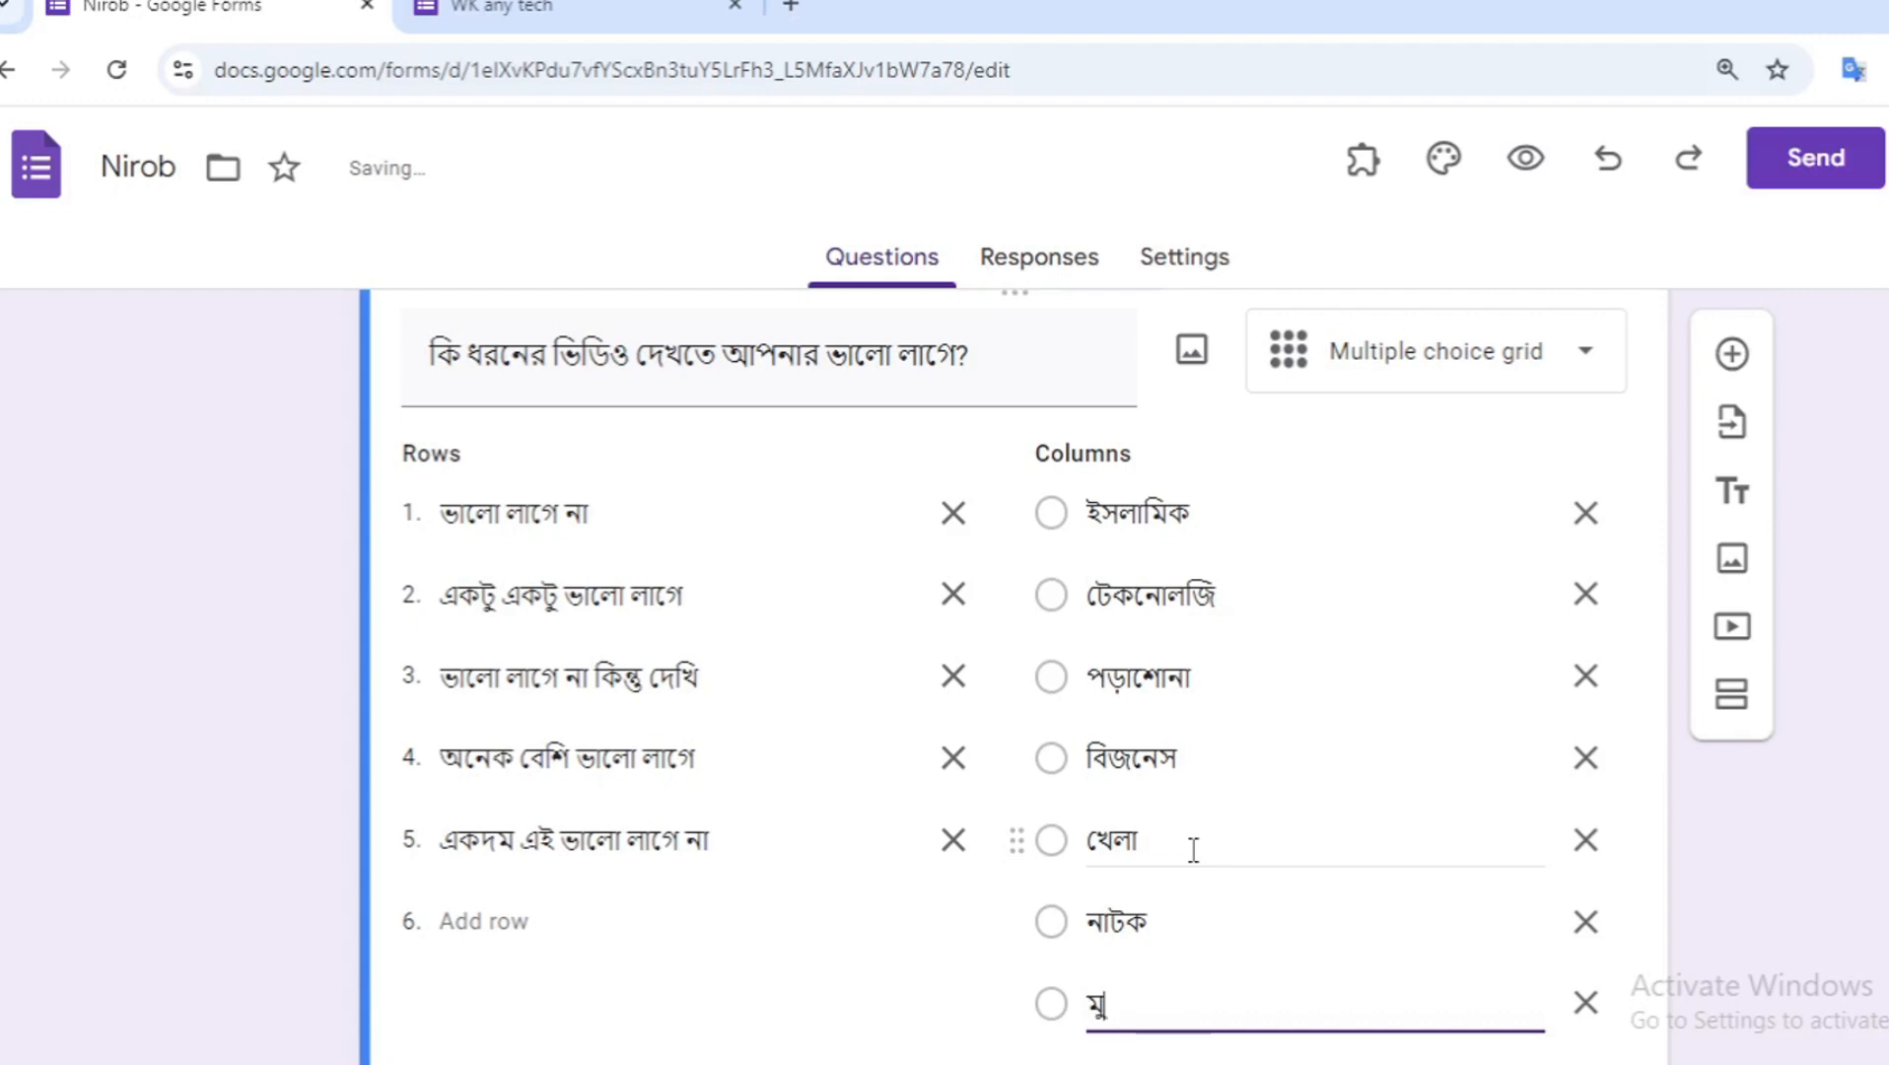
type("ভি")
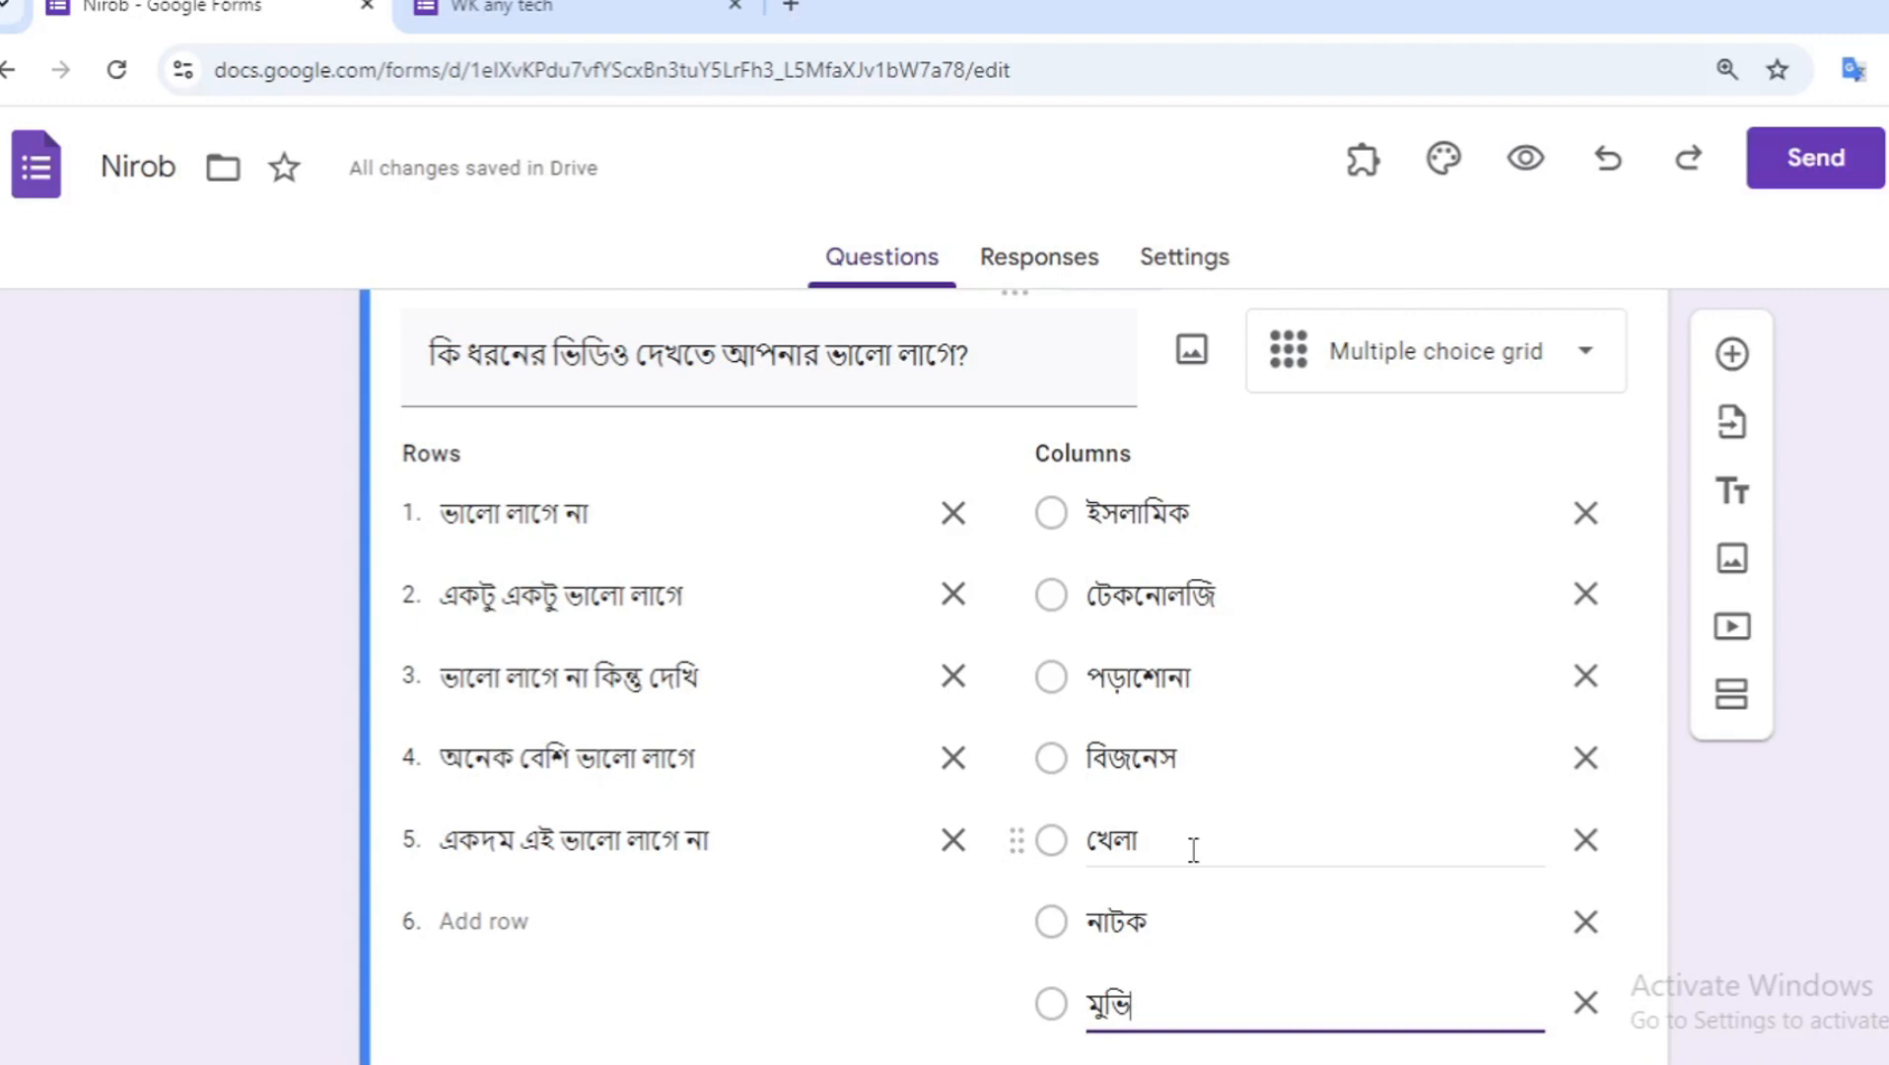
scroll(1193, 850, "down", 3)
scroll(1196, 852, "up", 3)
scroll(1195, 854, "down", 3)
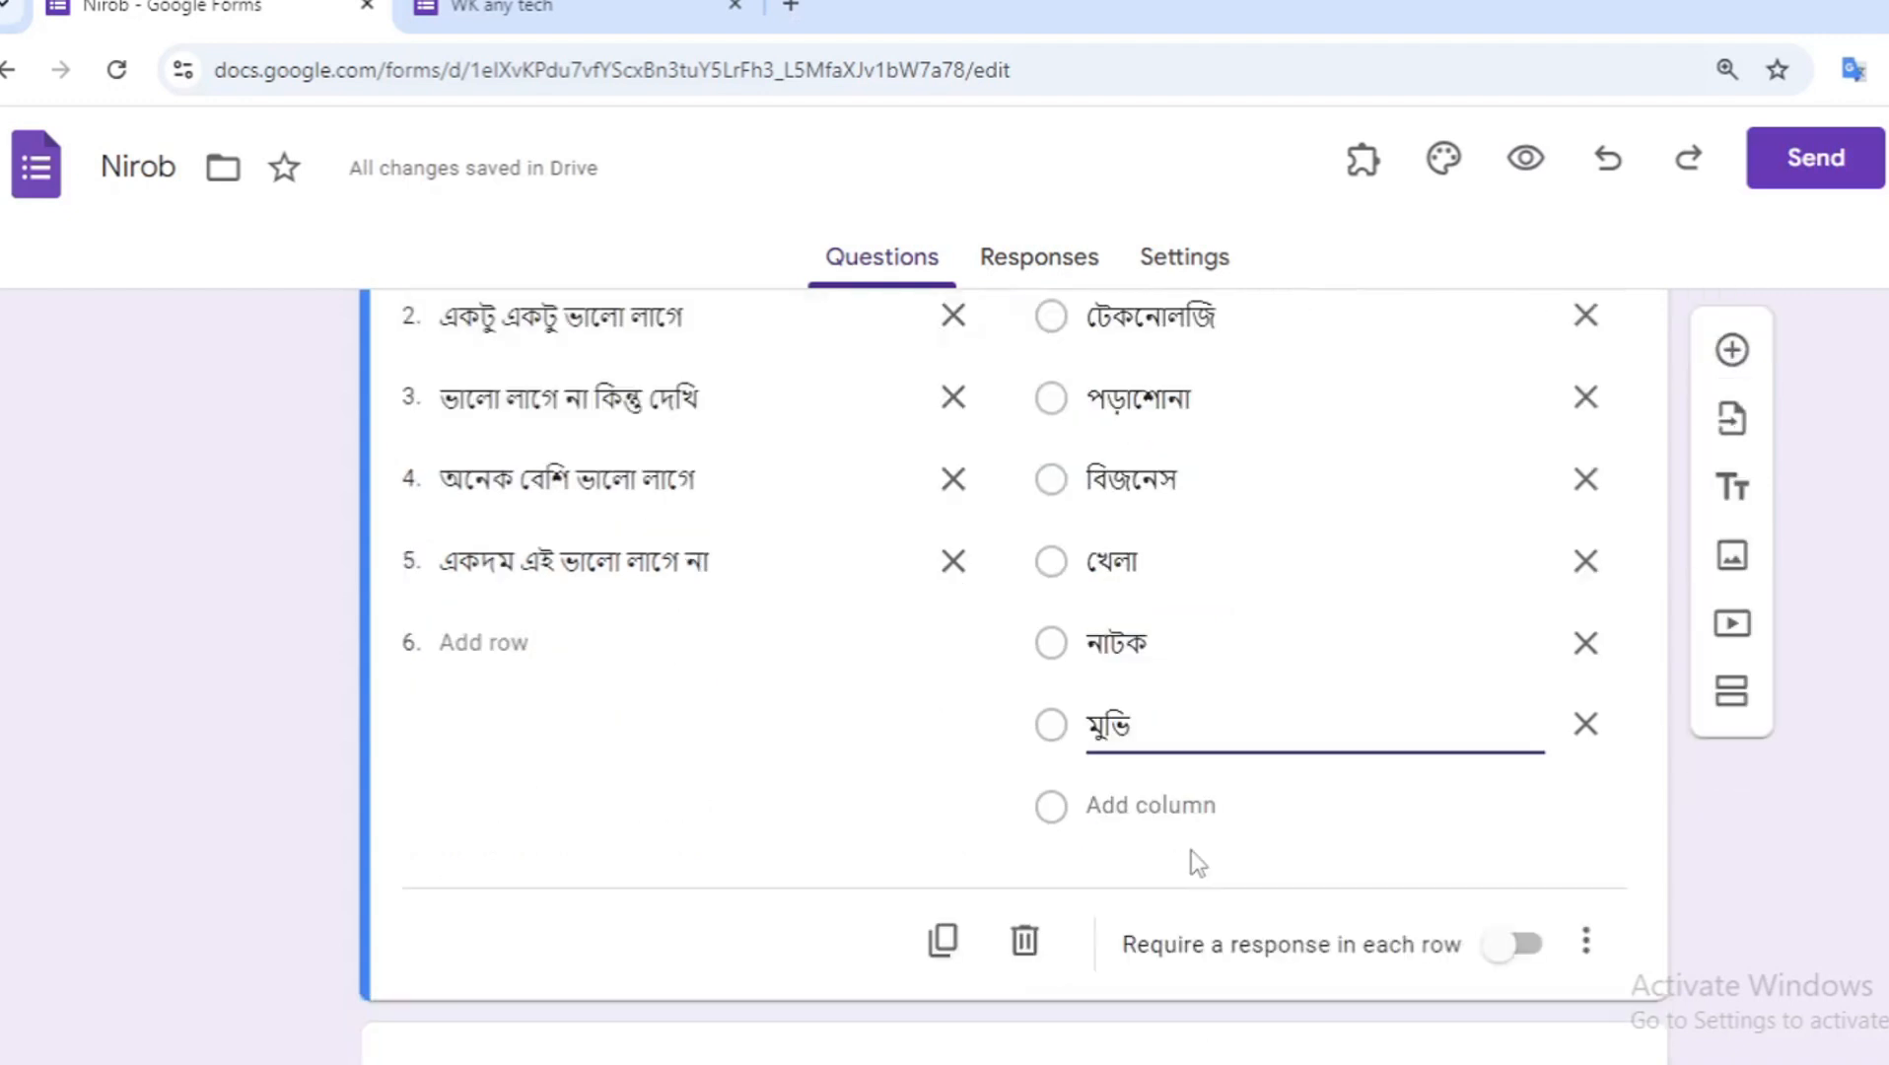
left_click(673, 814)
scroll(677, 824, "up", 3)
scroll(676, 822, "down", 1)
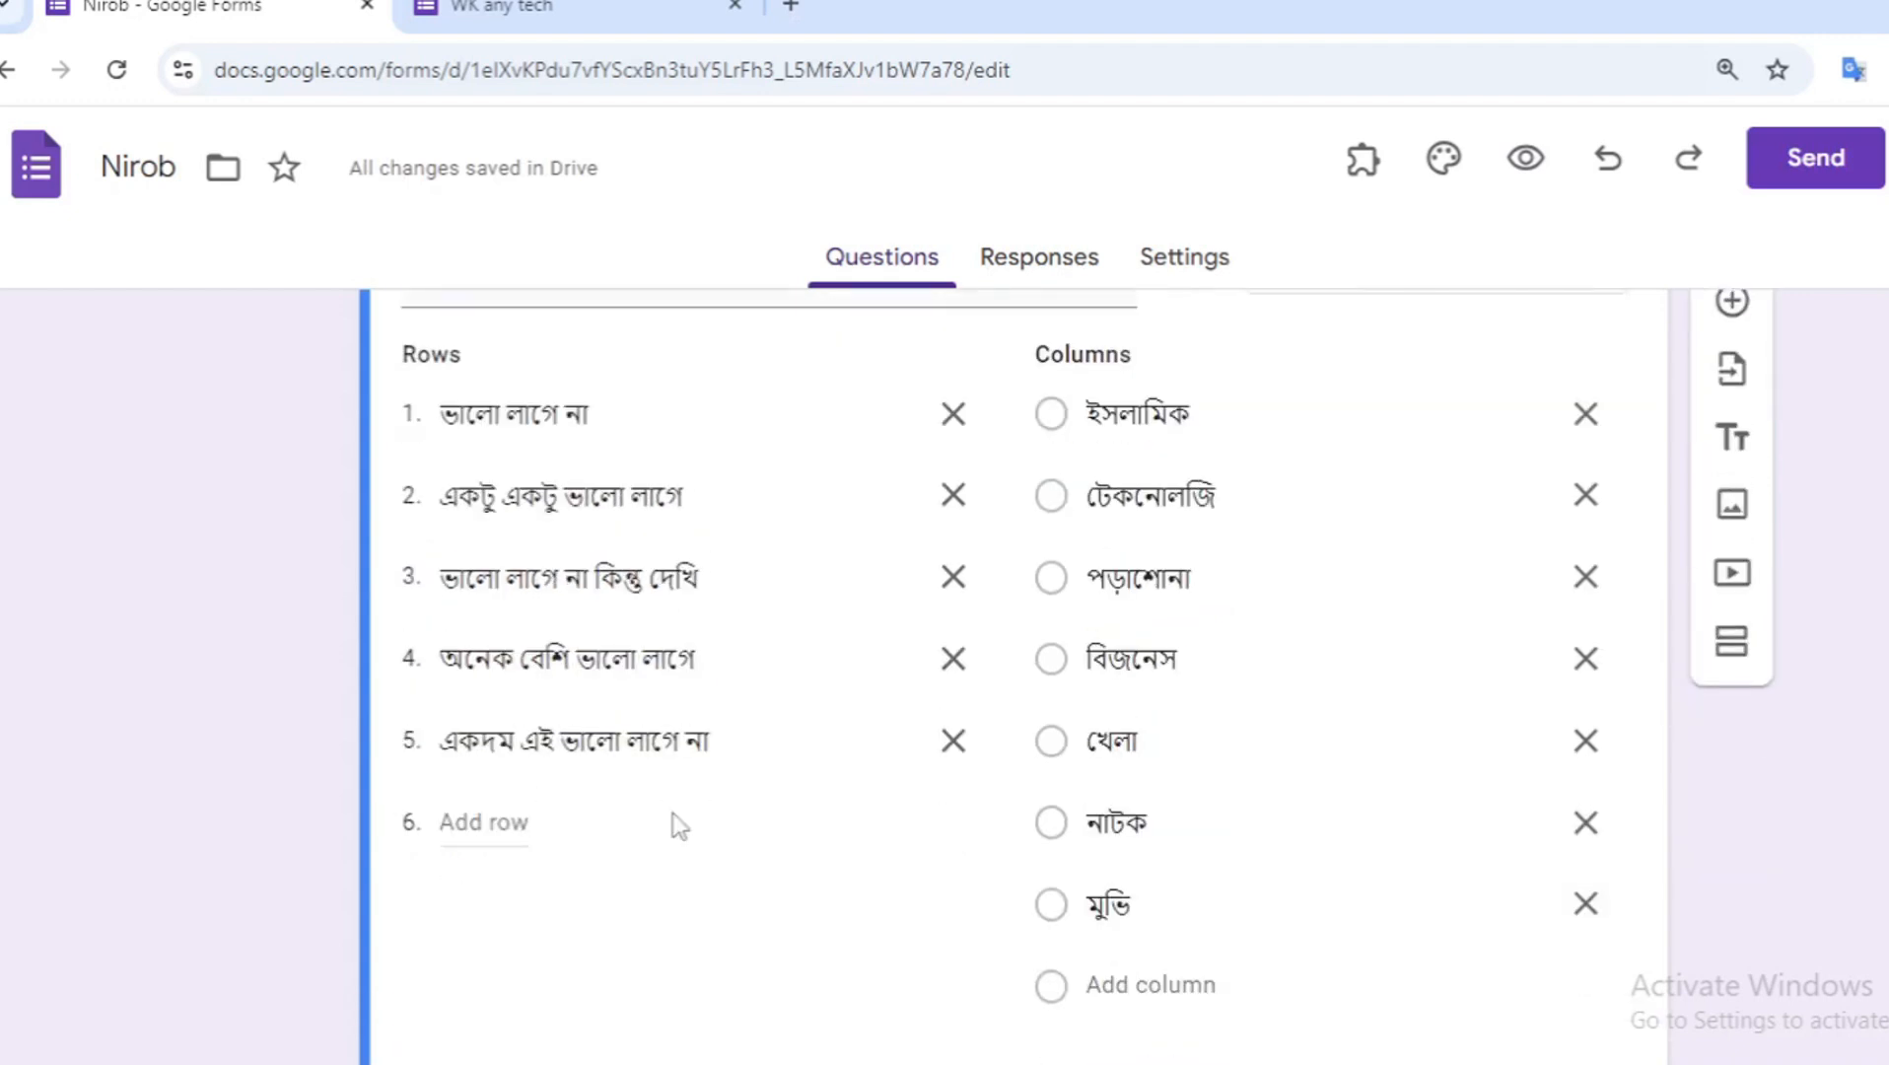
- Open the form preview and examine the video-type grid question and its rows and columns
left_click(1525, 157)
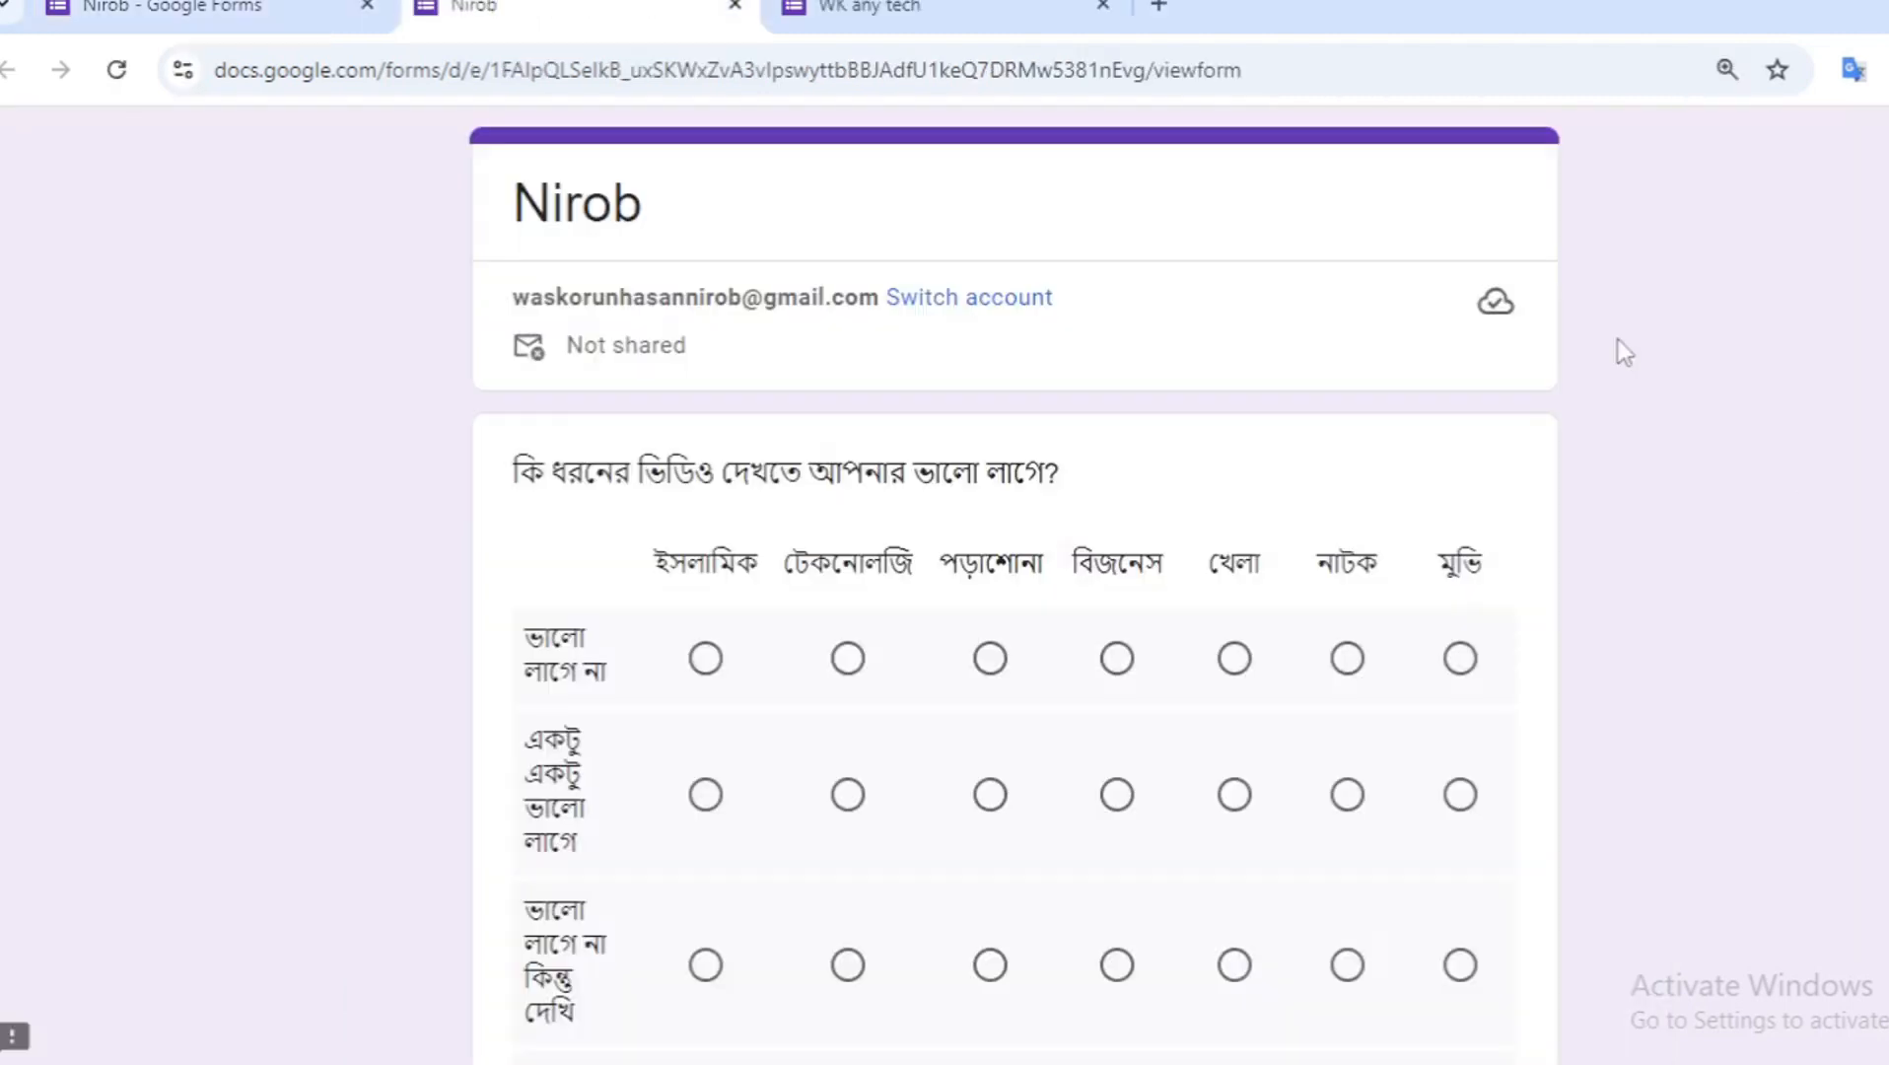
scroll(1251, 601, "down", 1)
scroll(1257, 613, "down", 1)
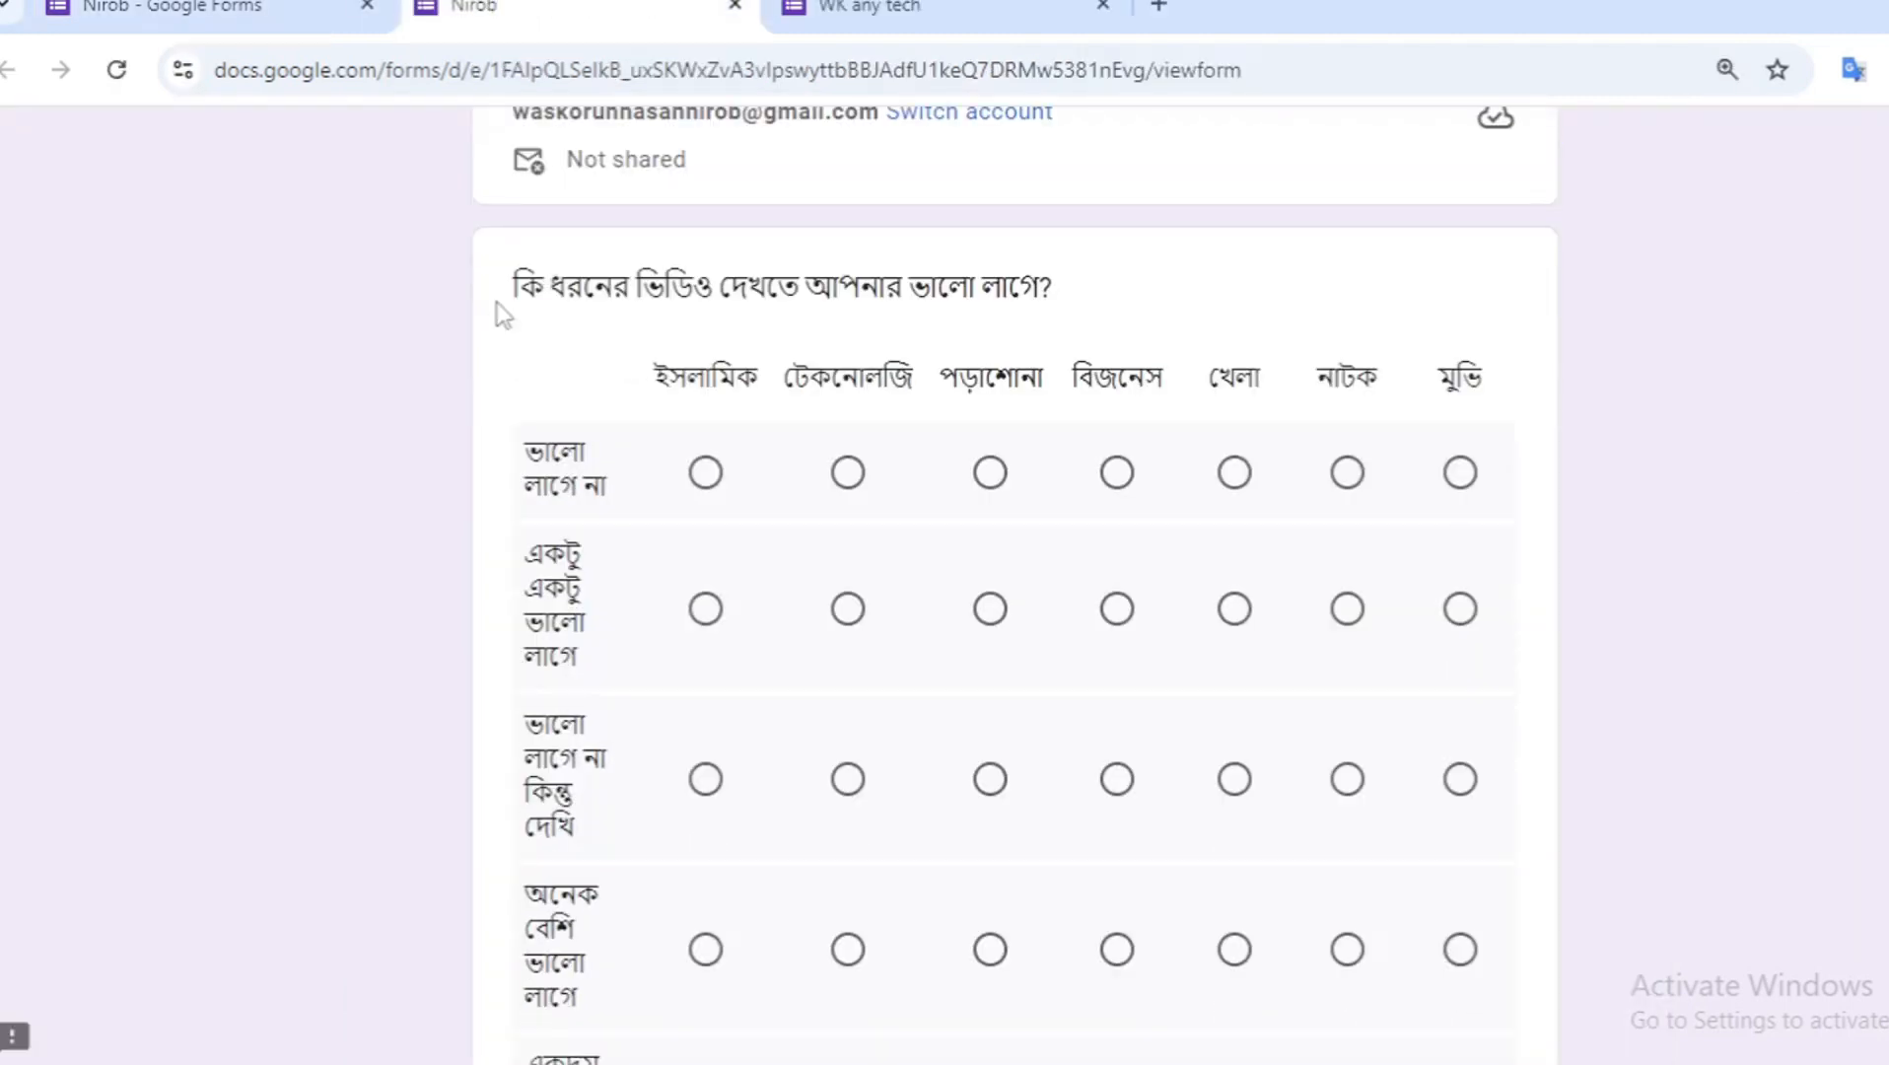
left_click_drag(495, 307, 888, 312)
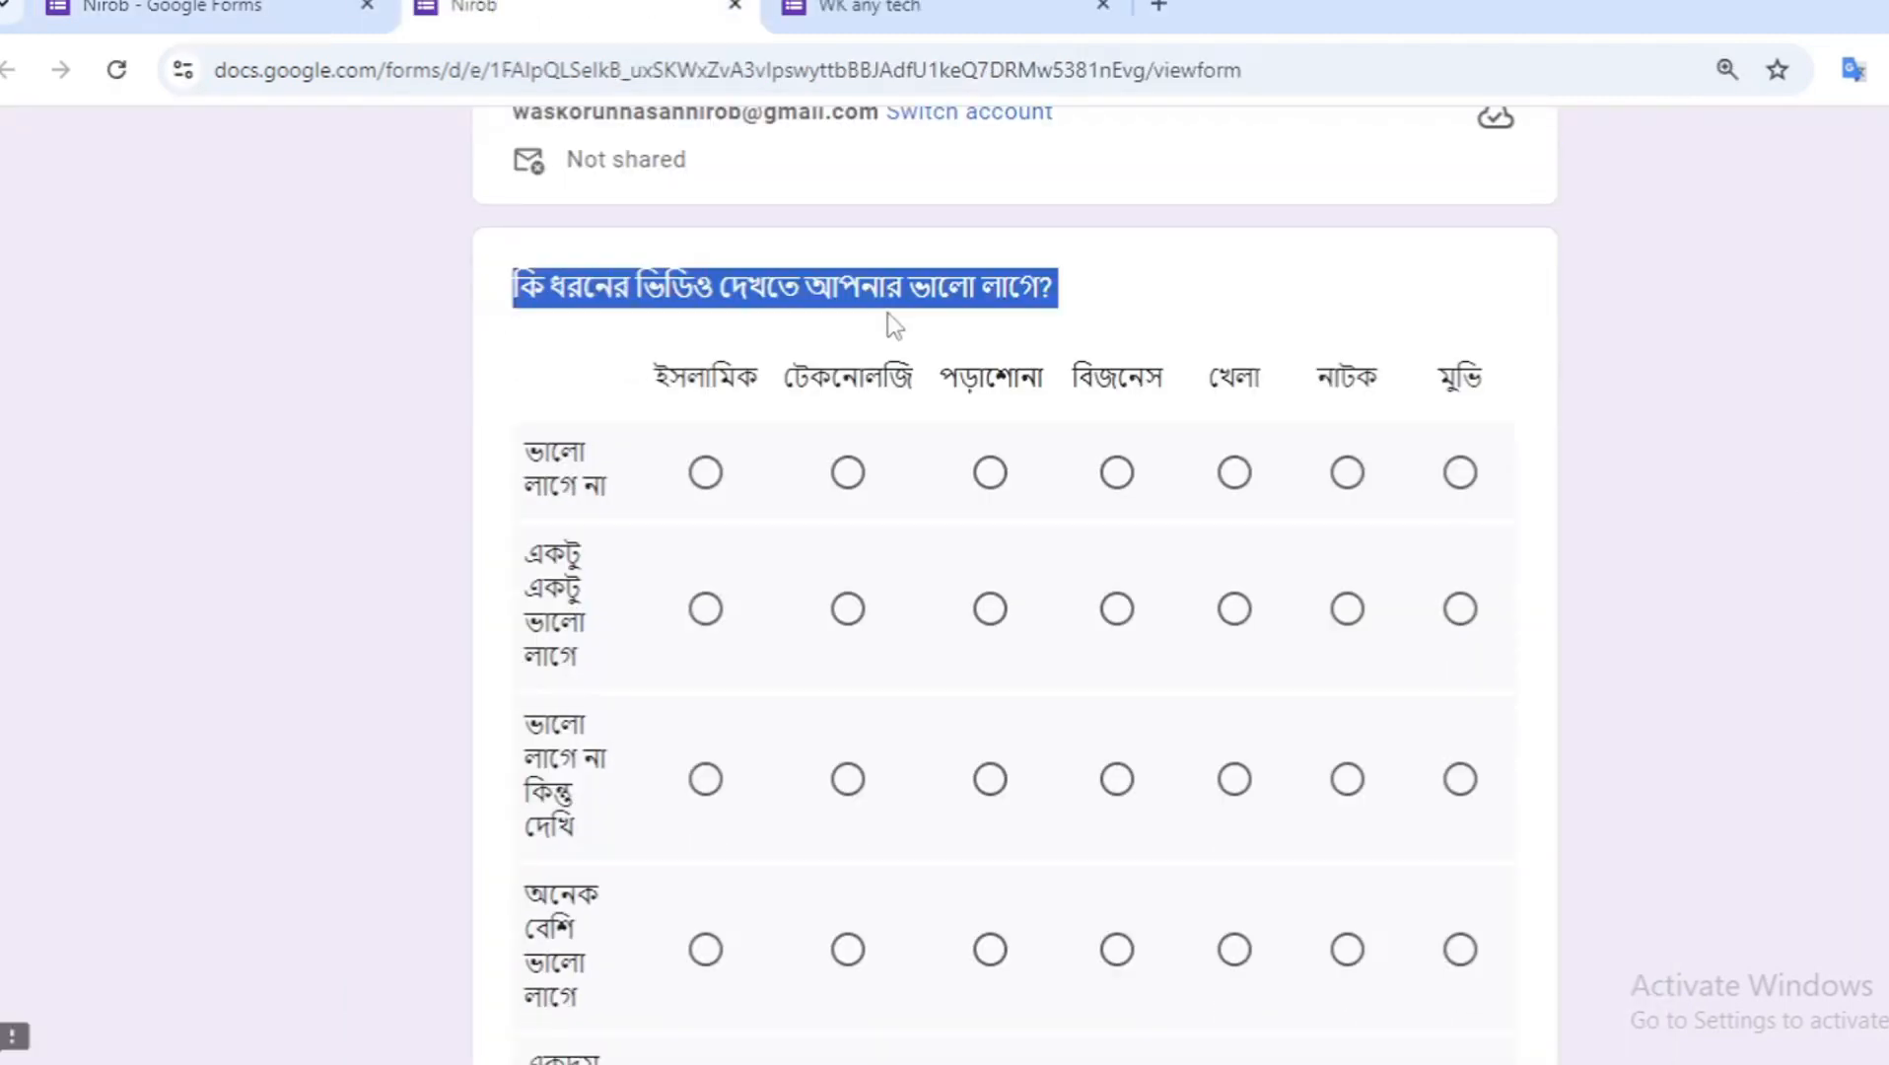
left_click(1094, 296)
scroll(1092, 291, "down", 2)
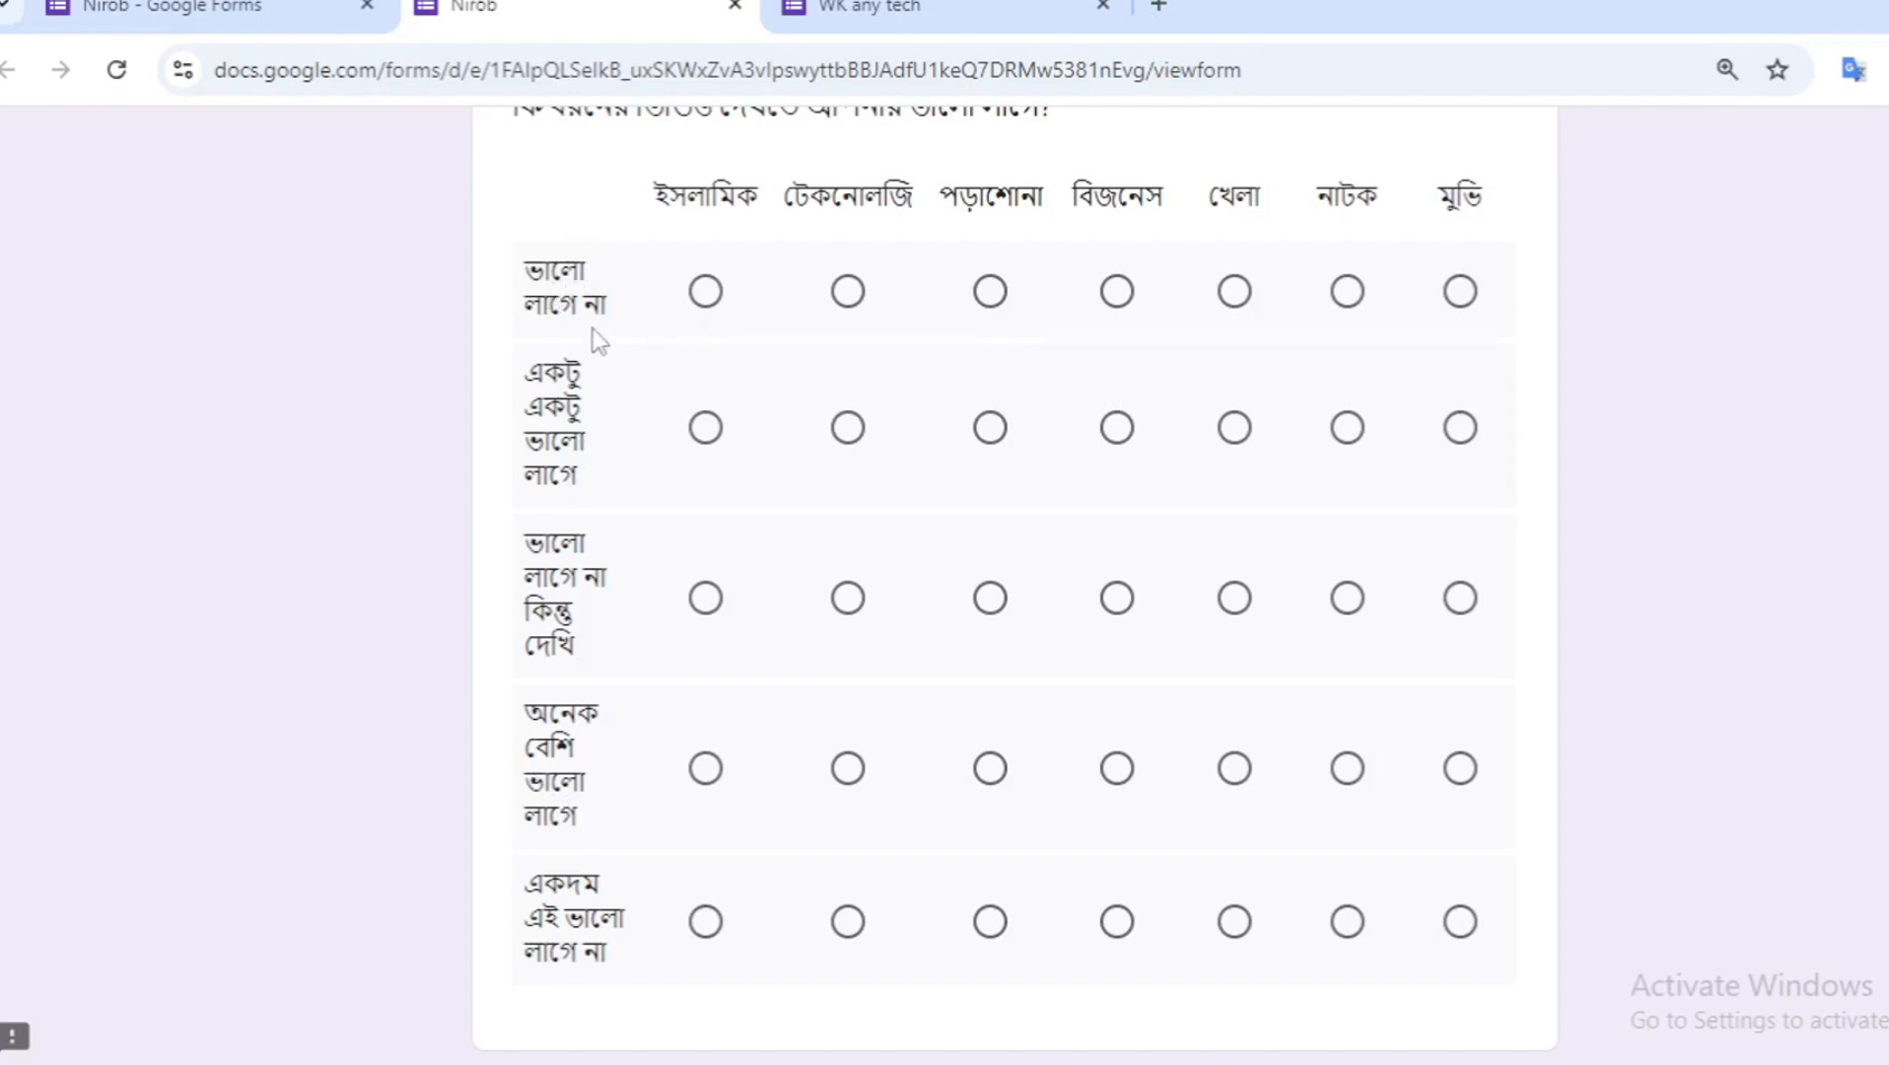
scroll(594, 328, "up", 1)
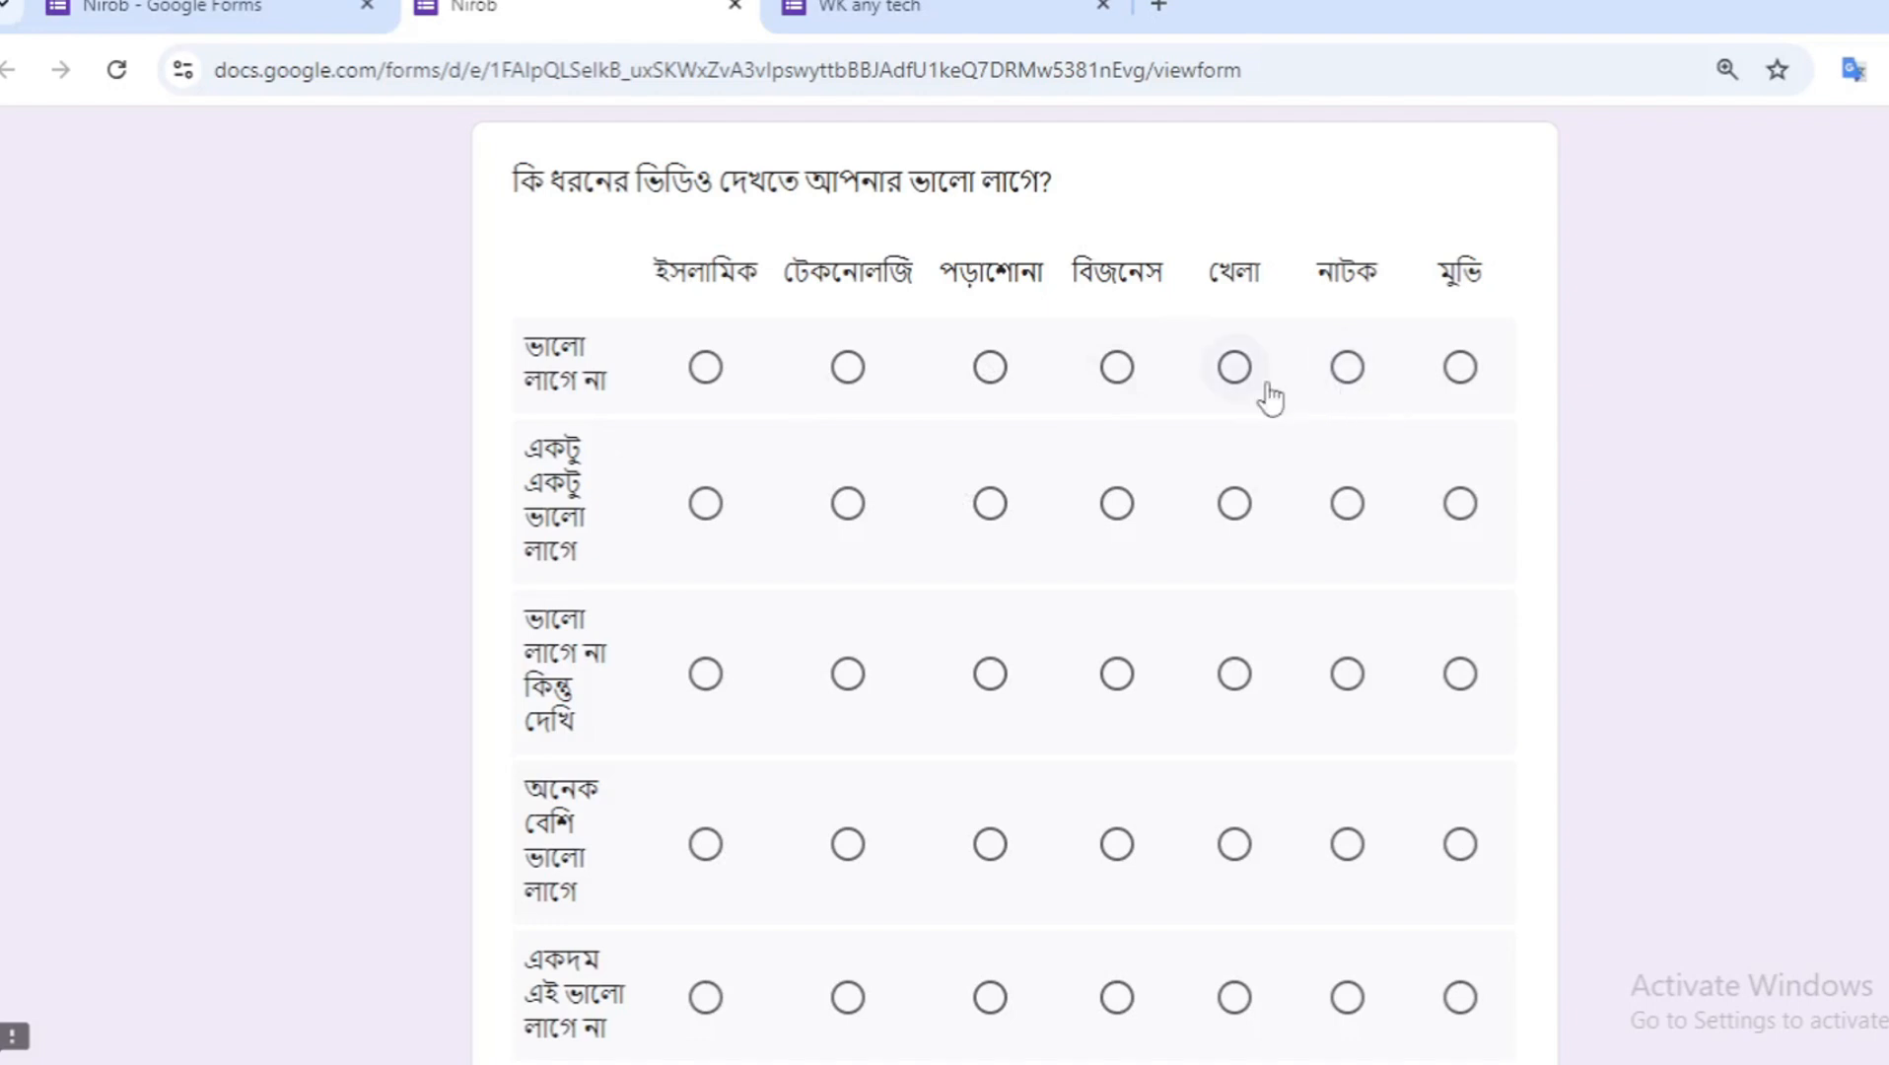
- Answer the grid in preview: খেলা, বিজনেস, টেকনোলজি, ইসলামিক and মুভি for rows one to five
left_click(1217, 376)
left_click(1119, 503)
left_click(848, 683)
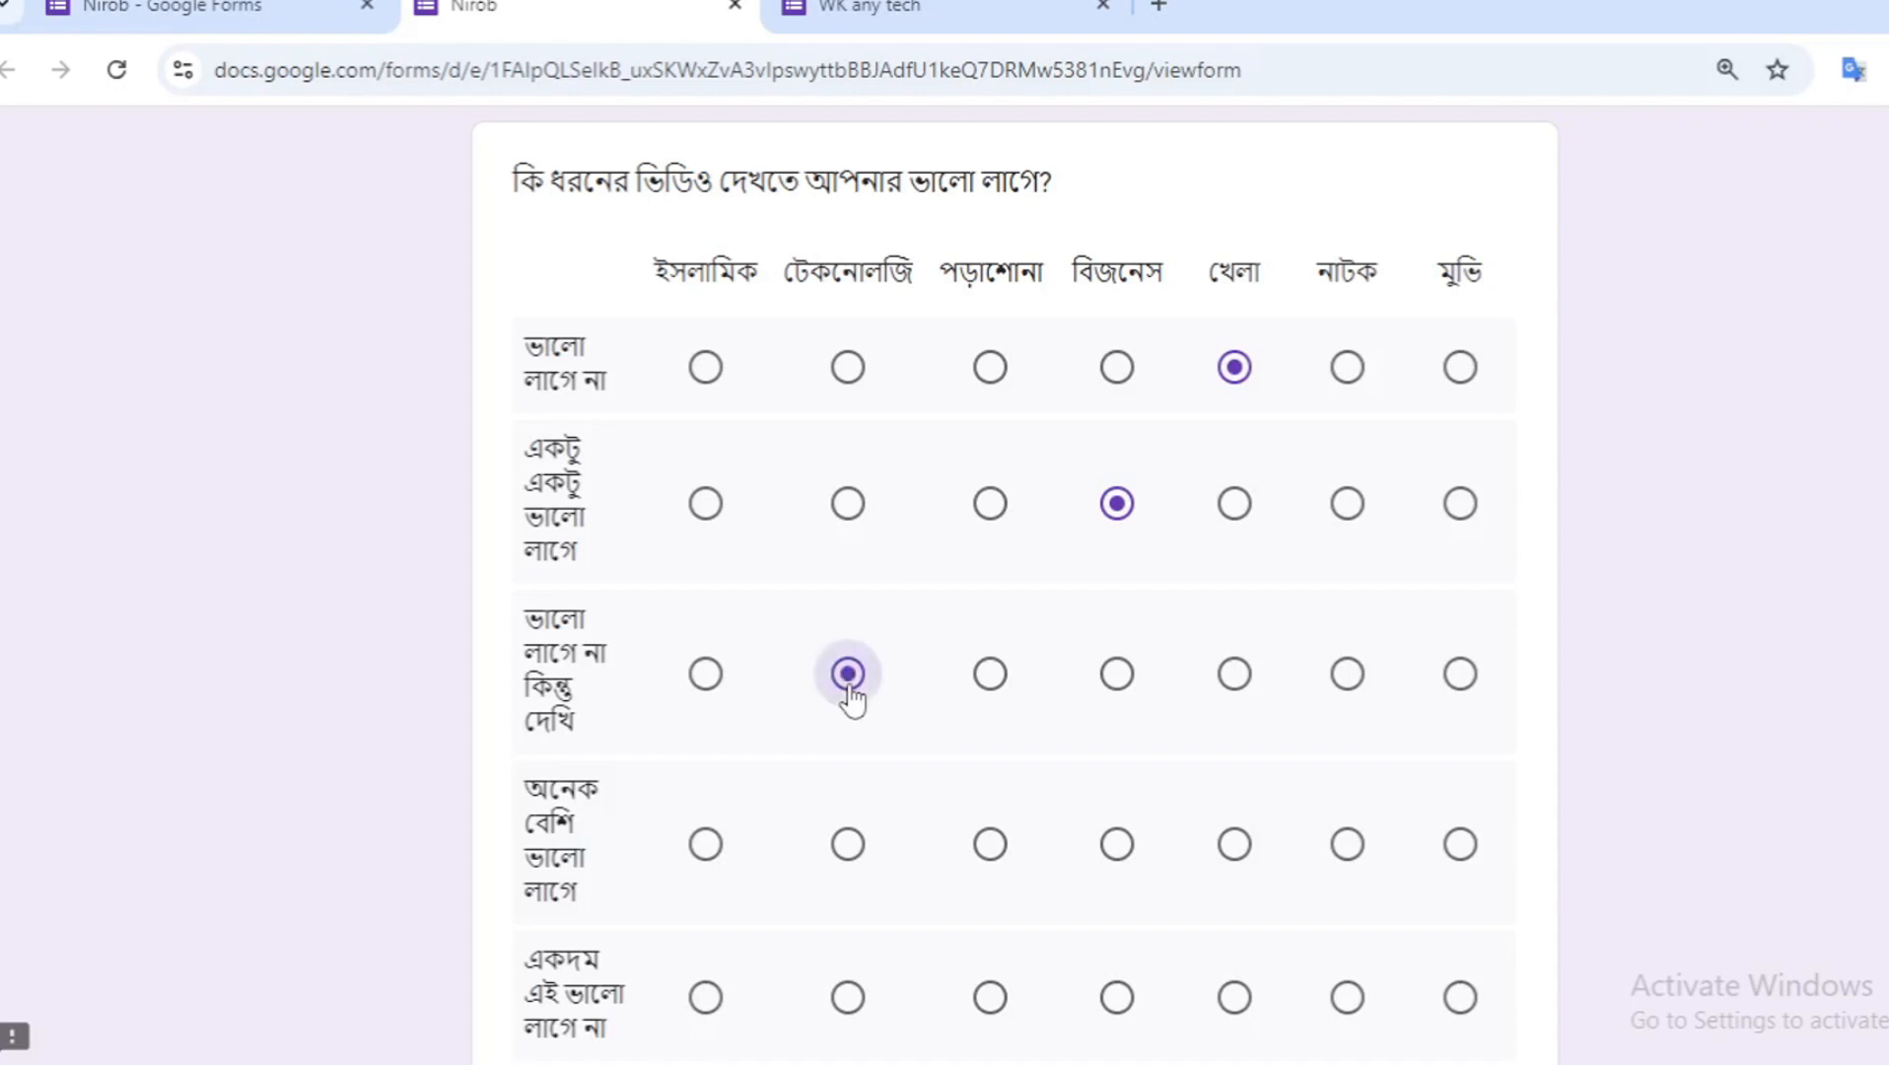
scroll(853, 699, "down", 1)
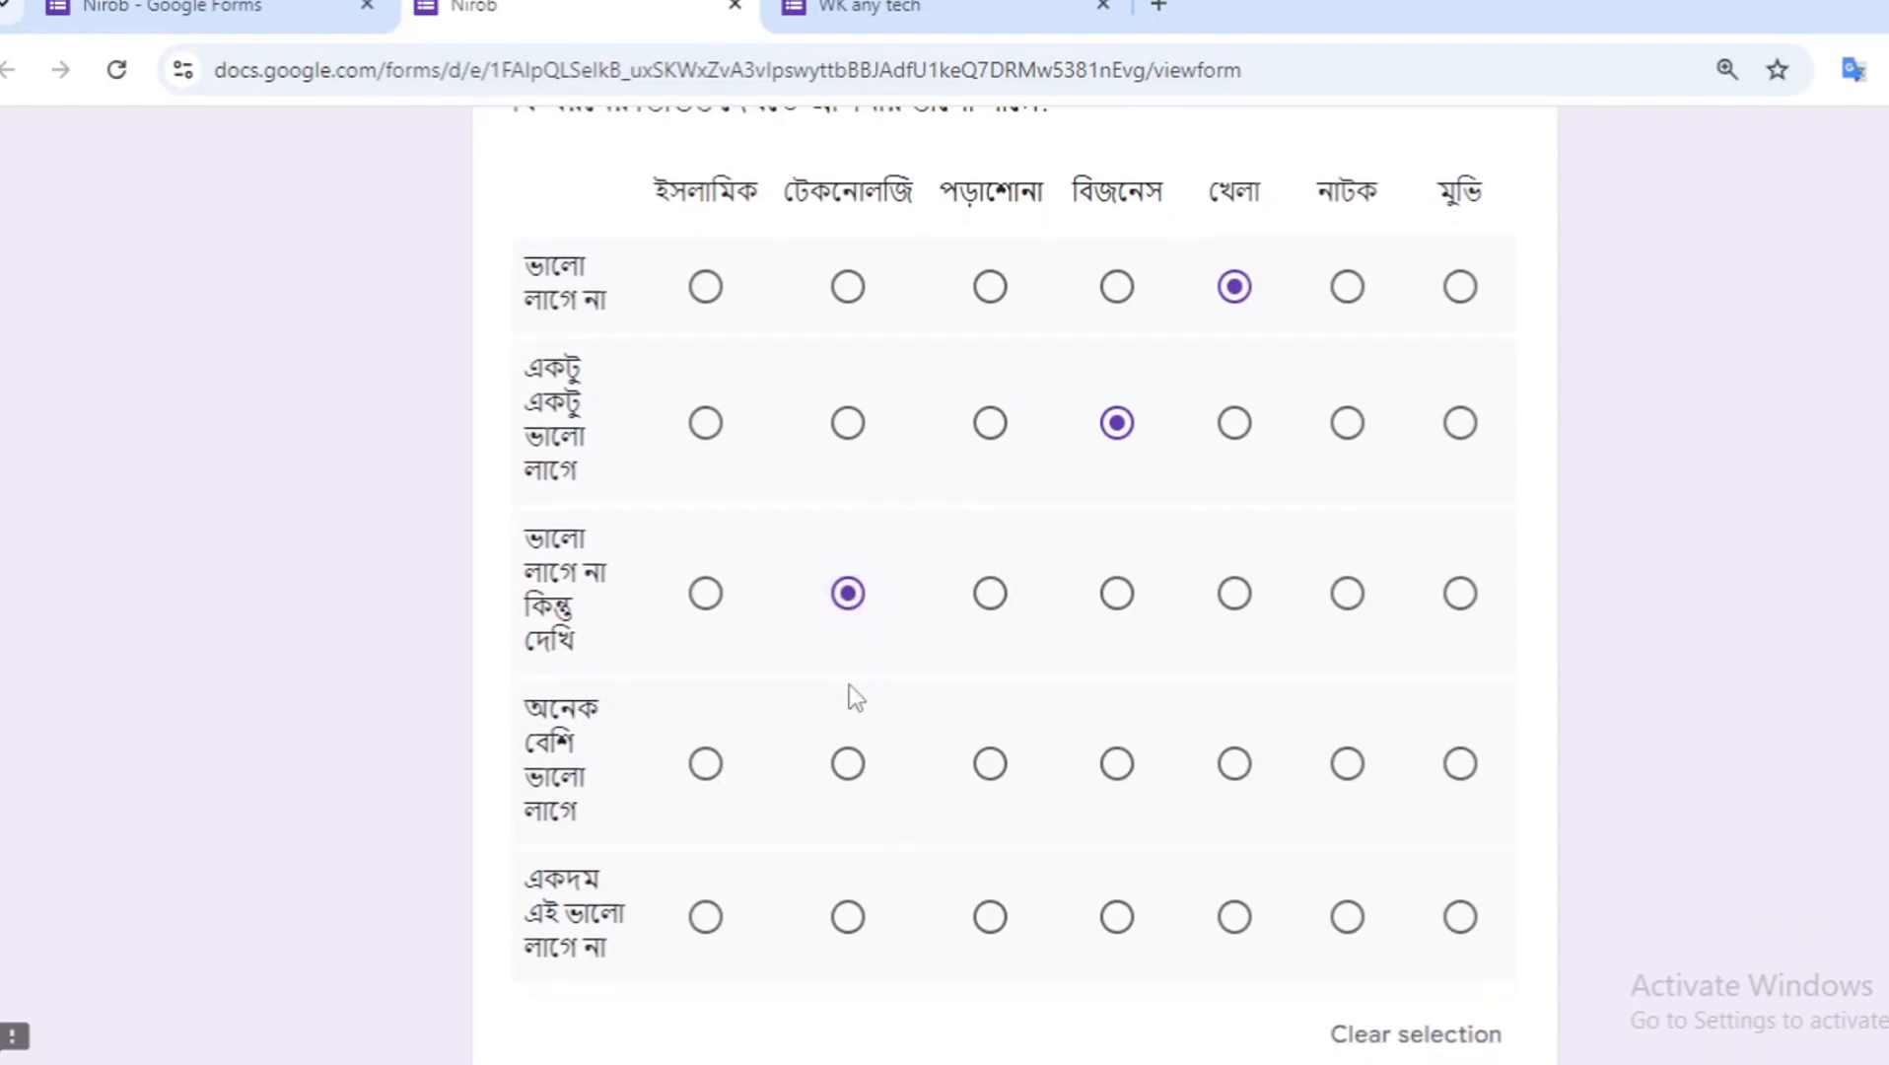
left_click(707, 767)
scroll(727, 749, "down", 1)
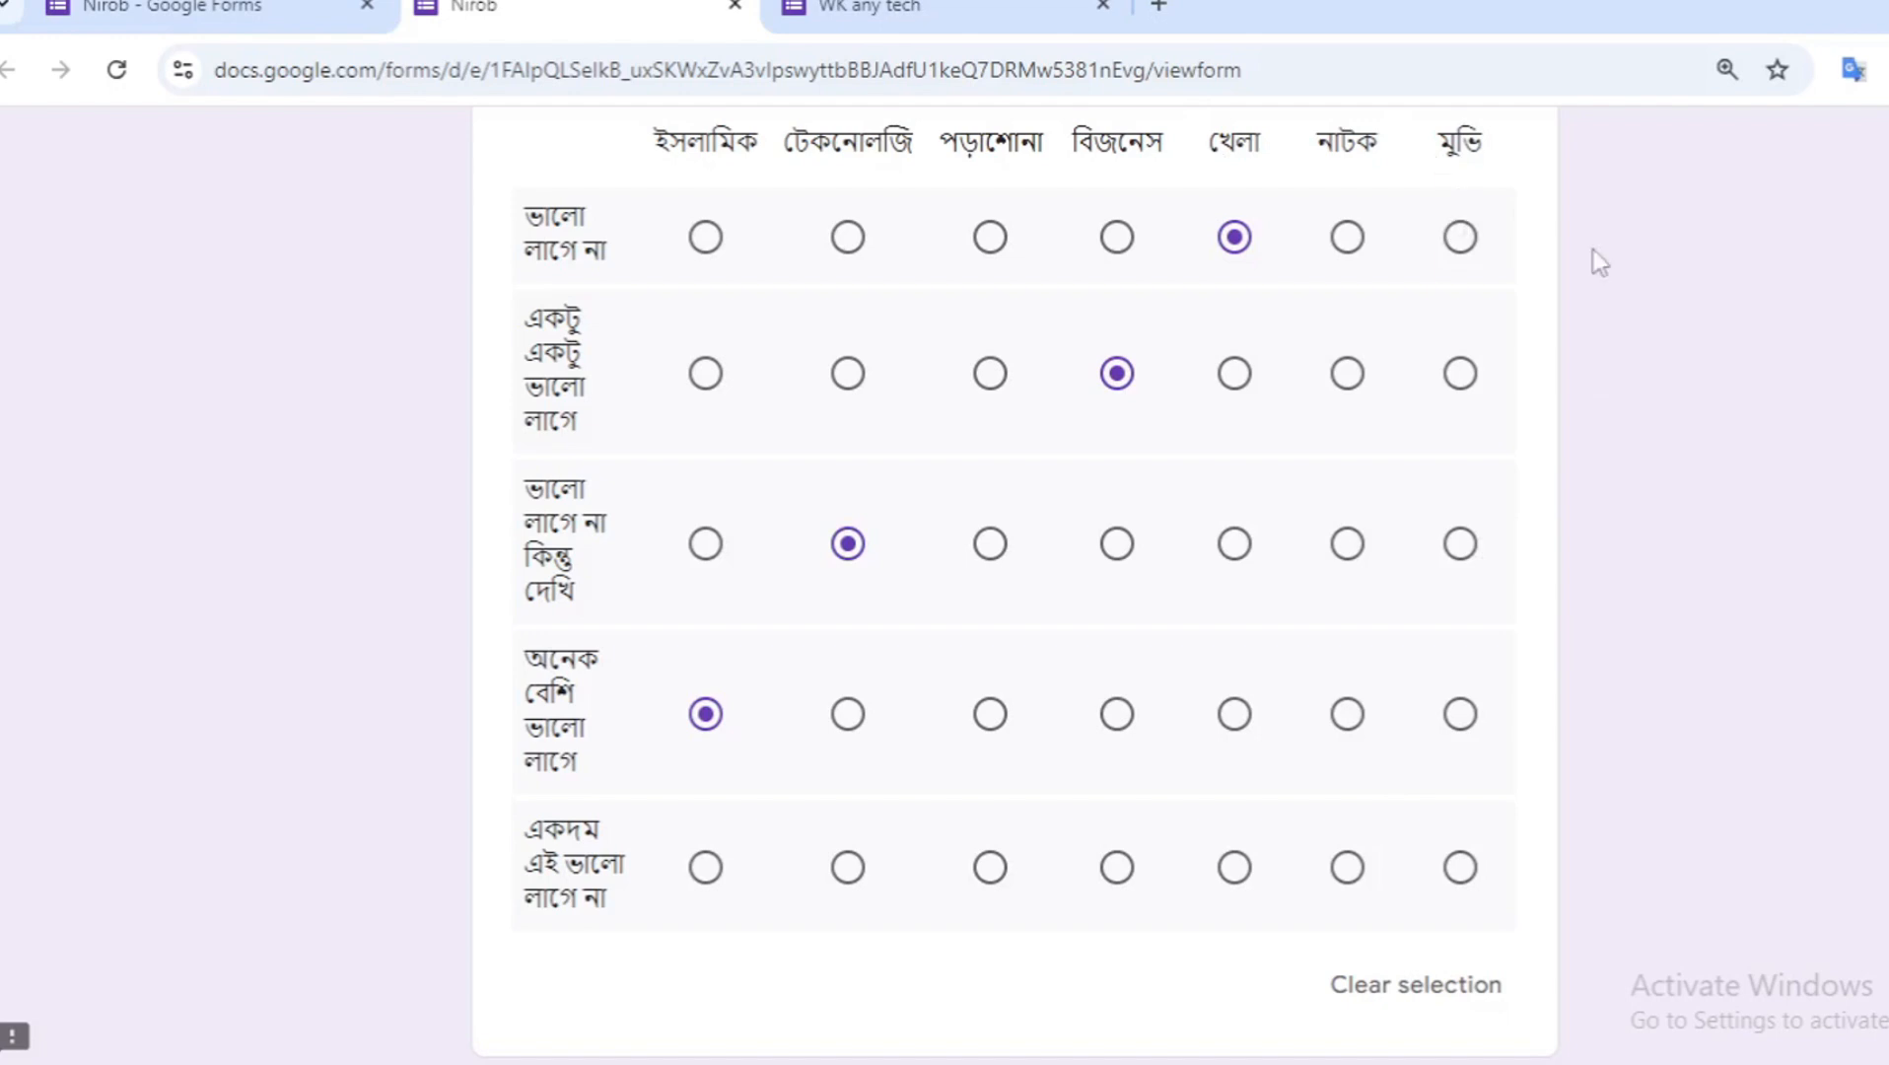
left_click(1462, 870)
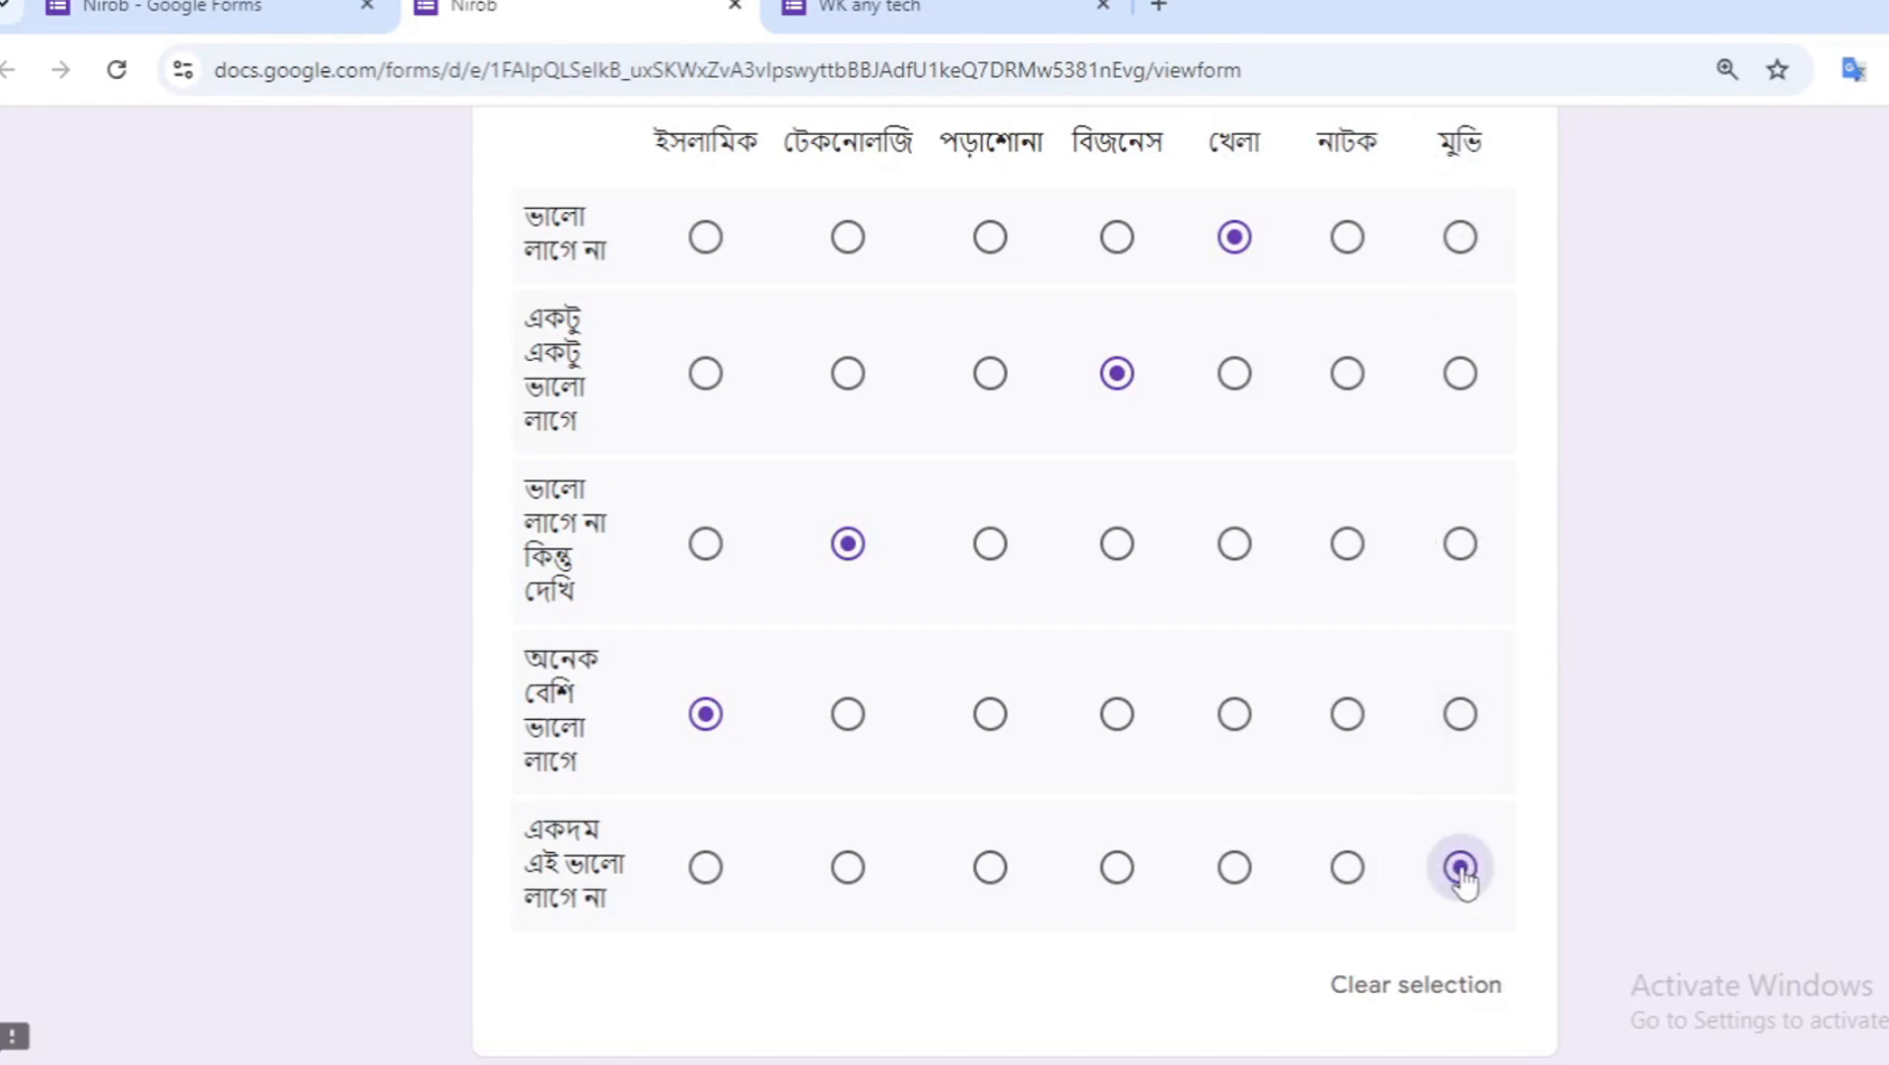
- Submit the preview response and return to the form editor tab
scroll(1464, 883, "up", 2)
scroll(1465, 882, "down", 3)
scroll(1466, 882, "up", 1)
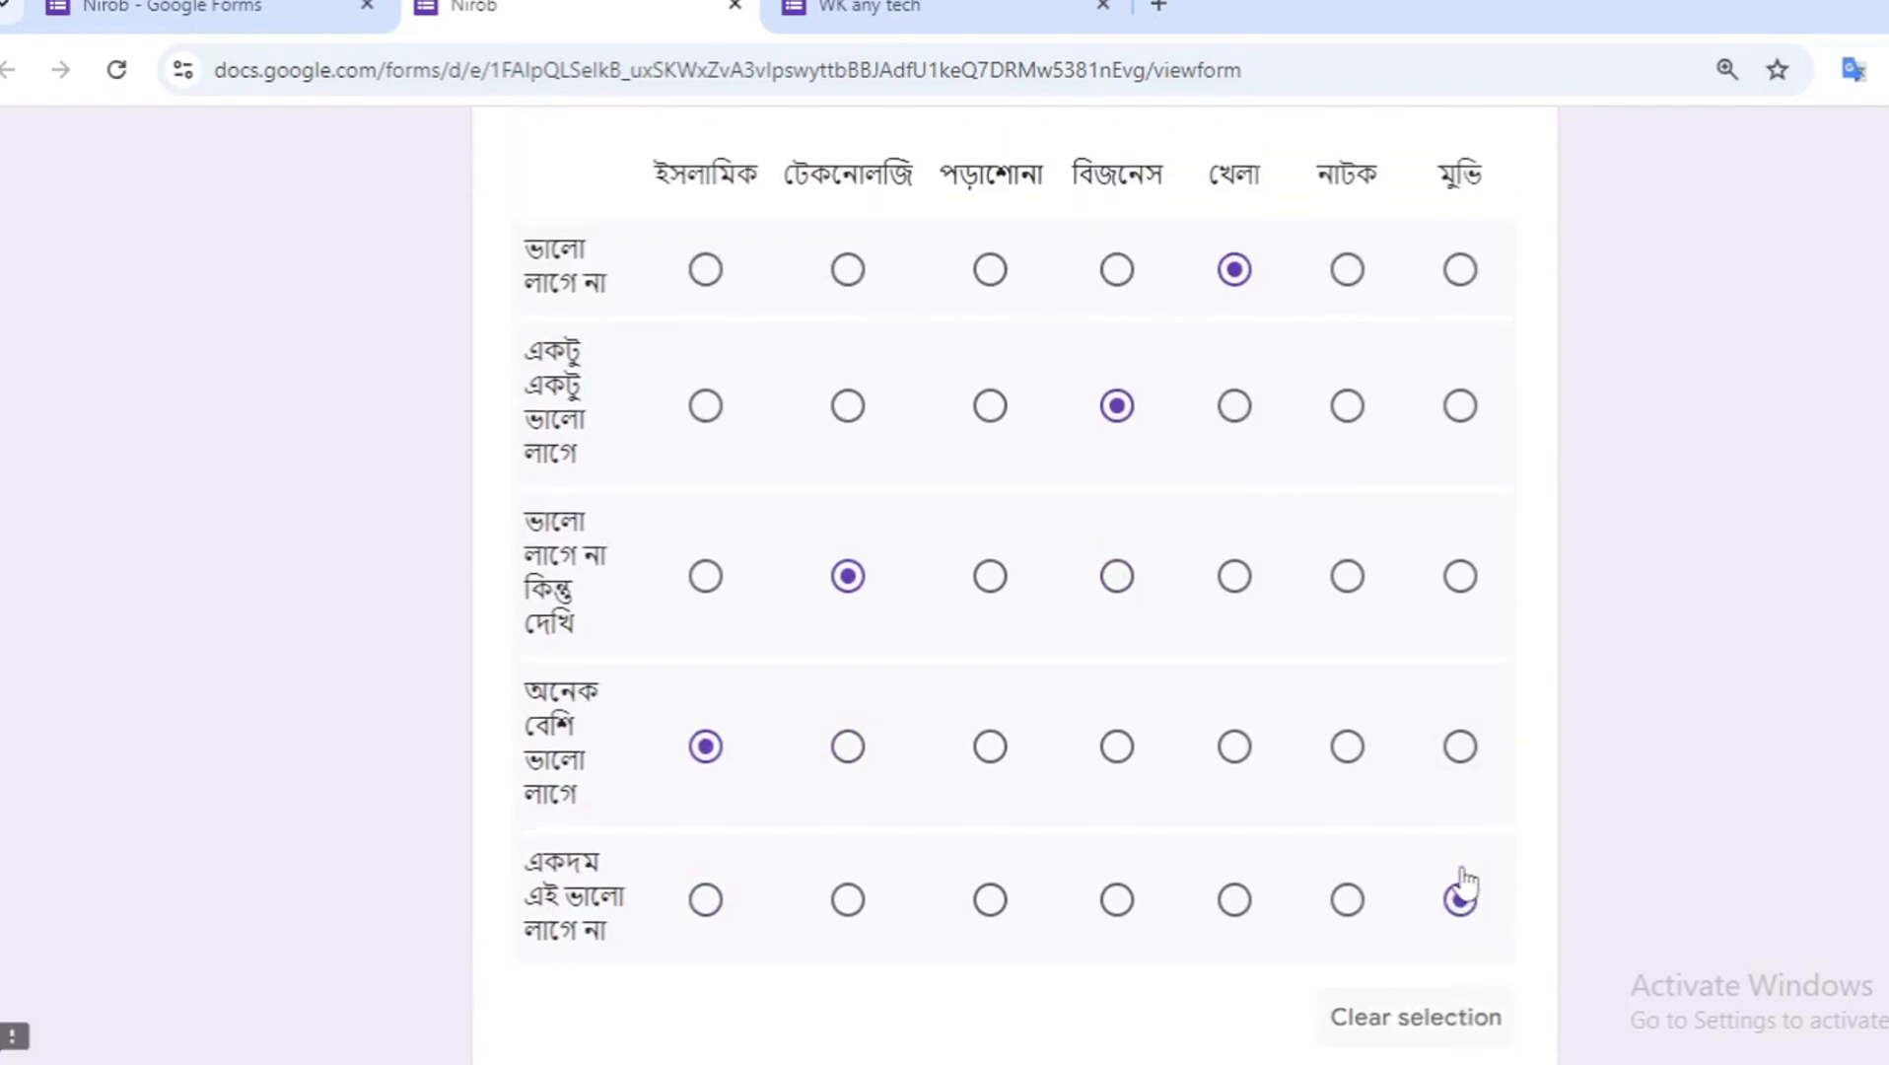
scroll(1467, 883, "down", 2)
scroll(1466, 883, "up", 2)
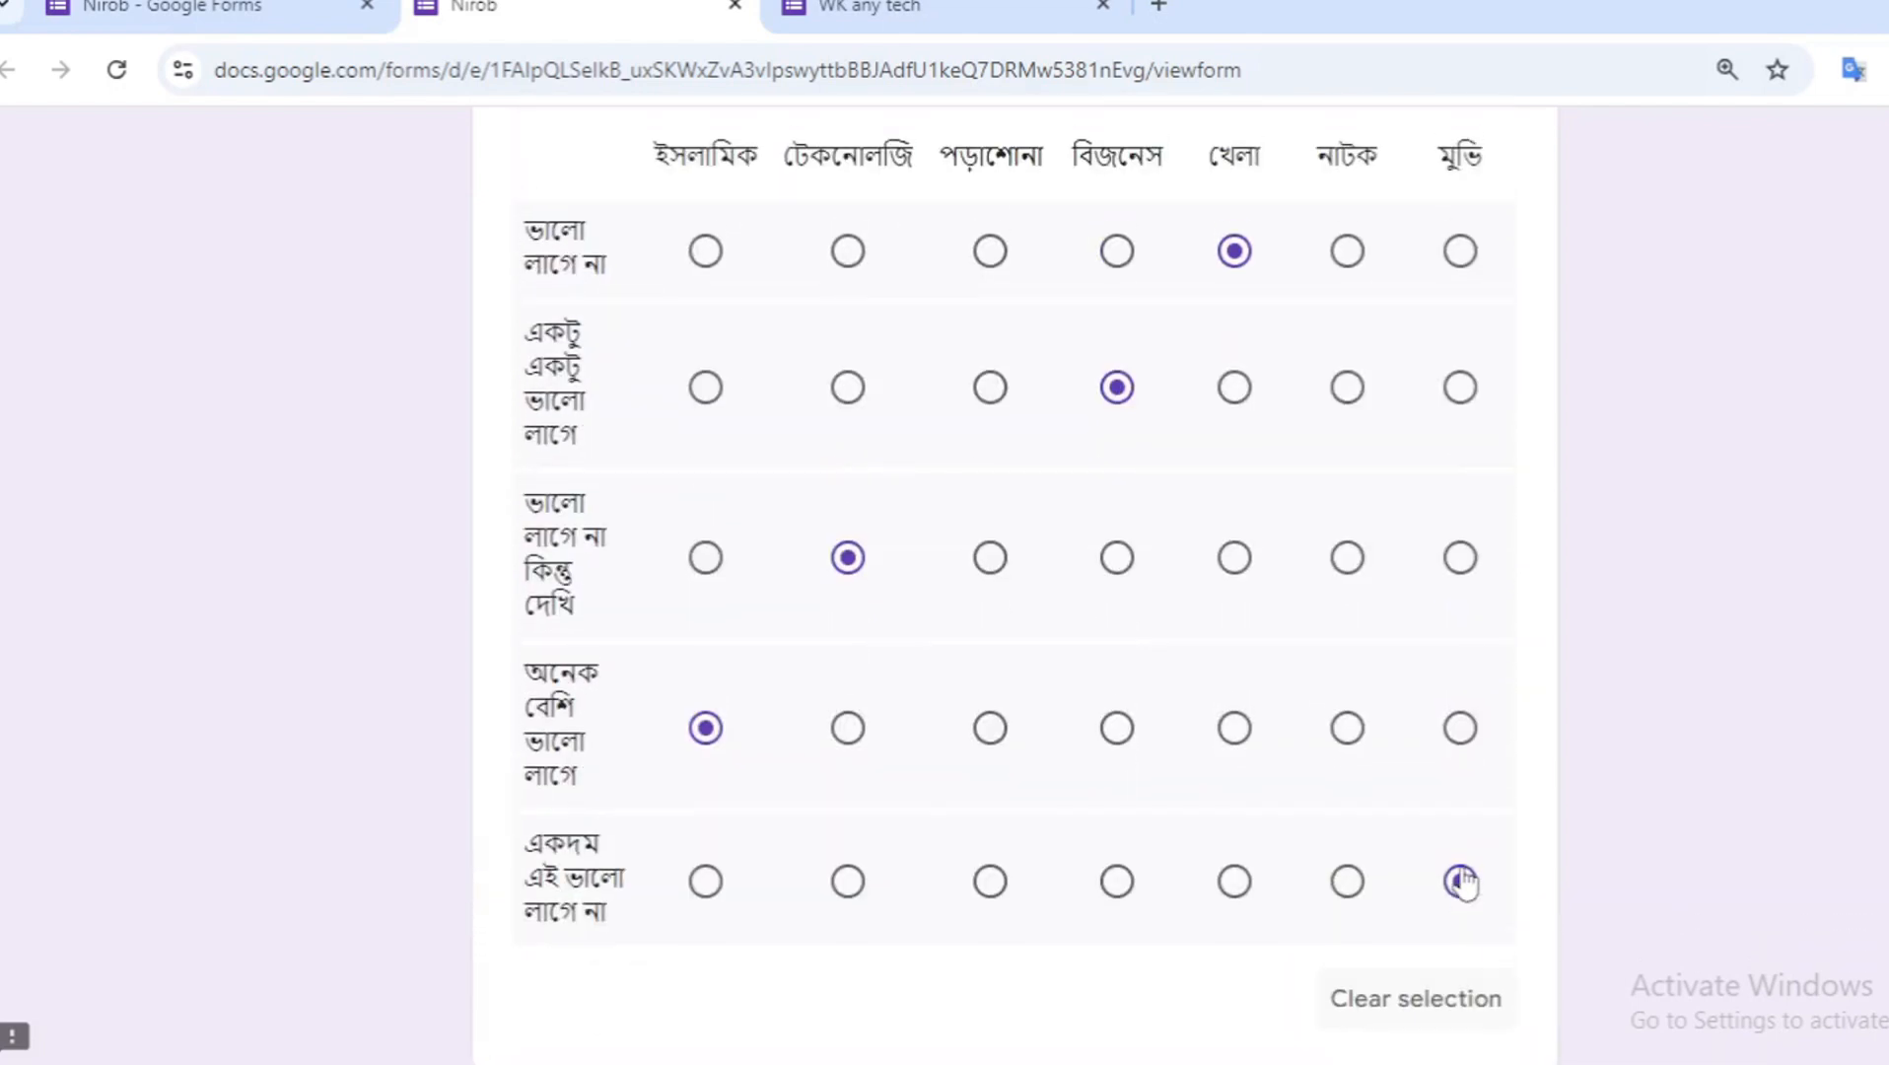
scroll(1465, 882, "down", 4)
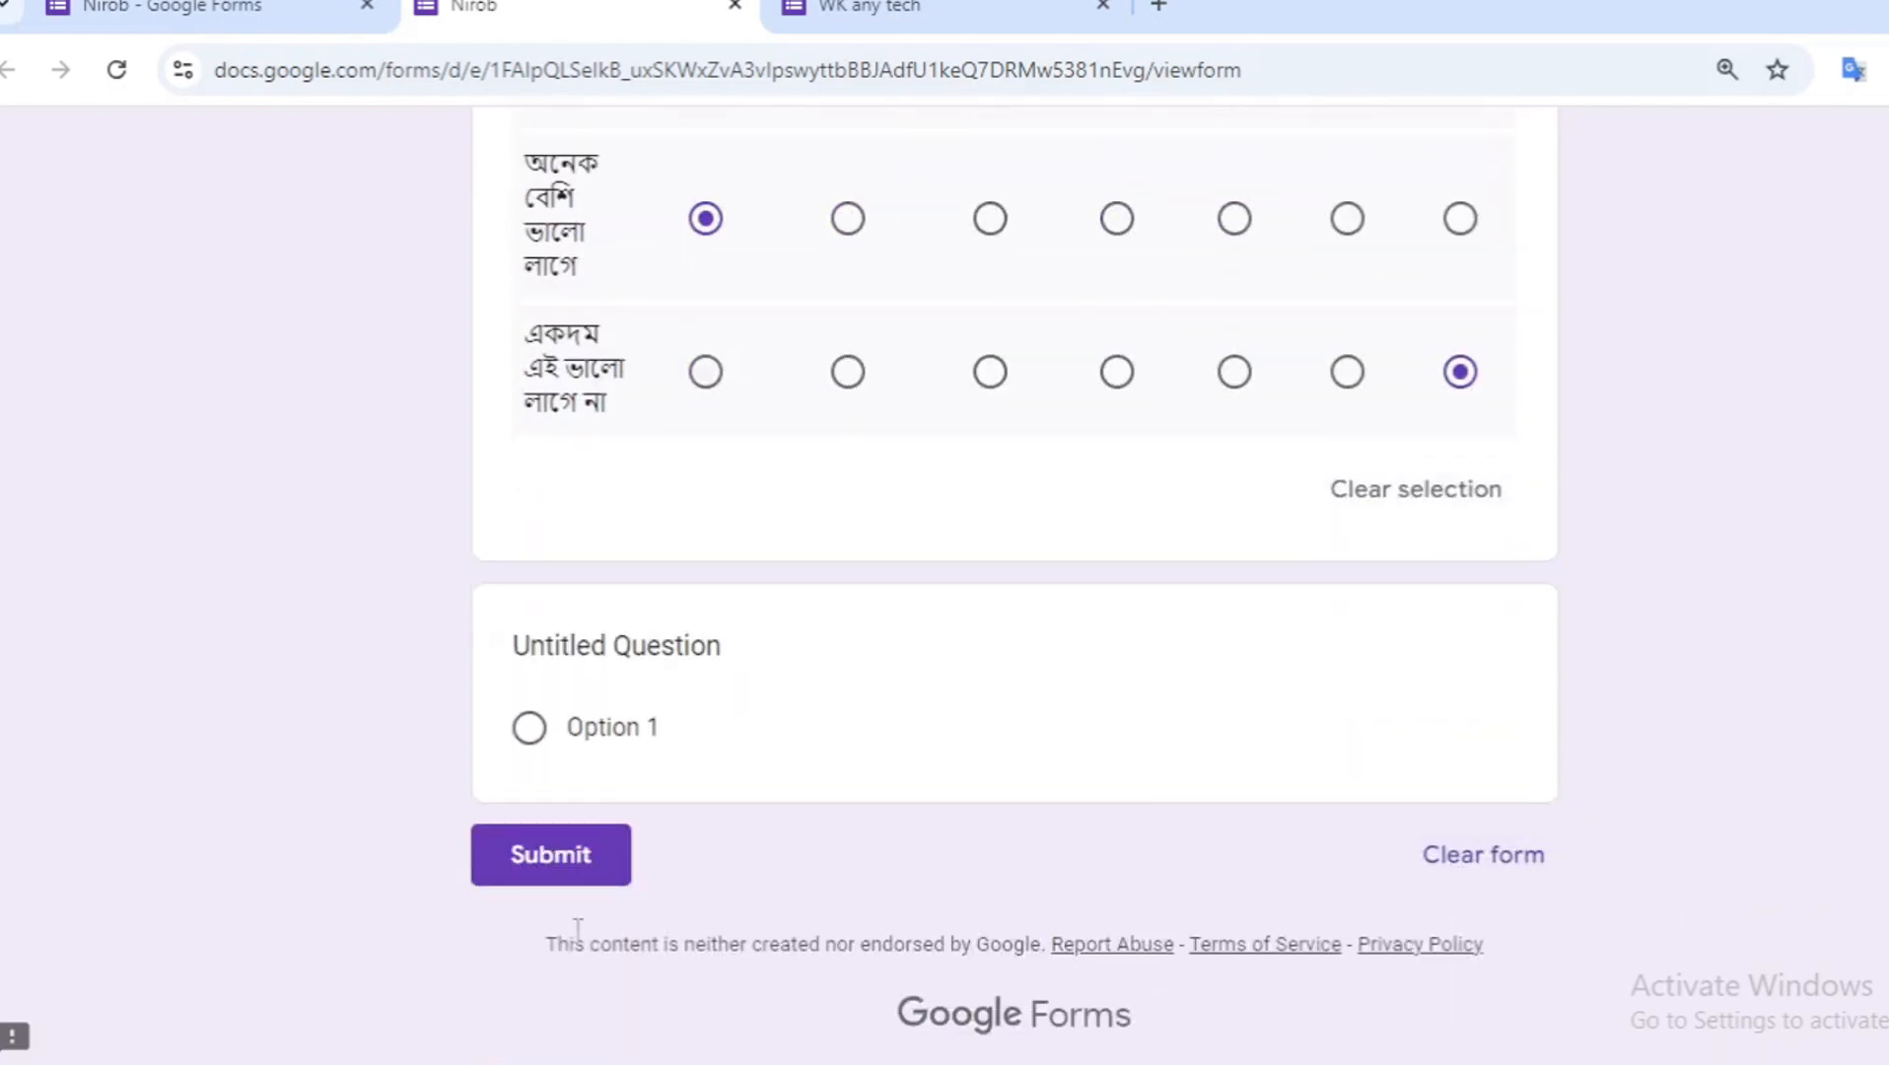
left_click(577, 872)
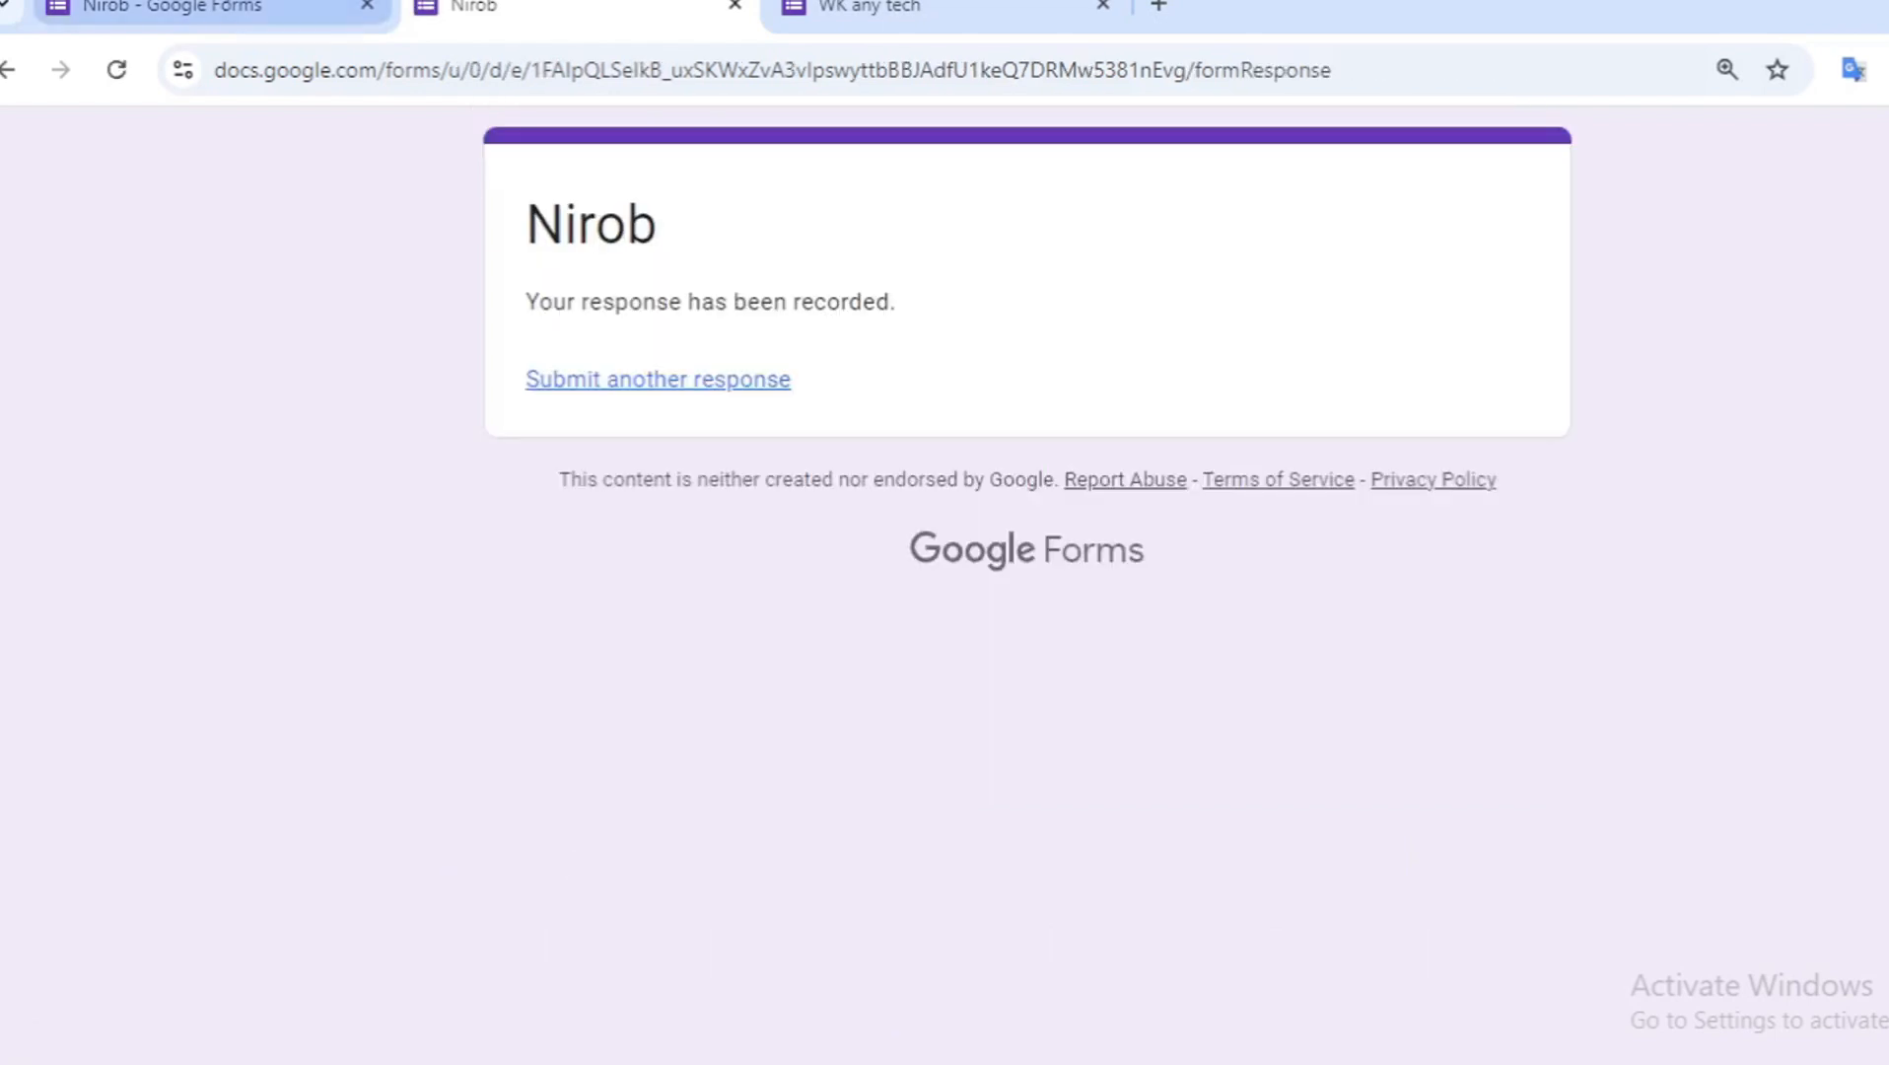
left_click(198, 8)
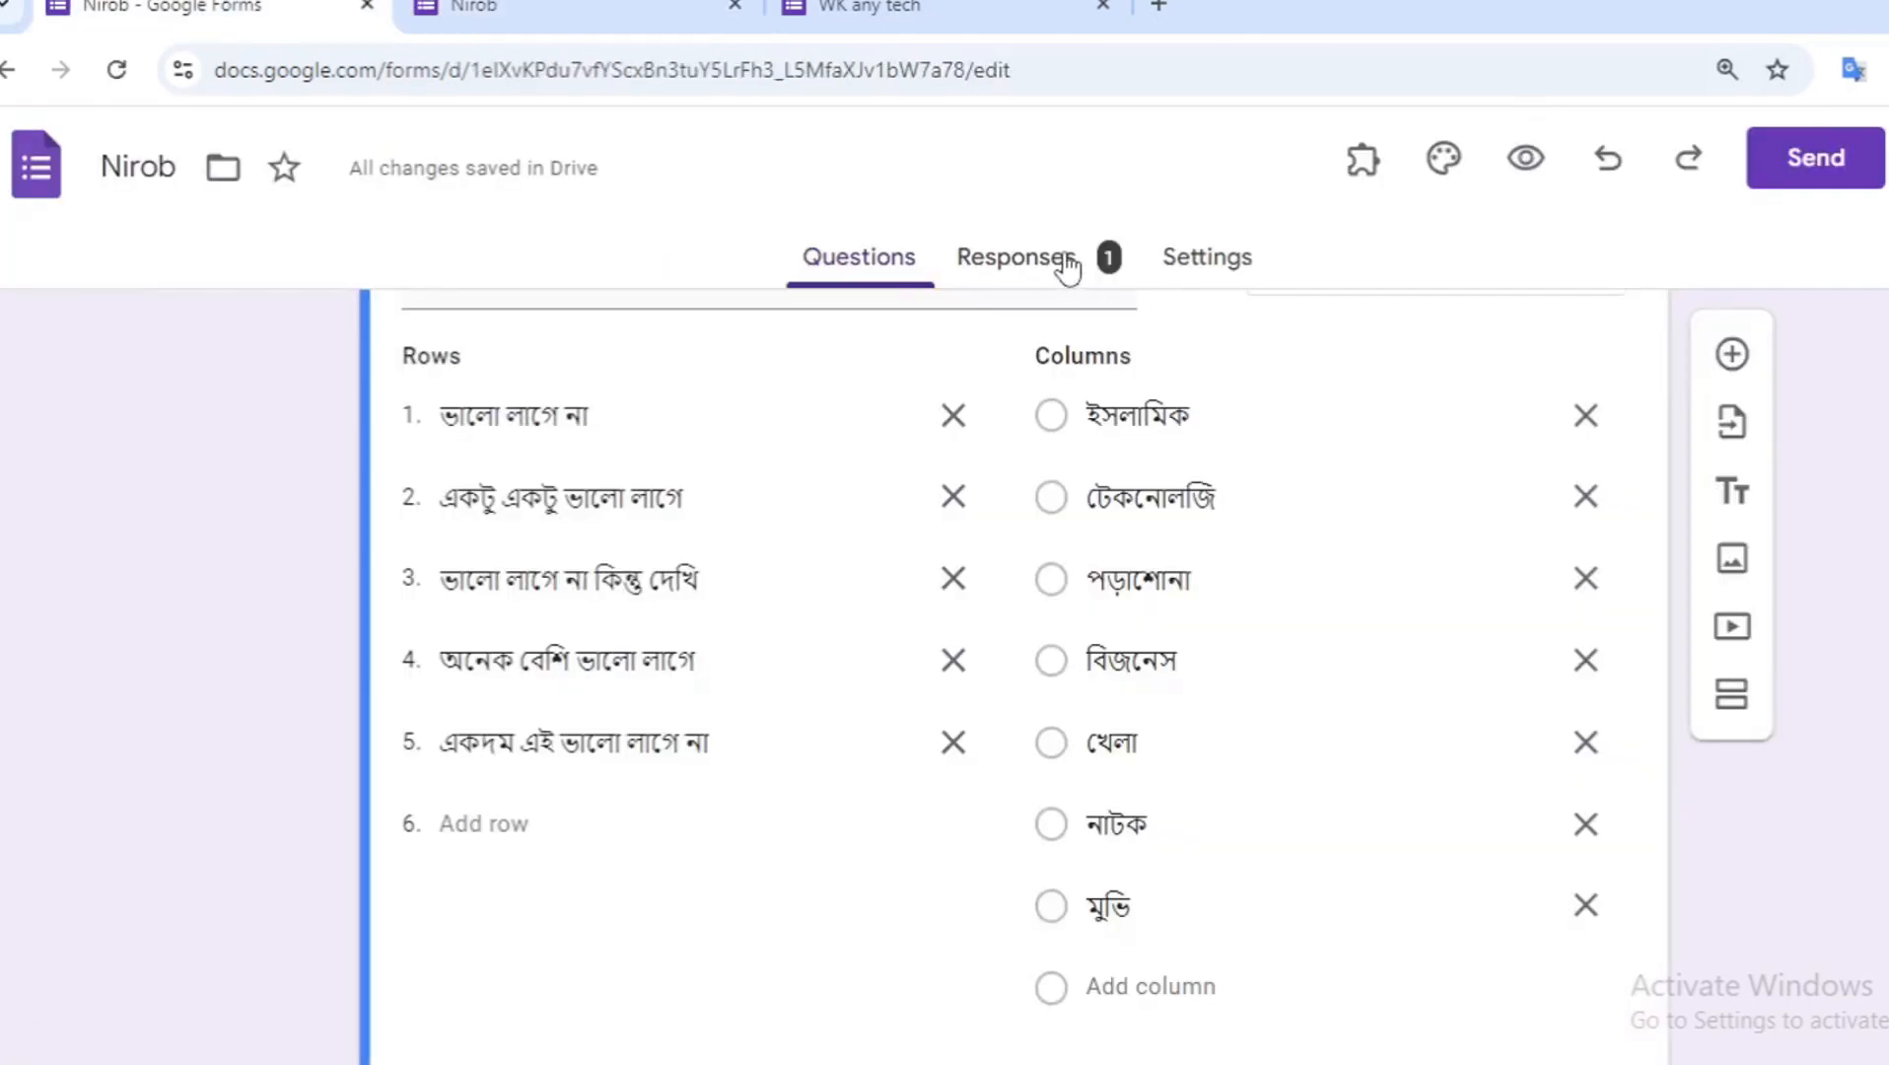